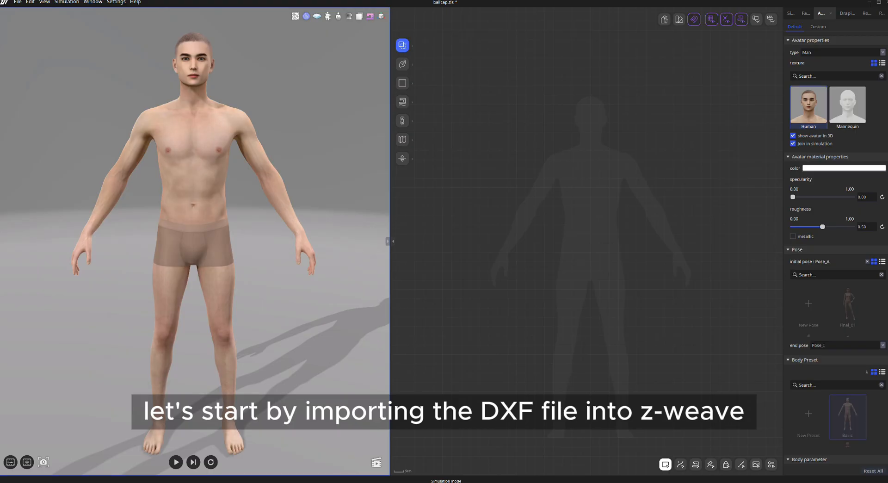
# Import the ballcap.dxf pattern file with the ASTM format and millimetre unit settings.
pyautogui.click(18, 2)
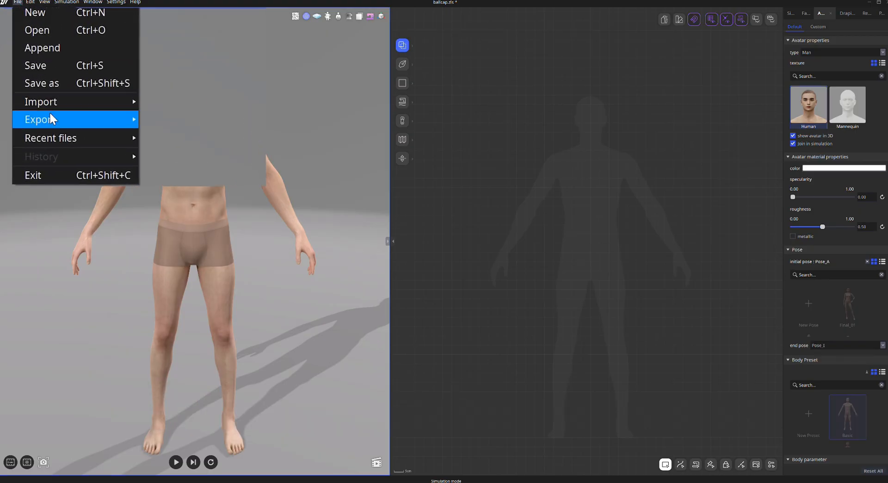
pyautogui.moveTo(56, 103)
pyautogui.click(163, 101)
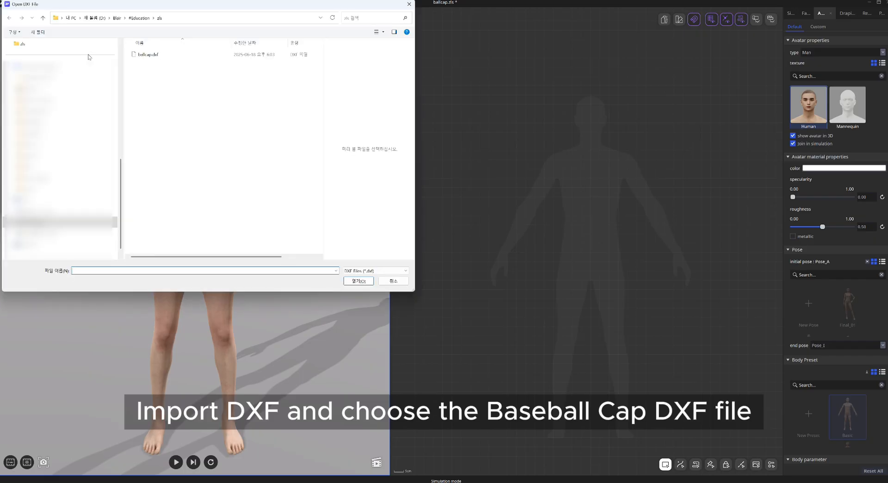
pyautogui.click(148, 54)
pyautogui.click(360, 280)
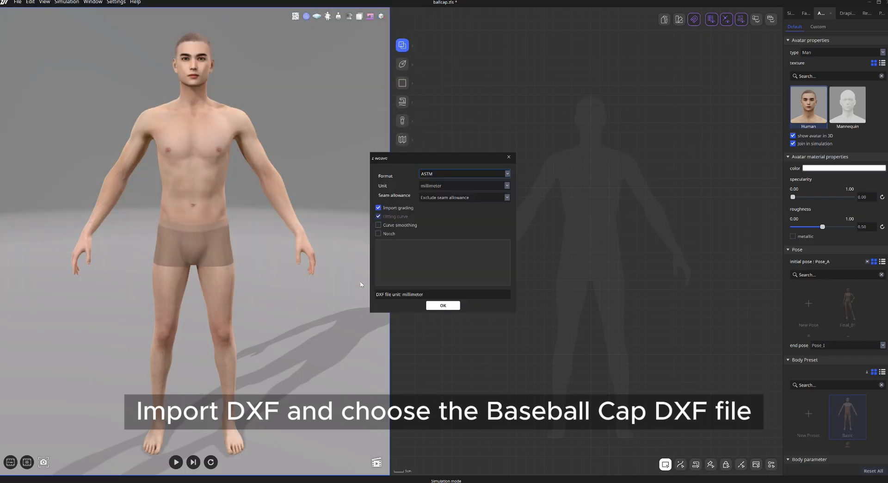
pyautogui.click(449, 306)
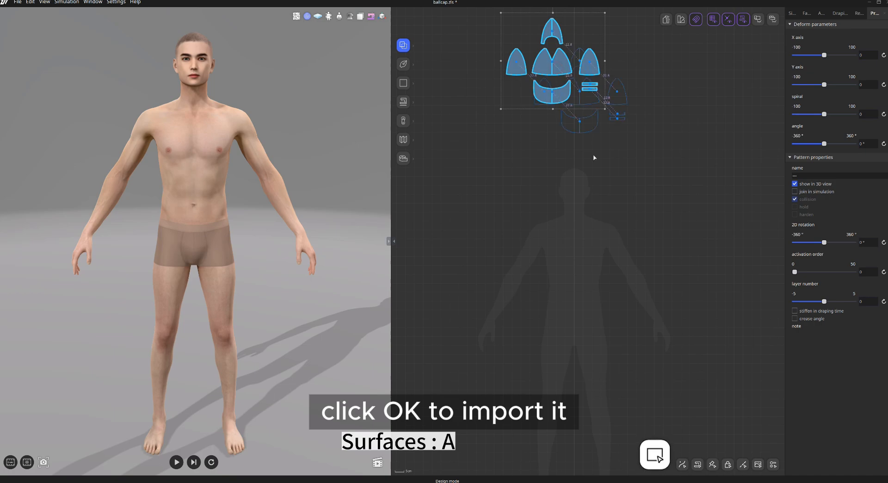
# Move the imported cap patterns down onto the avatar silhouette in the 2D view.
pyautogui.moveTo(594, 158); pyautogui.dragTo(588, 194)
pyautogui.scroll(5, 578, 194)
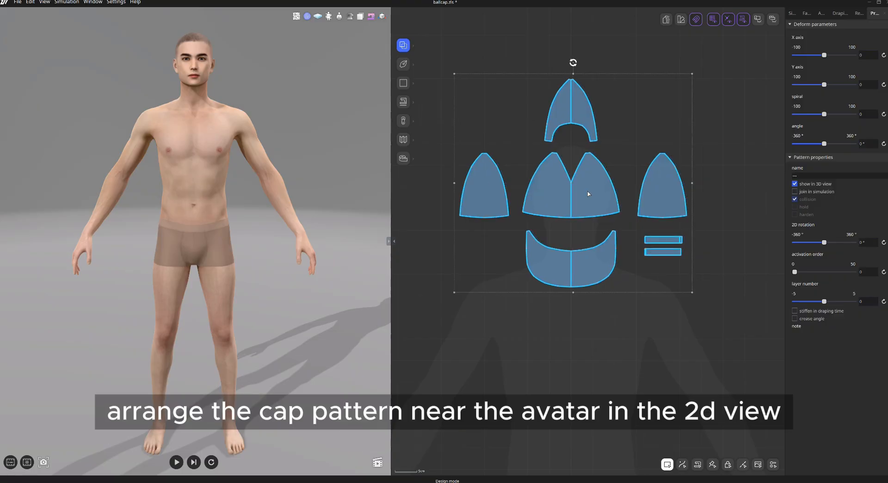
pyautogui.click(735, 128)
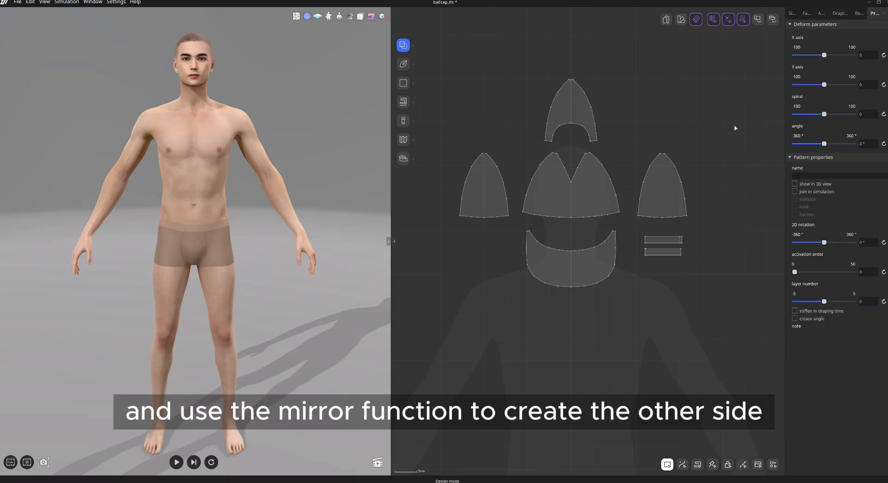
# Select the center lines of the top, front and visor pieces and cut them in half with Scissor.
pyautogui.press('s')
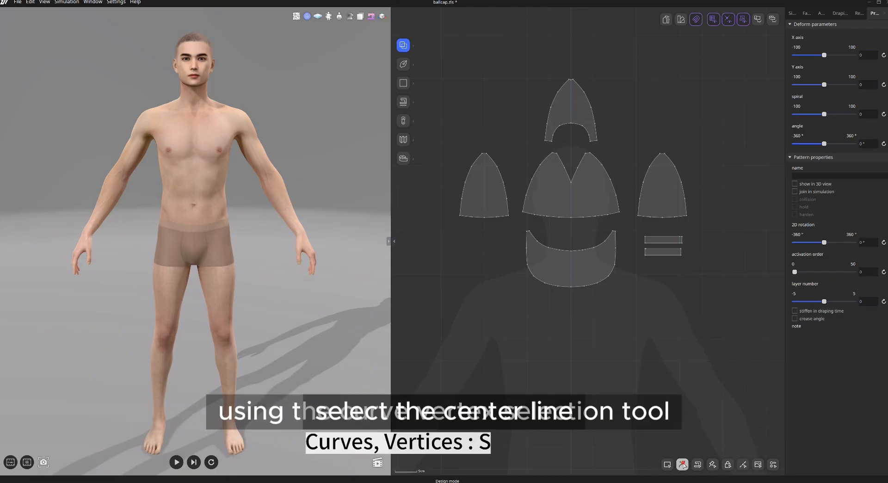
pyautogui.click(571, 108)
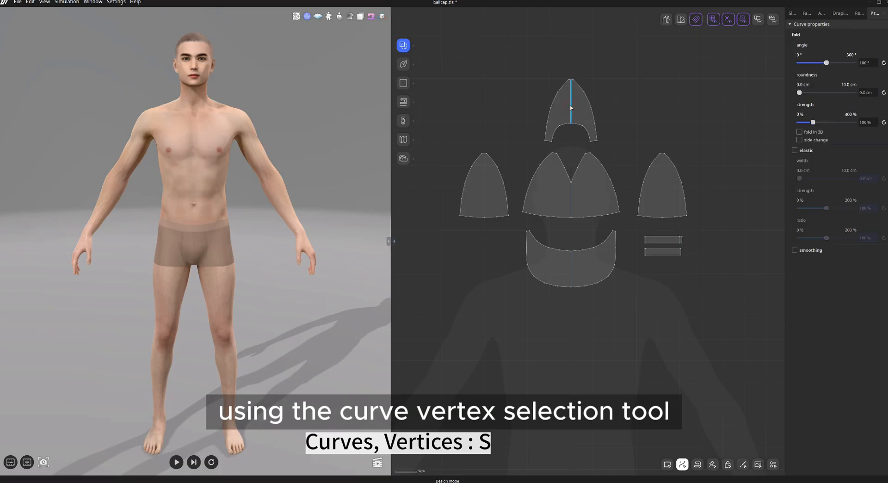
pyautogui.keyDown('shift'); pyautogui.click(572, 203); pyautogui.keyUp('shift')
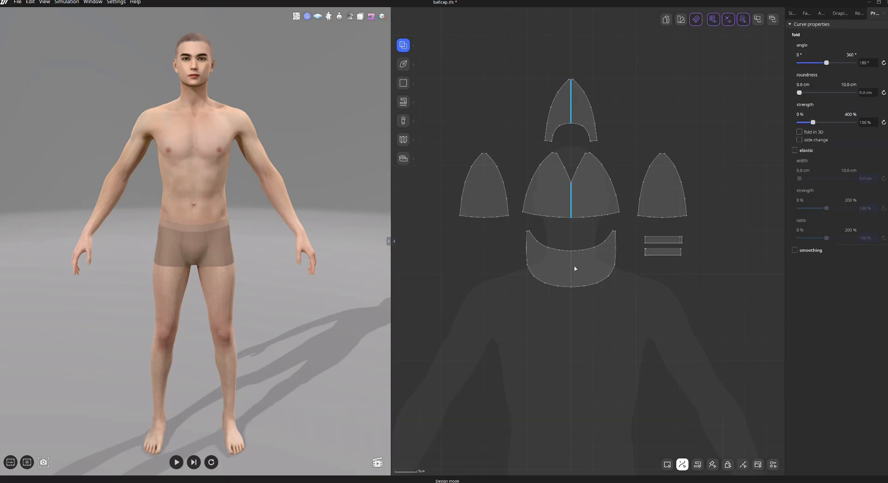
pyautogui.rightClick(571, 264)
pyautogui.click(596, 290)
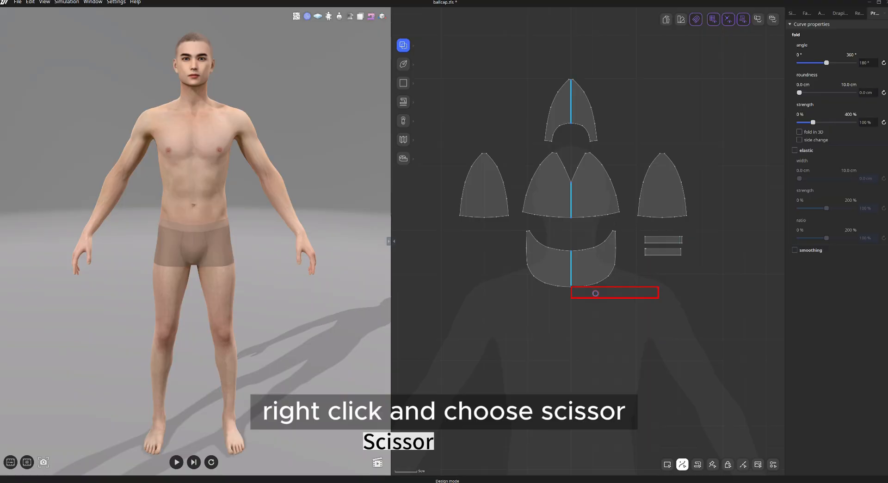
pyautogui.click(595, 293)
pyautogui.press('1')
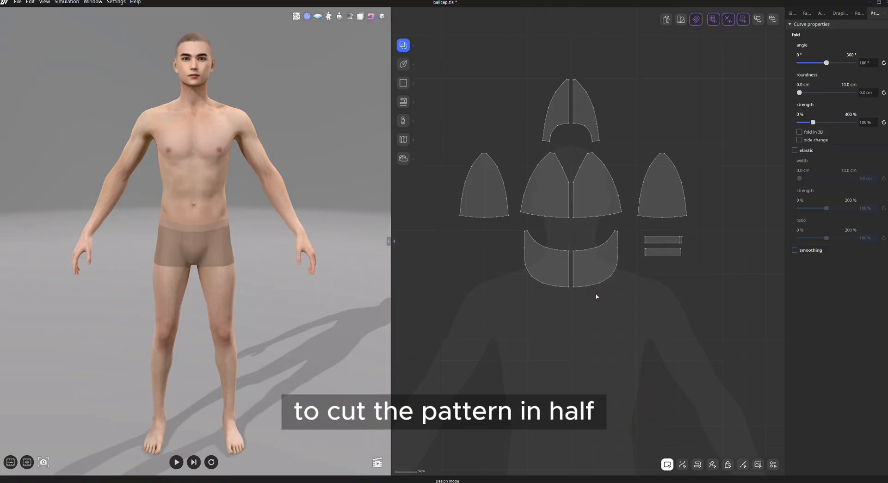
# Delete the left halves of the cut cap patterns.
pyautogui.moveTo(516, 79); pyautogui.dragTo(554, 283)
pyautogui.press('Delete')
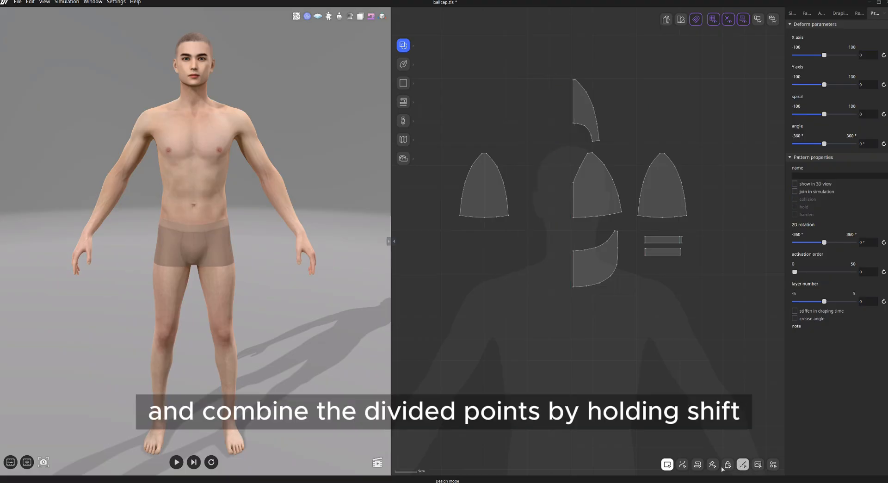
# Combine the divided curve segments along the top piece's edges using Combine force.
pyautogui.press('2')
pyautogui.scroll(2, 620, 100)
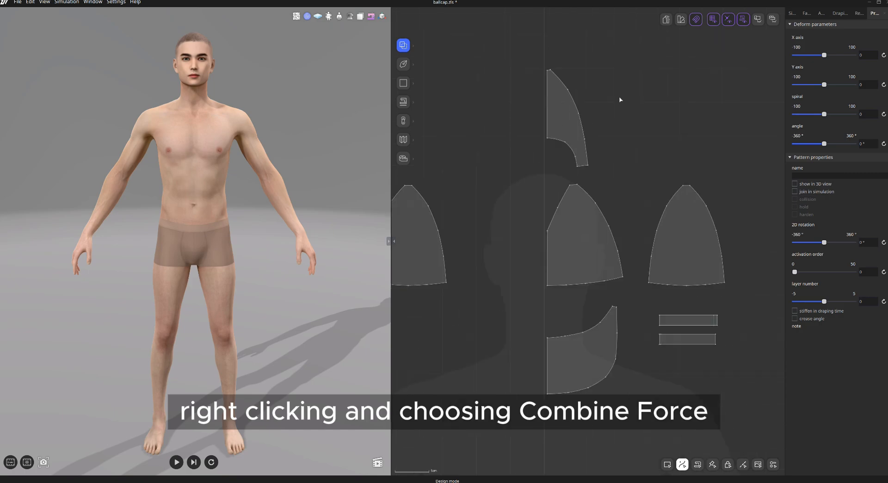
pyautogui.scroll(2, 612, 107)
pyautogui.click(545, 96)
pyautogui.keyDown('shift'); pyautogui.moveTo(545, 97); pyautogui.dragTo(559, 154); pyautogui.keyUp('shift')
pyautogui.rightClick(559, 154)
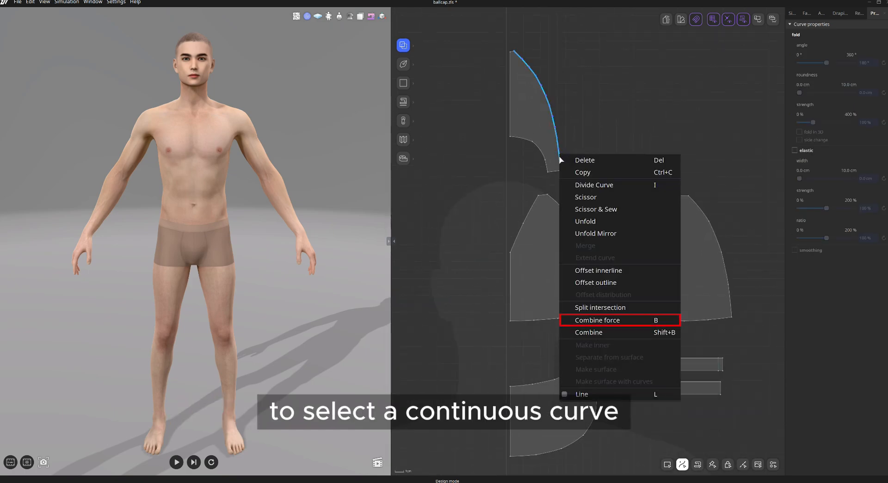
pyautogui.click(627, 323)
pyautogui.click(607, 273)
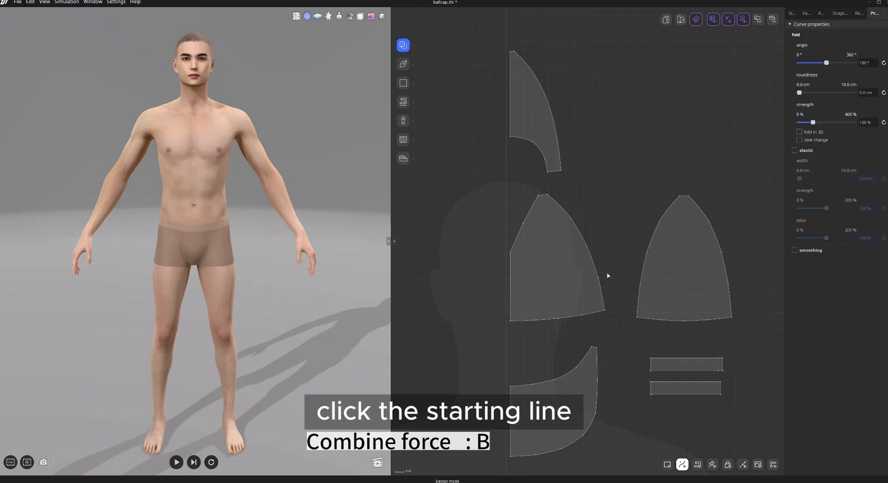
pyautogui.click(523, 138)
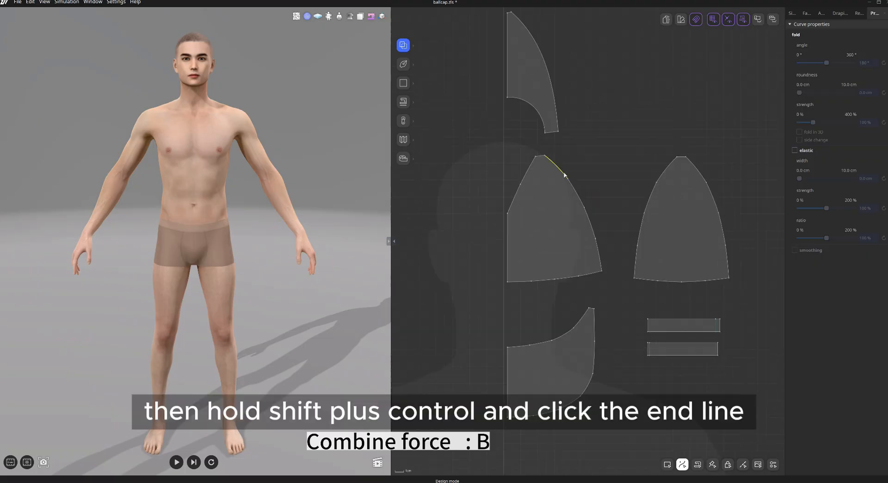
pyautogui.click(563, 175)
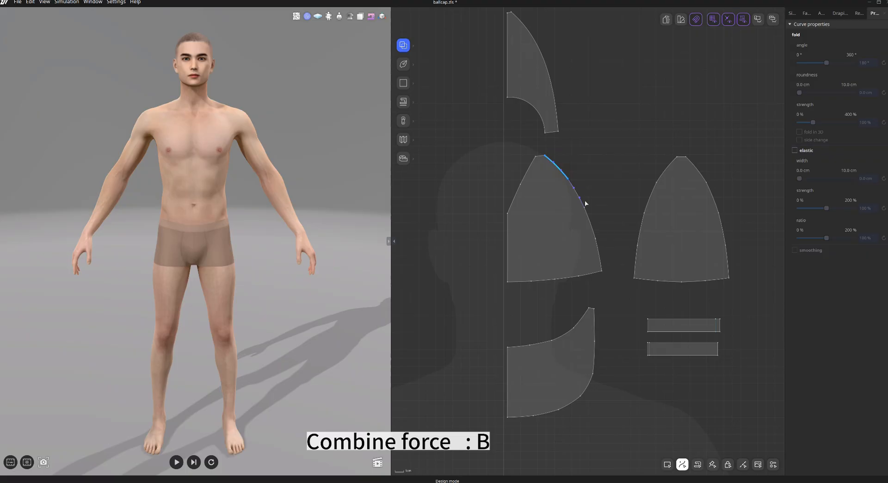
pyautogui.keyDown('shift'); pyautogui.click(598, 252); pyautogui.keyUp('shift')
pyautogui.press('b')
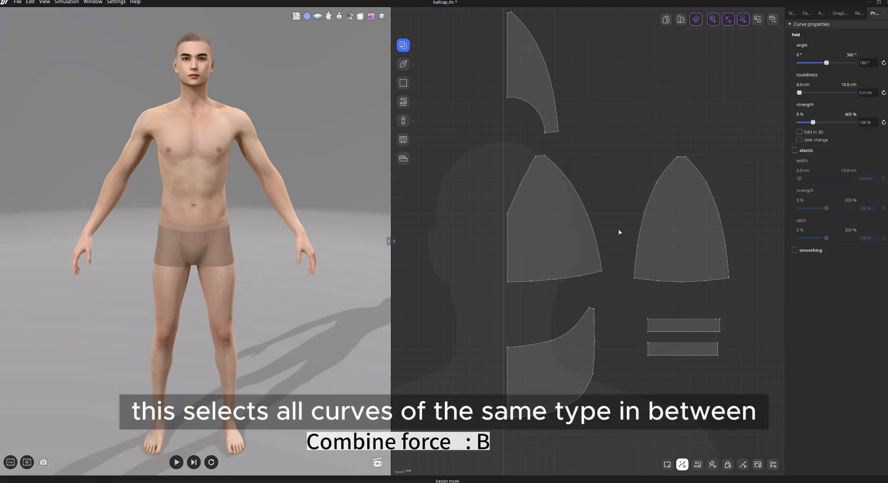
# Combine the divided curve segments on the front panel, visor and side panel edges.
pyautogui.click(594, 274)
pyautogui.click(532, 161)
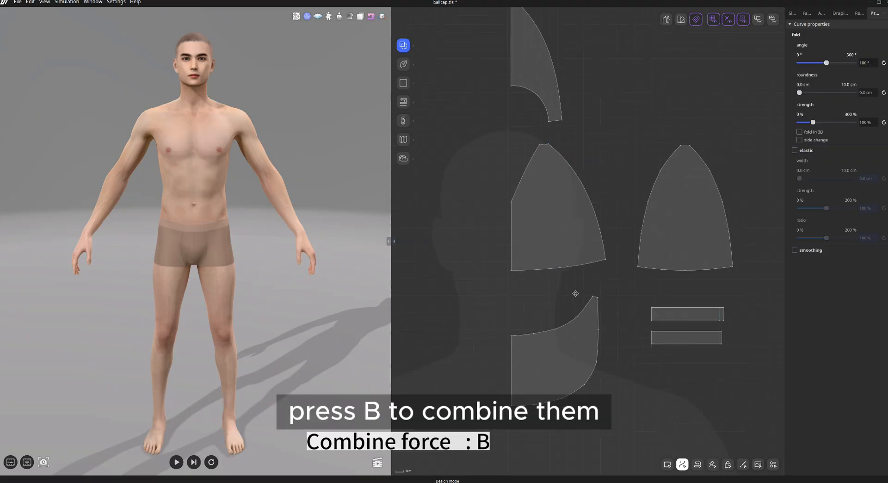
pyautogui.click(587, 299)
pyautogui.press('b')
pyautogui.click(526, 395)
pyautogui.keyDown('shift'); pyautogui.click(600, 311); pyautogui.keyUp('shift')
pyautogui.press('b')
pyautogui.click(701, 148)
pyautogui.keyDown('shift'); pyautogui.click(732, 246); pyautogui.keyUp('shift')
pyautogui.press('b')
pyautogui.click(672, 148)
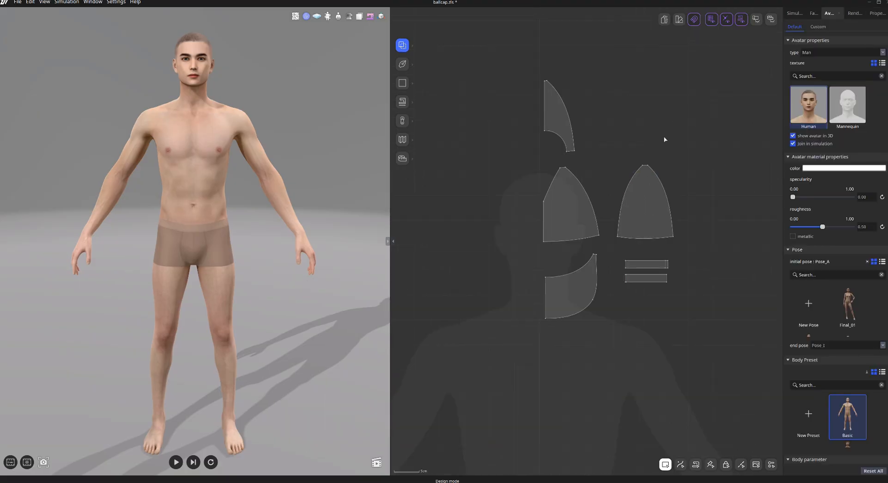
# Sew the front panel's side edge to the side panel and its bottom edge to the visor's top edge.
pyautogui.click(402, 102)
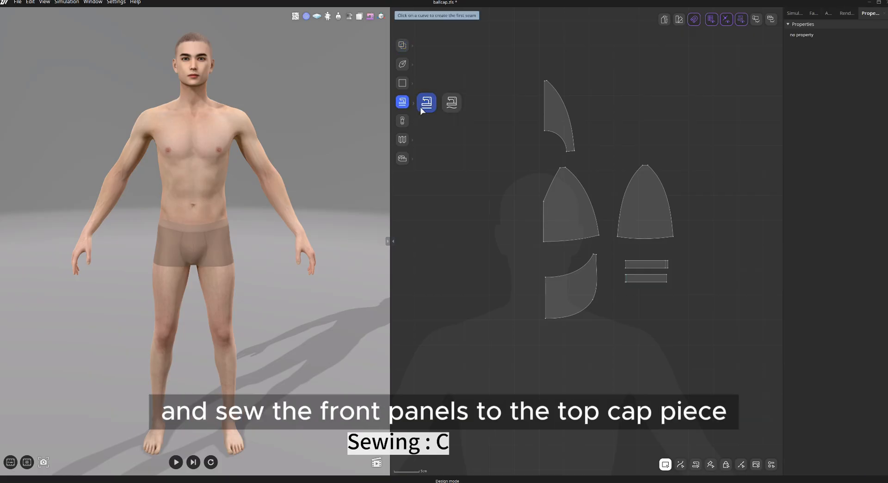
pyautogui.click(422, 111)
pyautogui.click(583, 187)
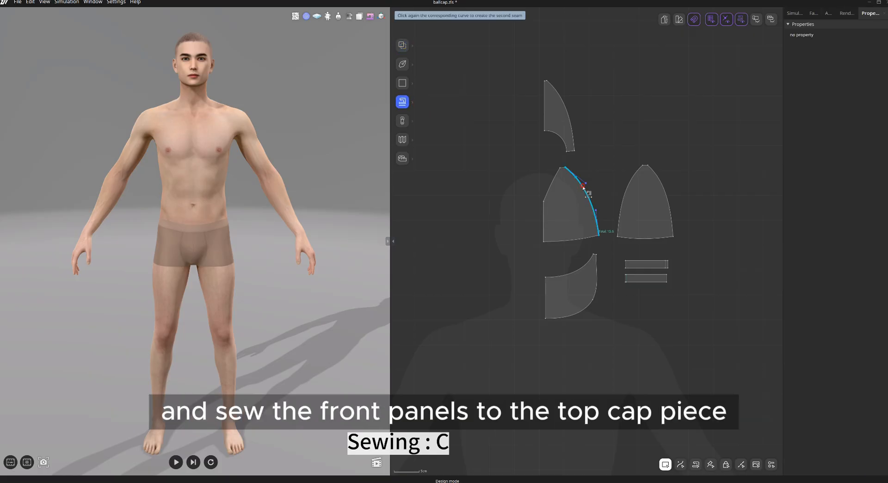
pyautogui.click(633, 193)
pyautogui.click(594, 239)
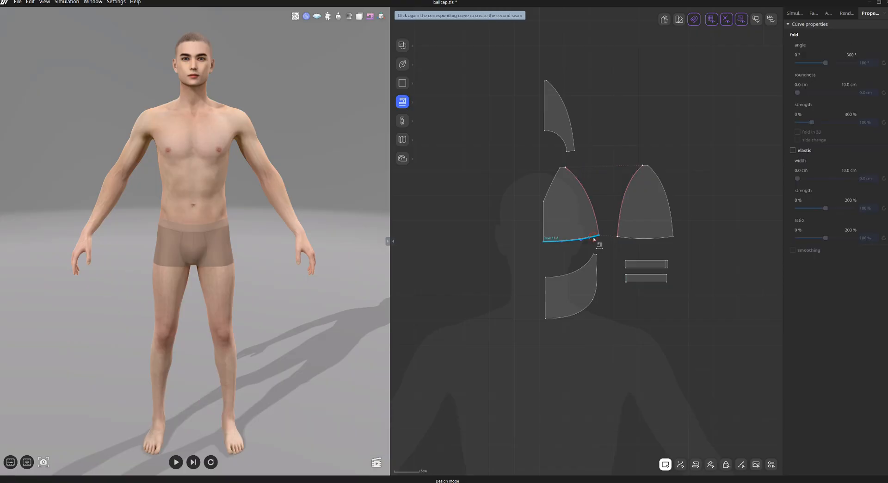
pyautogui.click(586, 265)
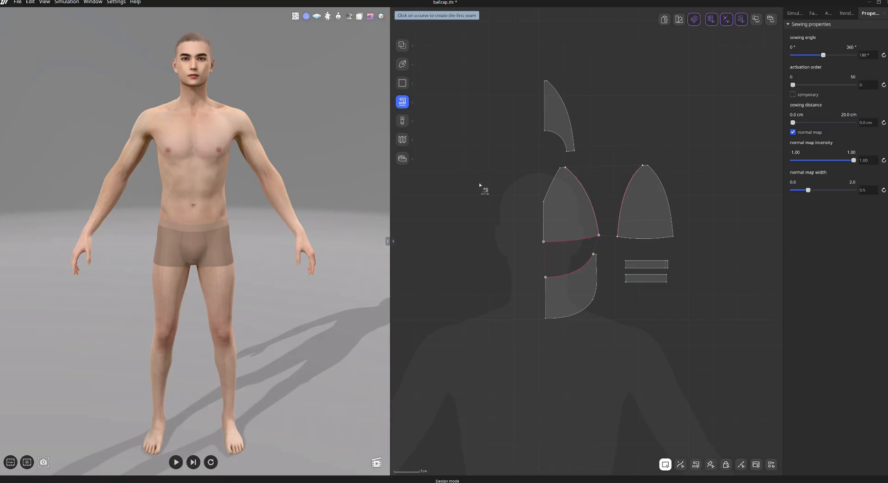
pyautogui.press('Escape')
# Locate the front, side and visor patterns on the avatar's front in 3D.
pyautogui.moveTo(497, 214); pyautogui.dragTo(621, 327)
pyautogui.rightClick(586, 277)
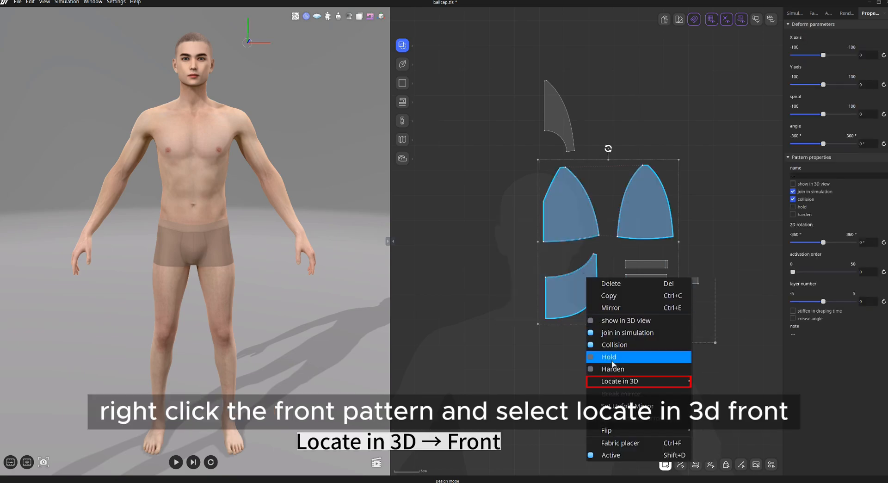
pyautogui.moveTo(638, 380)
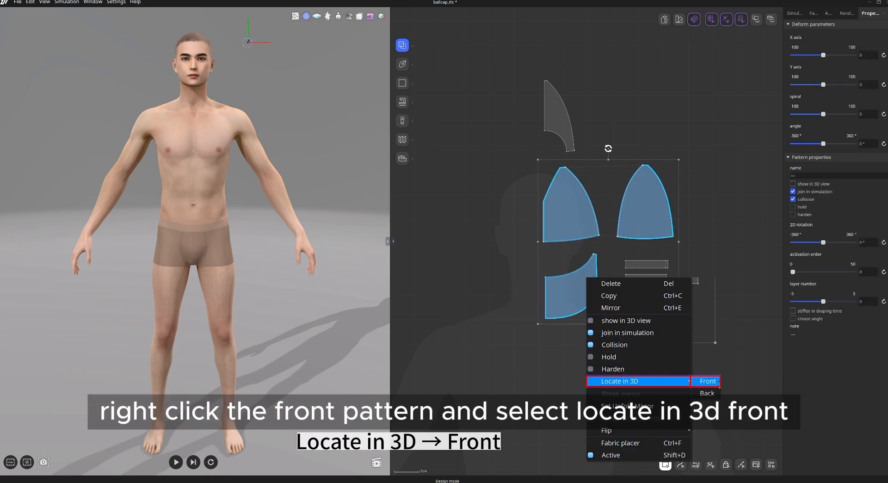
pyautogui.click(707, 381)
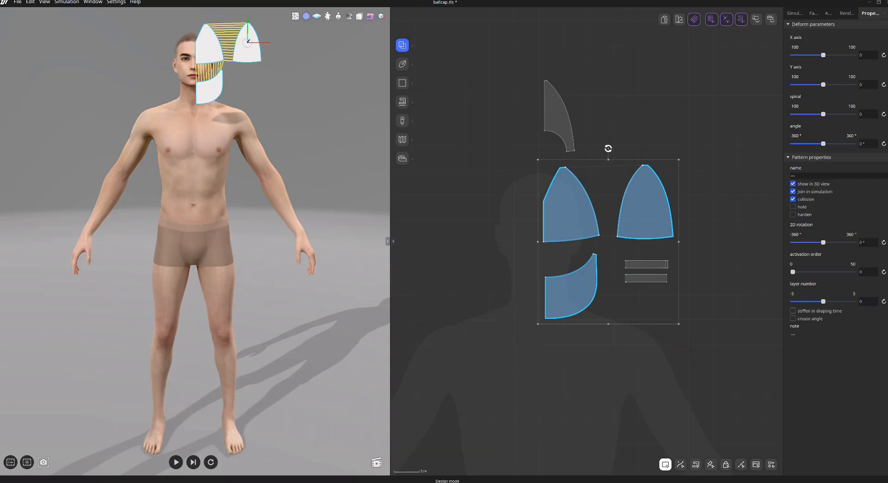
# Quick move the side panel onto the side of the avatar's head by picking two pattern points and two avatar points.
pyautogui.moveTo(269, 135); pyautogui.dragTo(259, 192, button='middle')
pyautogui.scroll(5, 271, 150)
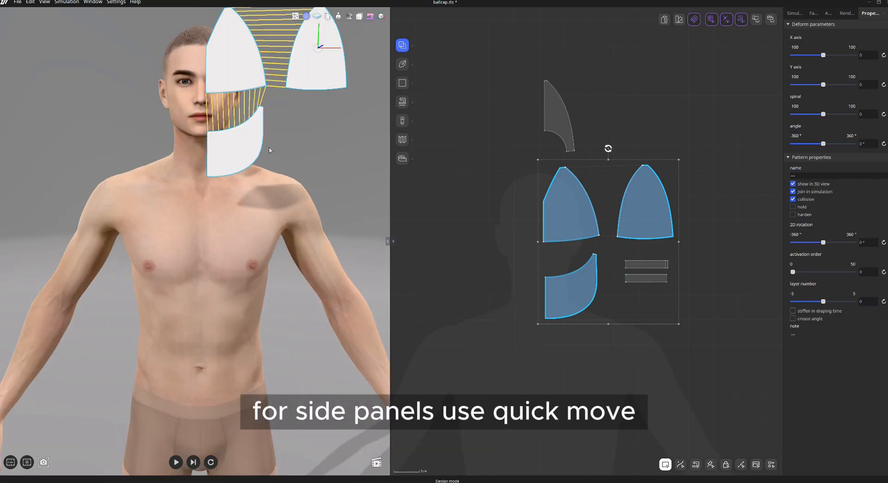
pyautogui.moveTo(271, 149); pyautogui.dragTo(257, 193, button='middle')
pyautogui.rightClick(273, 180)
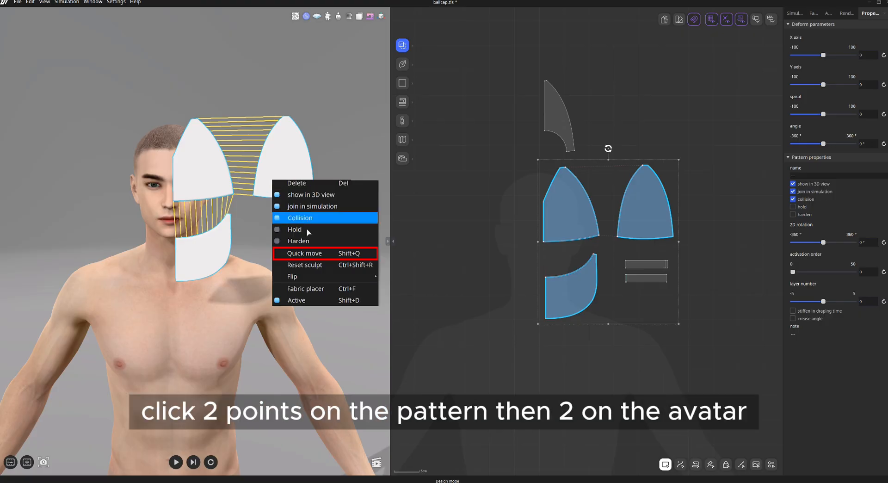
pyautogui.click(308, 254)
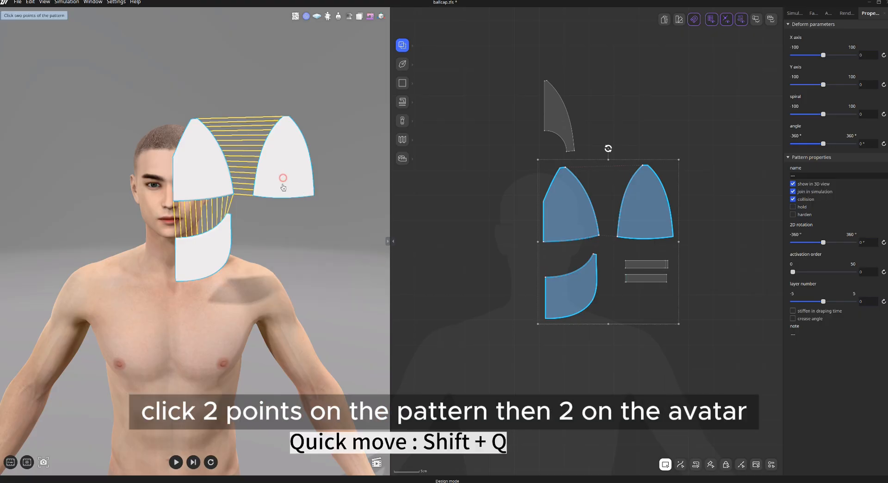
pyautogui.click(283, 194)
pyautogui.moveTo(273, 221); pyautogui.dragTo(210, 222, button='right')
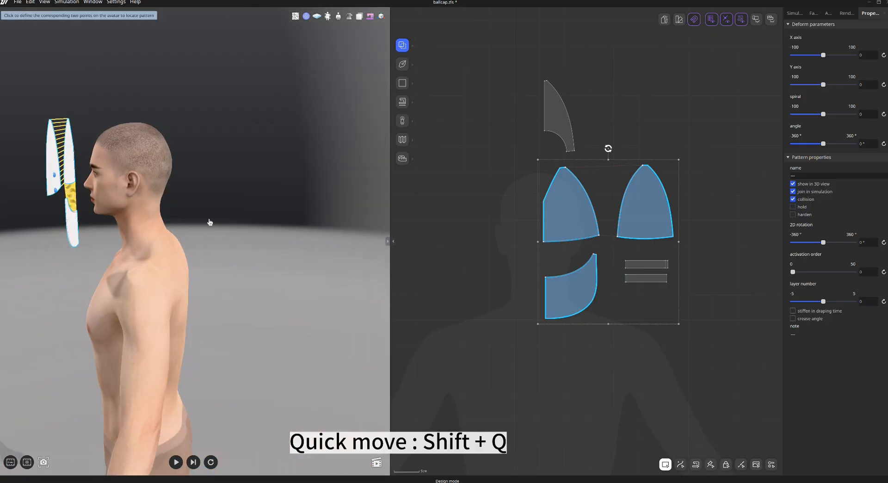
pyautogui.click(130, 169)
pyautogui.click(192, 203)
pyautogui.moveTo(89, 252); pyautogui.dragTo(150, 249, button='middle')
pyautogui.moveTo(149, 249); pyautogui.dragTo(233, 244, button='right')
# Unfold Mirror the front panel and the visor along their center lines.
pyautogui.press('2')
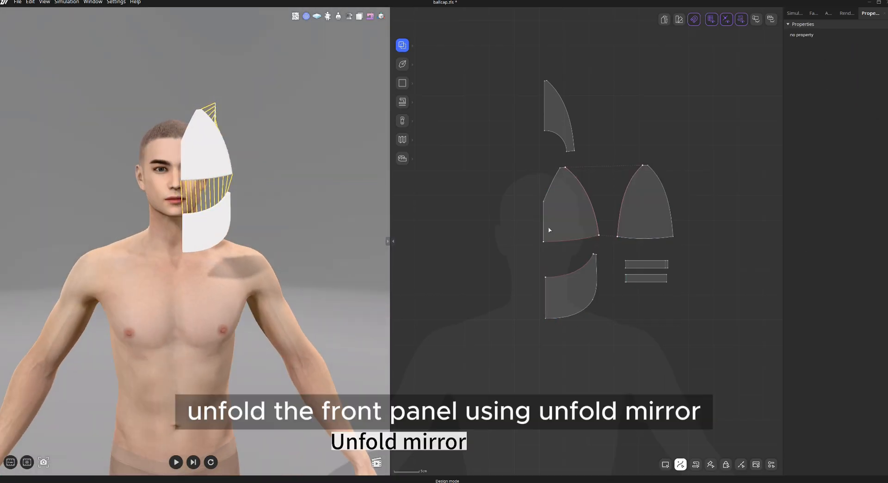
pyautogui.click(543, 219)
pyautogui.rightClick(543, 216)
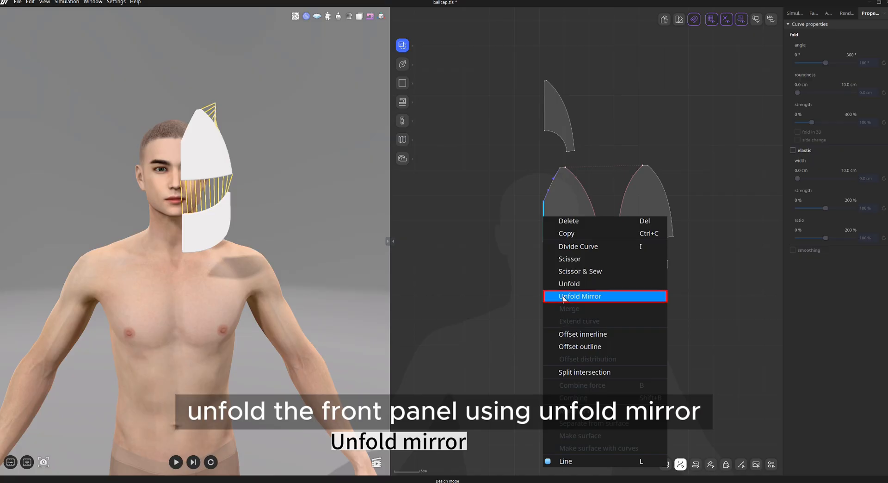
pyautogui.click(565, 298)
pyautogui.rightClick(544, 286)
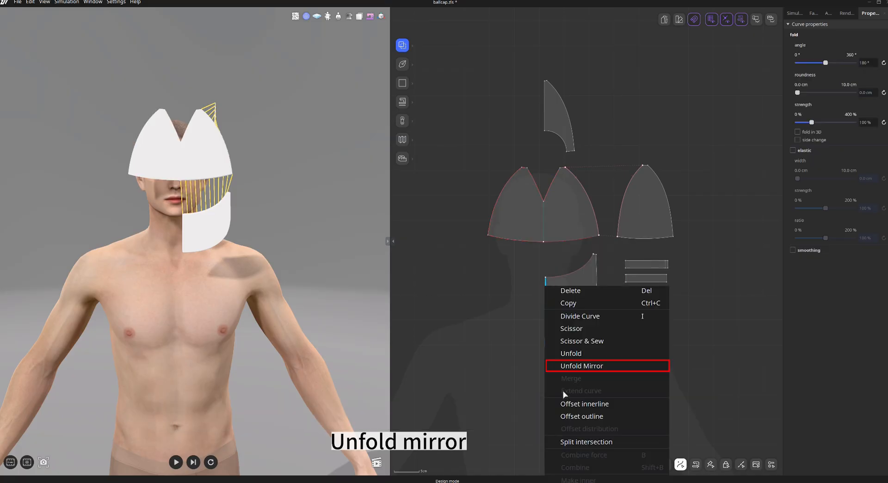
pyautogui.click(566, 366)
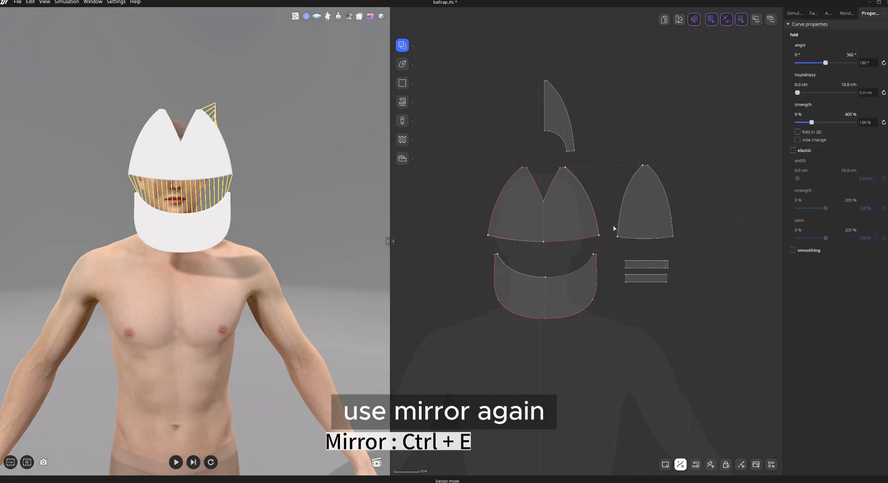
# Mirror the side panel to place a symmetric copy on the opposite side.
pyautogui.click(639, 217)
pyautogui.hotkey('ctrl', 'e')
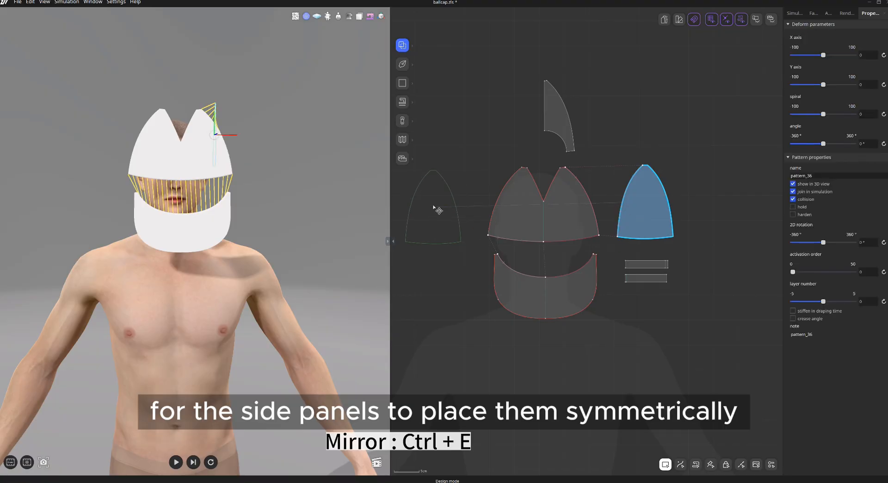
pyautogui.click(438, 202)
pyautogui.moveTo(309, 220); pyautogui.dragTo(352, 220, button='right')
pyautogui.moveTo(289, 236); pyautogui.dragTo(353, 254, button='right')
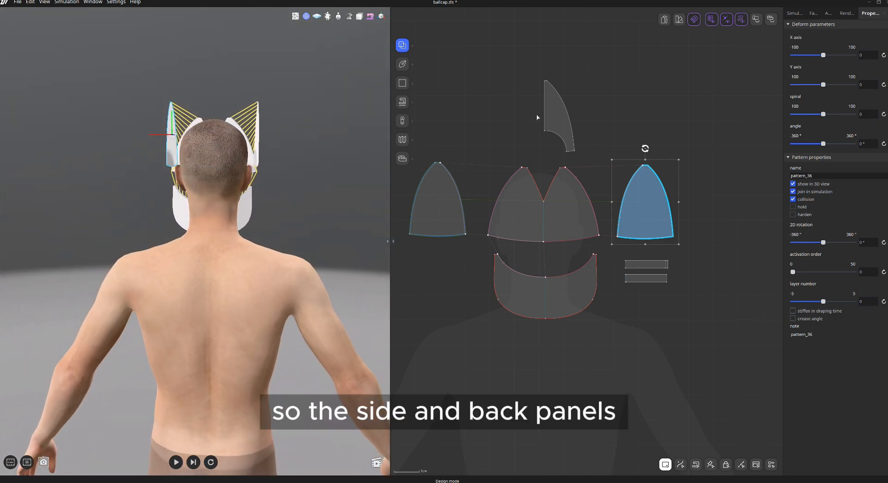
pyautogui.moveTo(534, 118); pyautogui.dragTo(549, 158, button='right')
pyautogui.press('c')
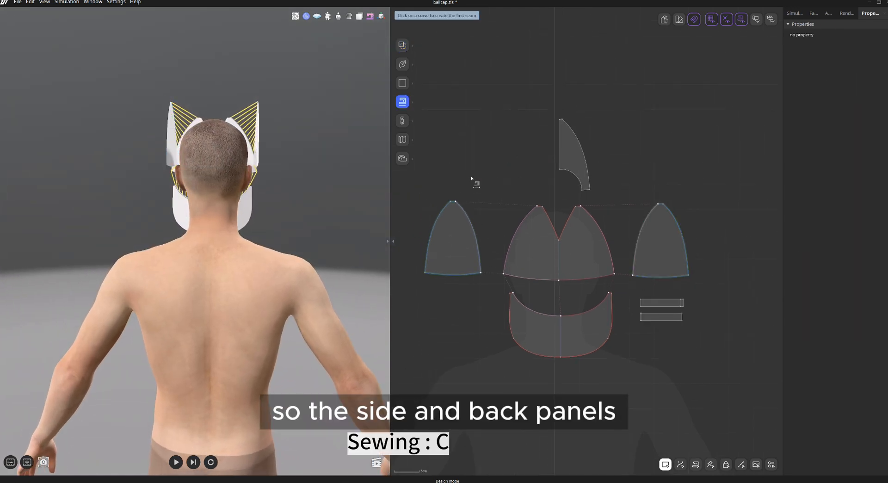
pyautogui.click(444, 217)
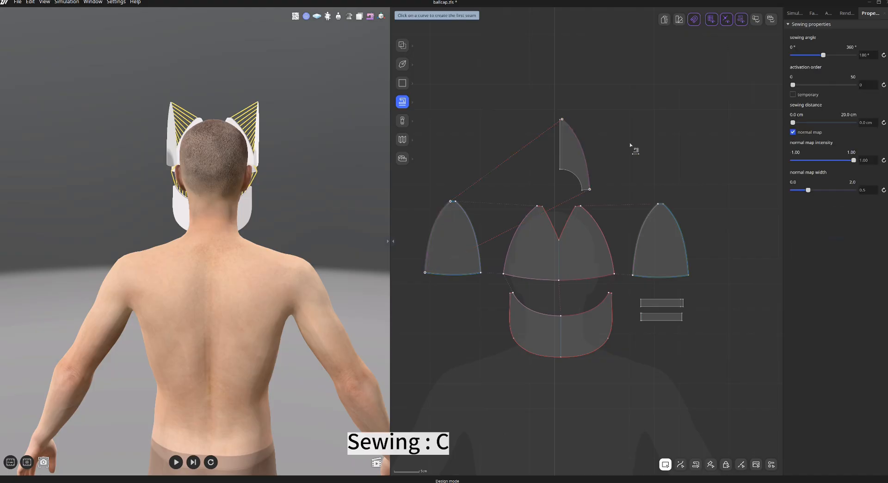
pyautogui.press('Escape')
# Unfold Mirror the back panel along its center line.
pyautogui.press('2')
pyautogui.click(561, 140)
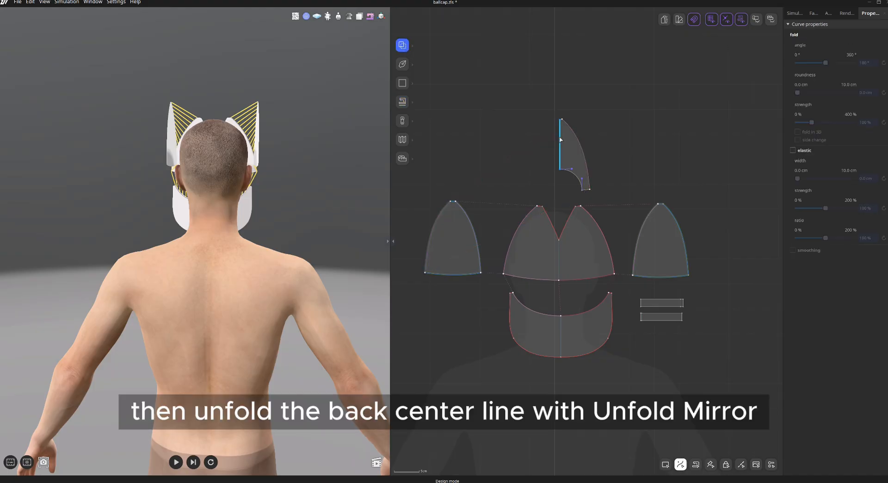
pyautogui.rightClick(560, 136)
pyautogui.click(580, 218)
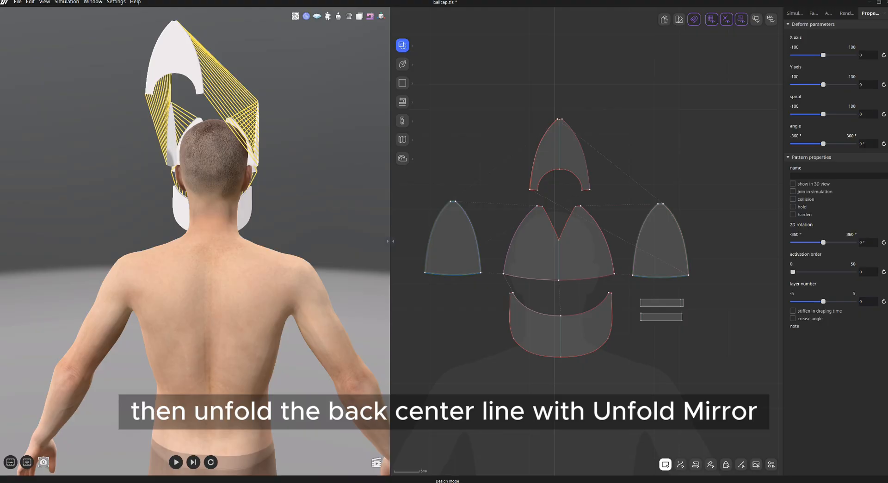
# Move the back panel down onto the back of the avatar's head with the gizmo.
pyautogui.click(194, 72)
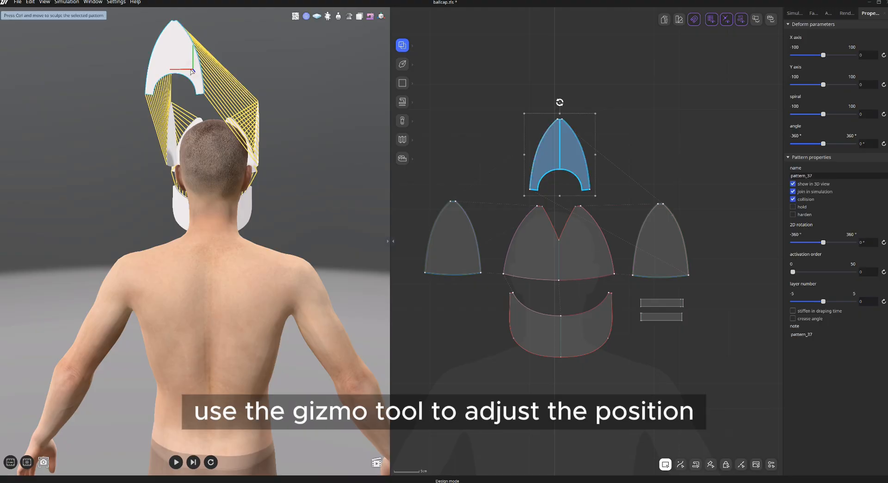
pyautogui.moveTo(193, 72); pyautogui.dragTo(231, 155)
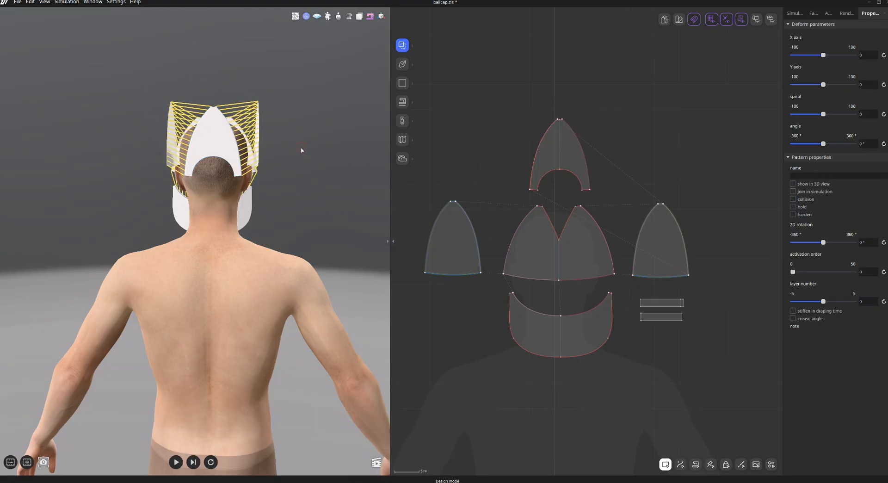
pyautogui.moveTo(327, 153); pyautogui.dragTo(286, 153, button='right')
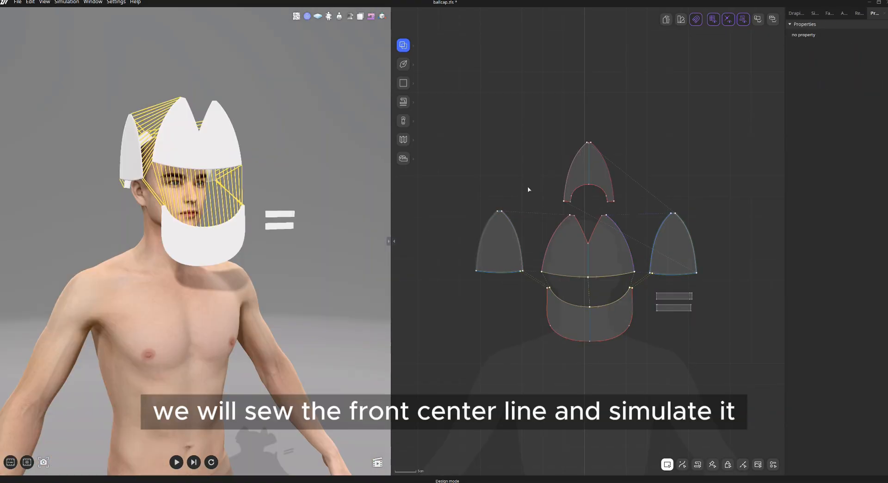
# Sew the two edges of the front panel's center notch together.
pyautogui.click(404, 101)
pyautogui.click(581, 225)
pyautogui.click(597, 229)
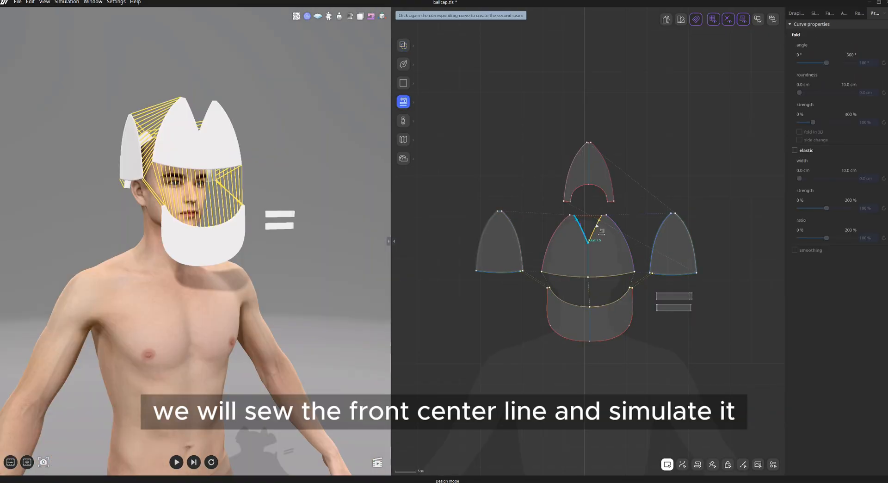
pyautogui.press('a')
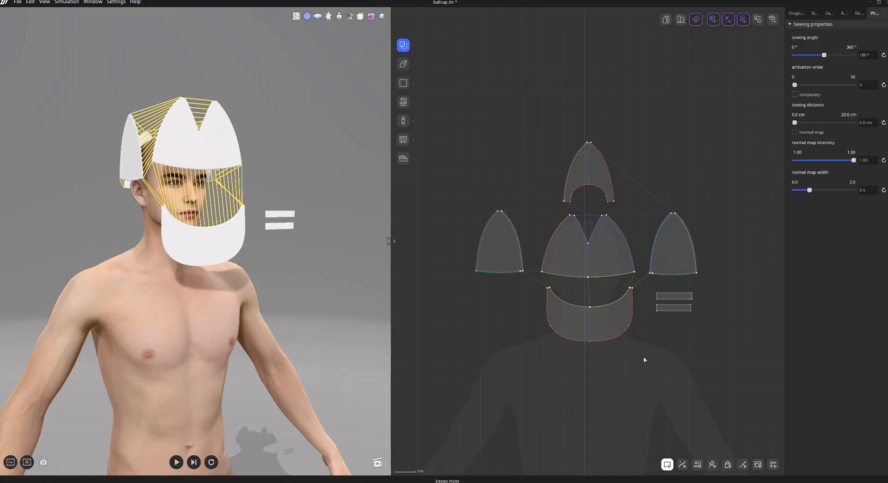
# Exclude the visor and the two strap patterns from simulation.
pyautogui.moveTo(724, 362); pyautogui.dragTo(527, 284)
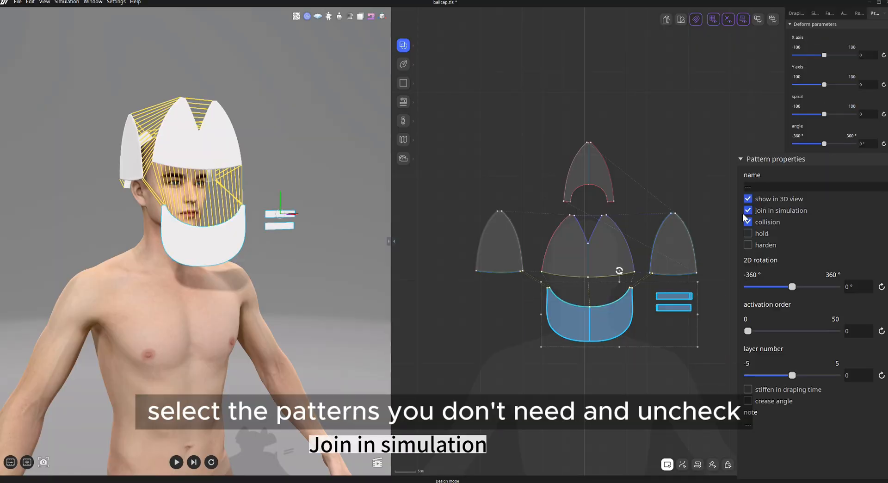
pyautogui.click(747, 211)
pyautogui.click(738, 317)
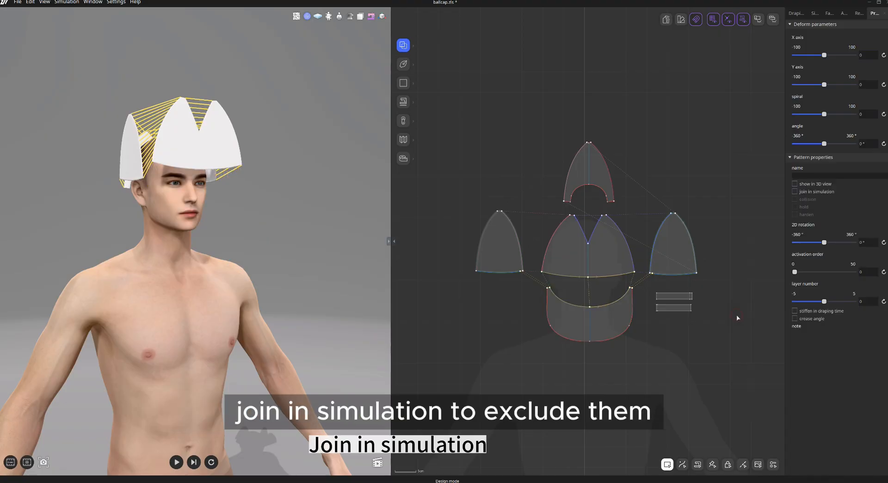
# Select the crown panels and enable Harden for them.
pyautogui.moveTo(351, 339); pyautogui.dragTo(324, 337, button='right')
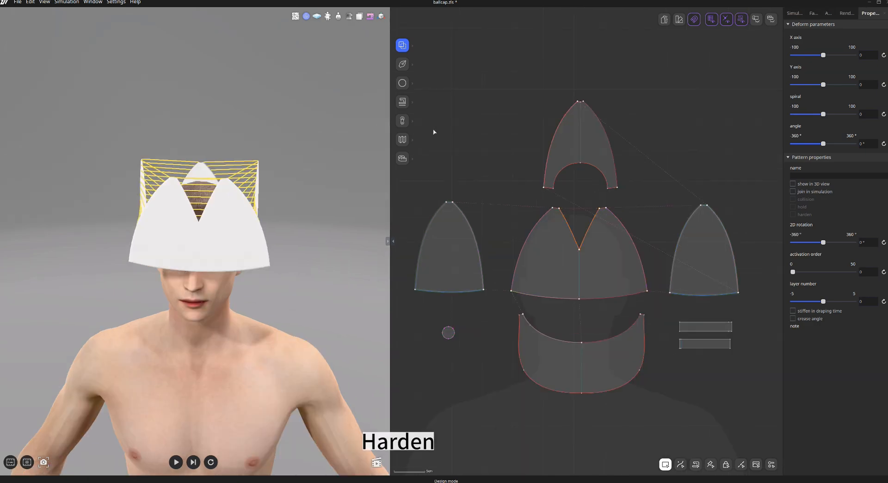
pyautogui.moveTo(428, 124); pyautogui.dragTo(737, 245)
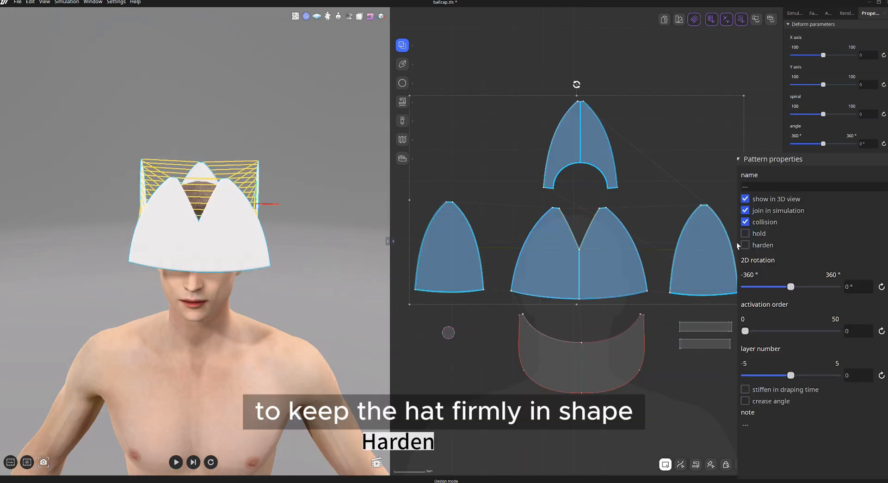
pyautogui.click(744, 244)
# Run the simulation to drape the crown on the head, then stop it.
pyautogui.press('space')
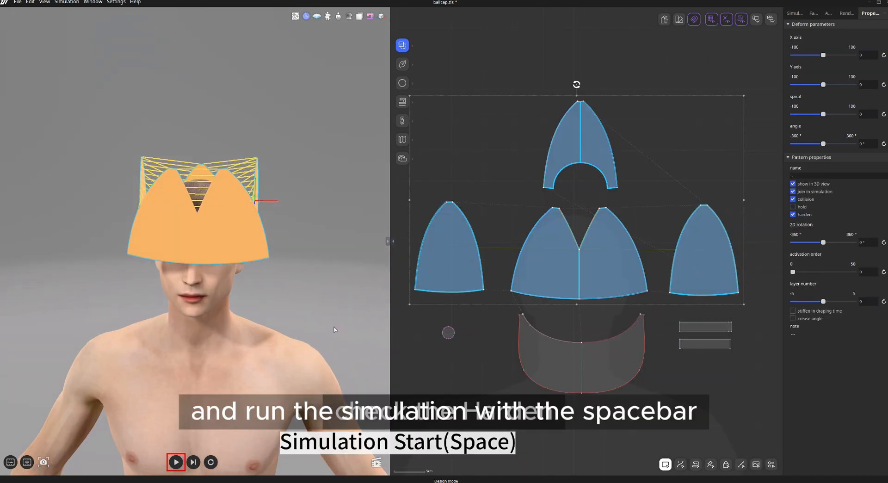
pyautogui.press('space')
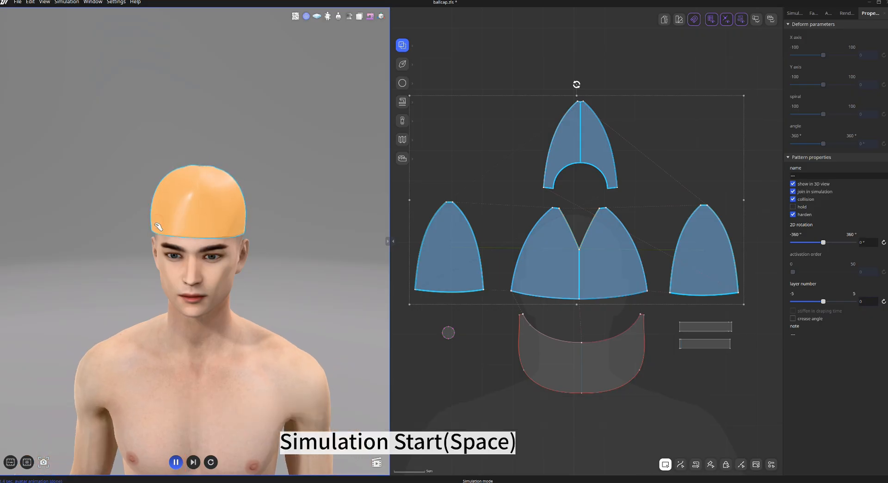
pyautogui.press('space')
# Turn on measurement display for the curve lengths in the 2D view.
pyautogui.moveTo(285, 292)
pyautogui.mouseDown(button='right')
pyautogui.moveTo(295, 281)
pyautogui.moveTo(333, 282)
pyautogui.moveTo(273, 288)
pyautogui.mouseUp(button='right')
pyautogui.click(293, 302)
pyautogui.press('8')
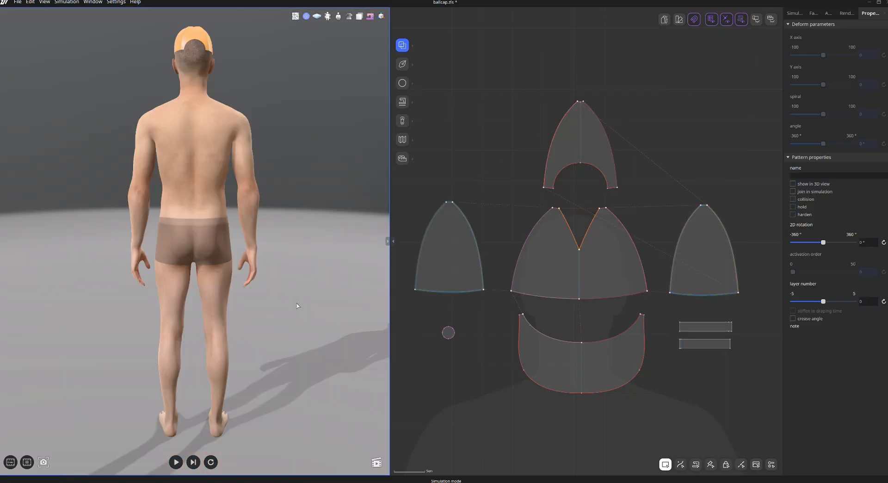
pyautogui.moveTo(309, 198); pyautogui.dragTo(320, 290, button='middle')
pyautogui.scroll(5, 321, 290)
pyautogui.scroll(3, 322, 290)
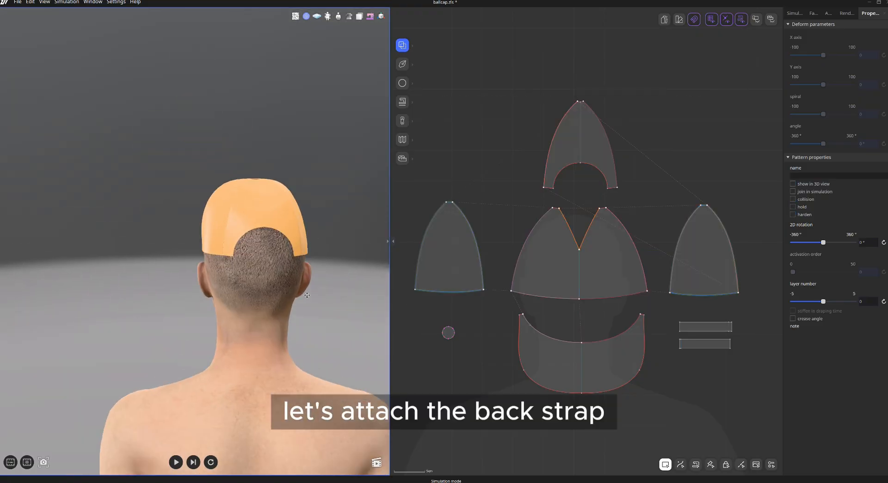
pyautogui.scroll(1, 695, 364)
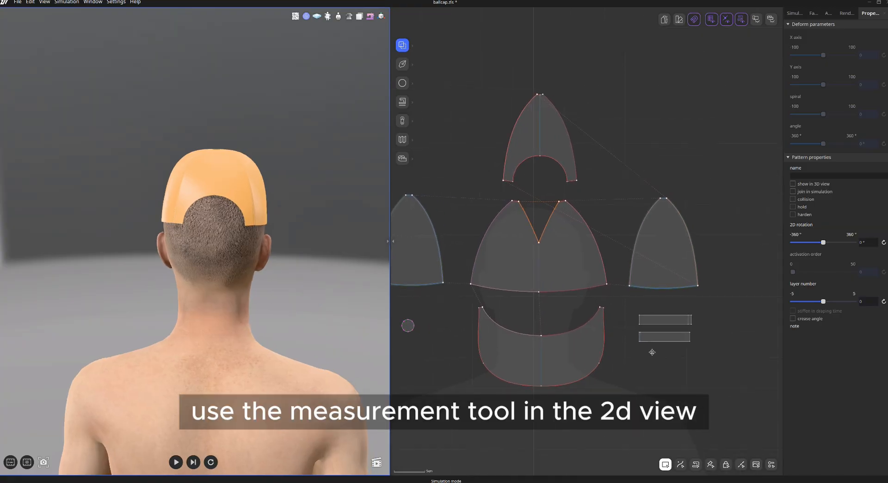
pyautogui.scroll(3, 658, 356)
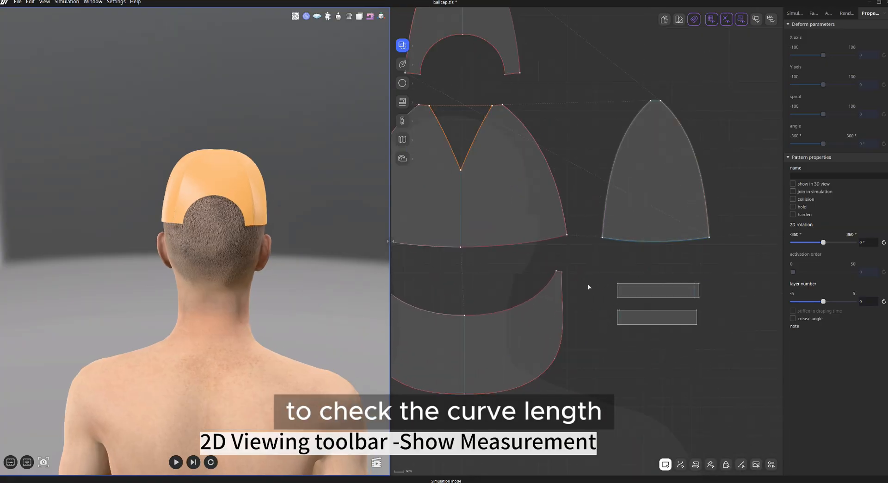
pyautogui.click(708, 320)
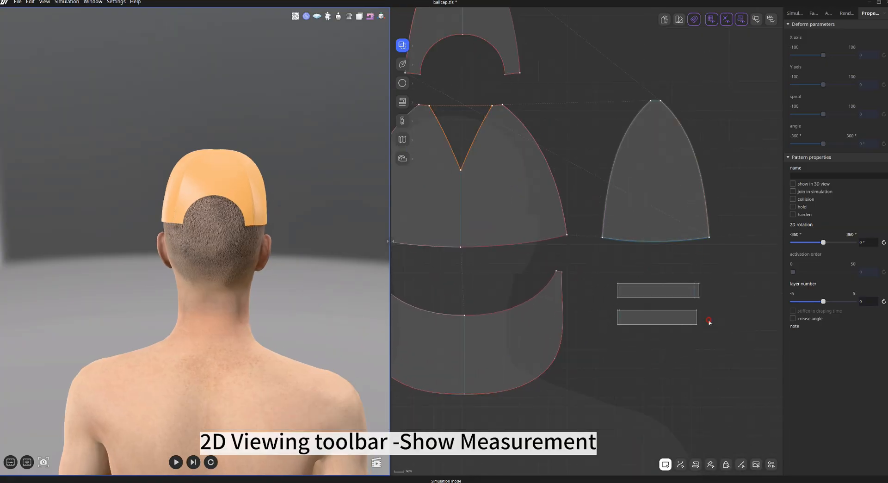
pyautogui.click(771, 19)
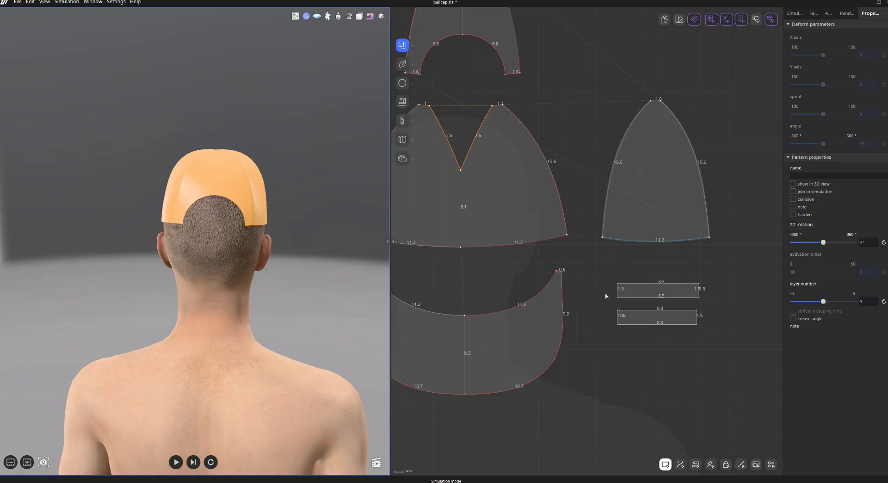
# Divide the back panel's opening arc so its end segment is 1.5 cm long.
pyautogui.moveTo(570, 74); pyautogui.dragTo(620, 147, button='middle')
pyautogui.click(402, 64)
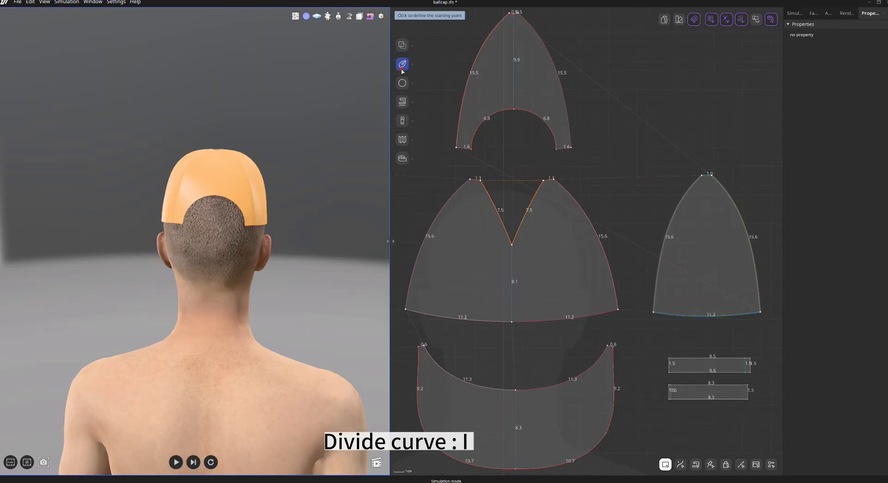
pyautogui.click(450, 66)
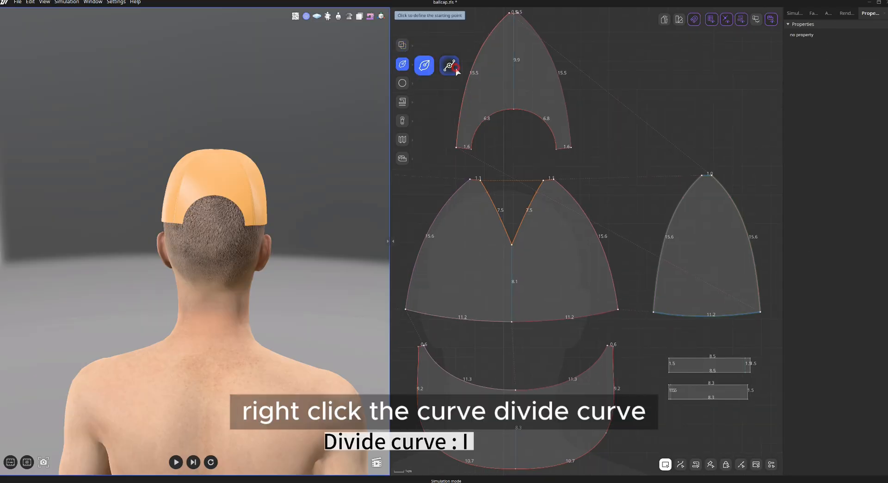
pyautogui.click(553, 135)
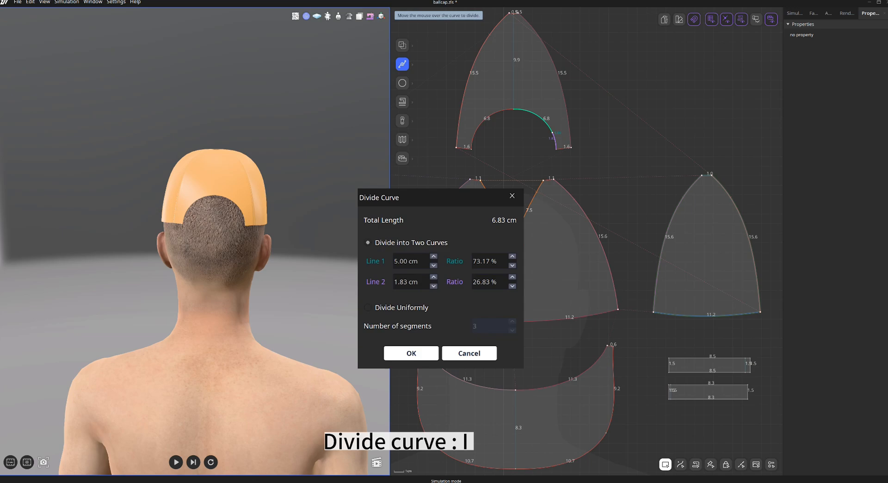
pyautogui.click(422, 282)
pyautogui.write('1.5')
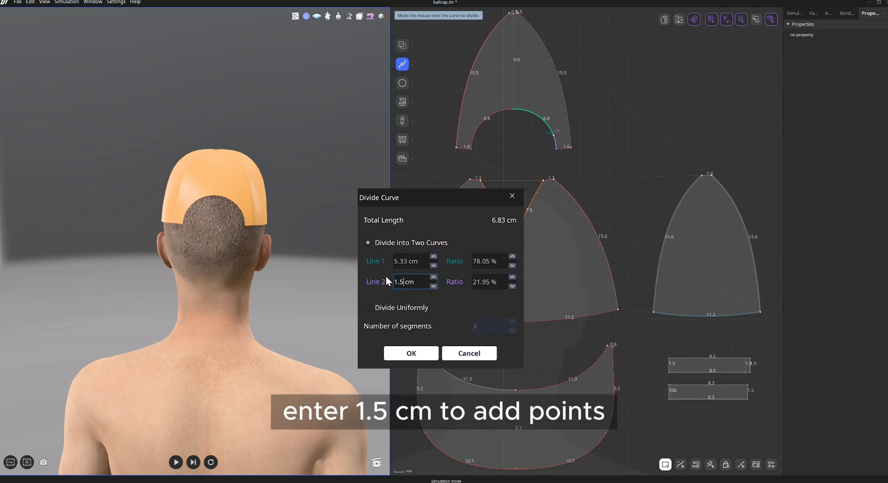
pyautogui.click(426, 355)
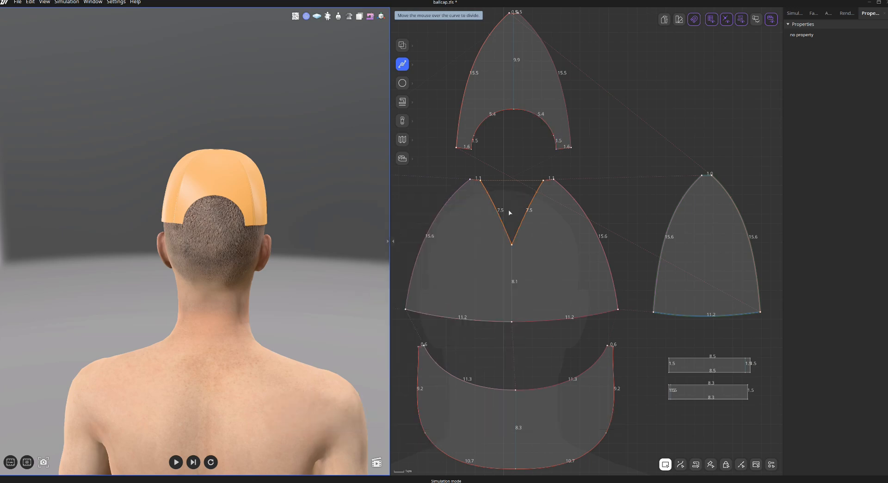
# Convert the 1.5 cm end segments of the back opening into straight lines.
pyautogui.press('2')
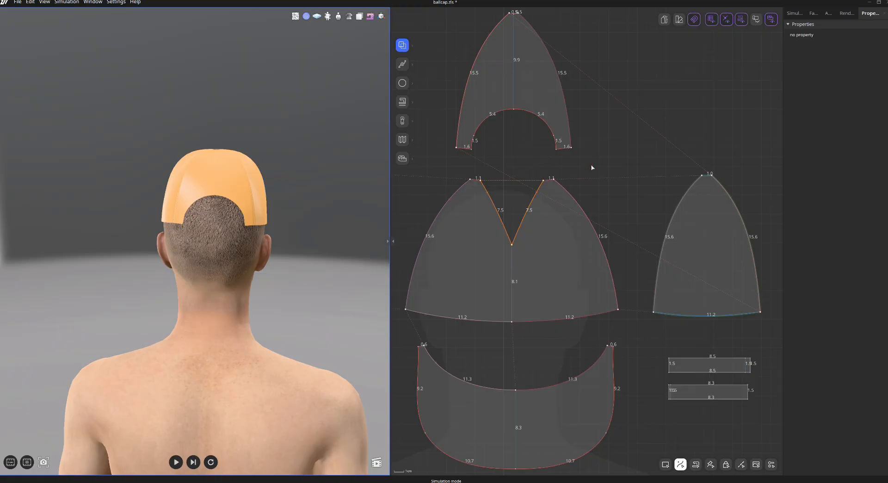
pyautogui.click(471, 140)
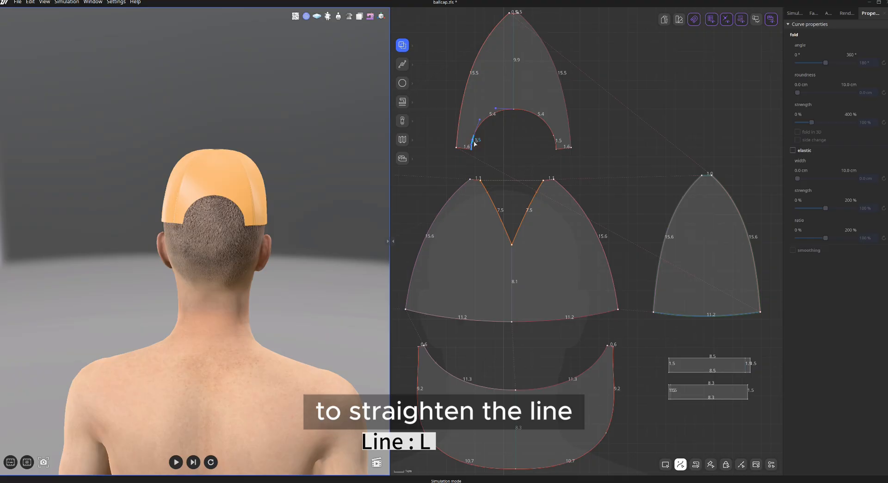
pyautogui.rightClick(557, 145)
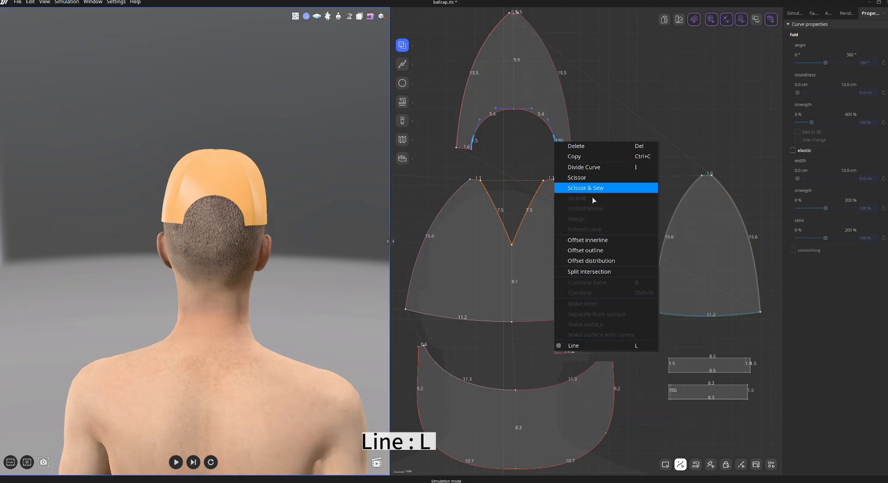
pyautogui.click(601, 346)
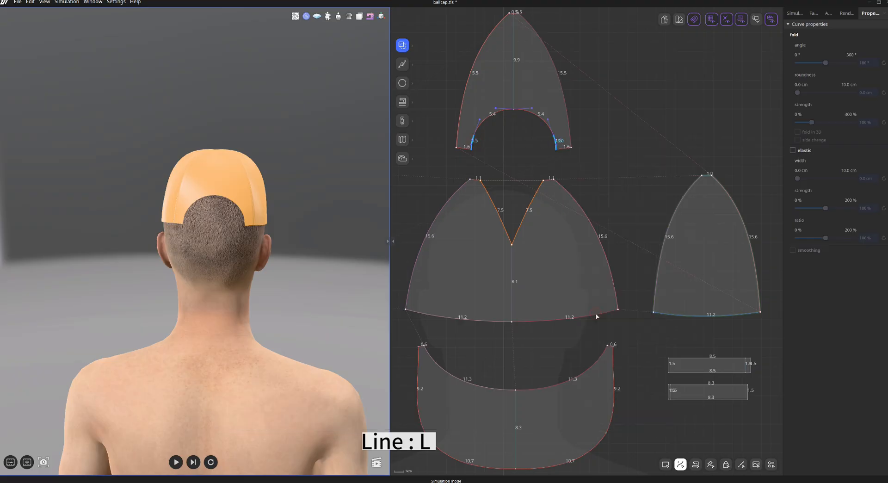
# Smooth the corner points along the back panel's opening arc.
pyautogui.scroll(3, 511, 167)
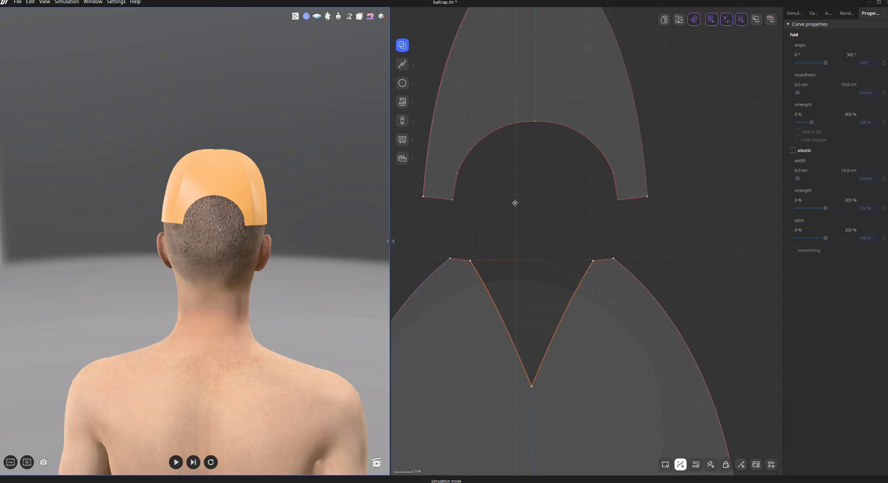
pyautogui.scroll(2, 518, 208)
pyautogui.moveTo(523, 222); pyautogui.dragTo(535, 241, button='middle')
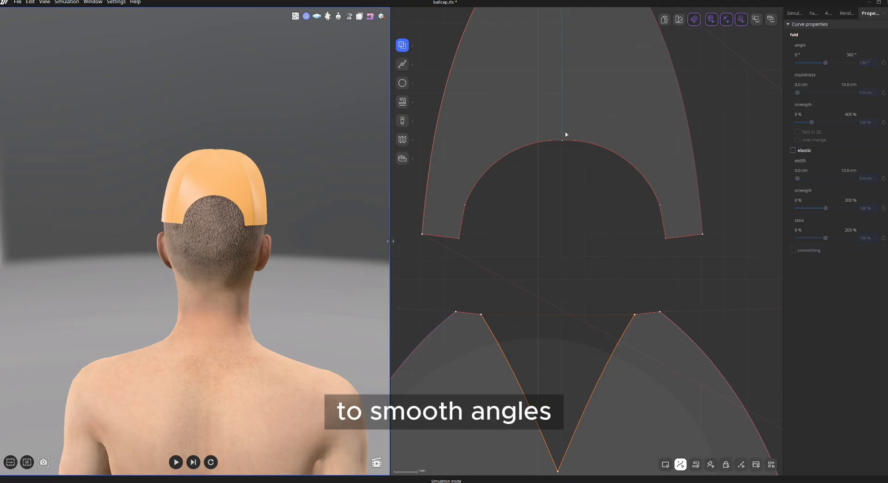
pyautogui.click(466, 206)
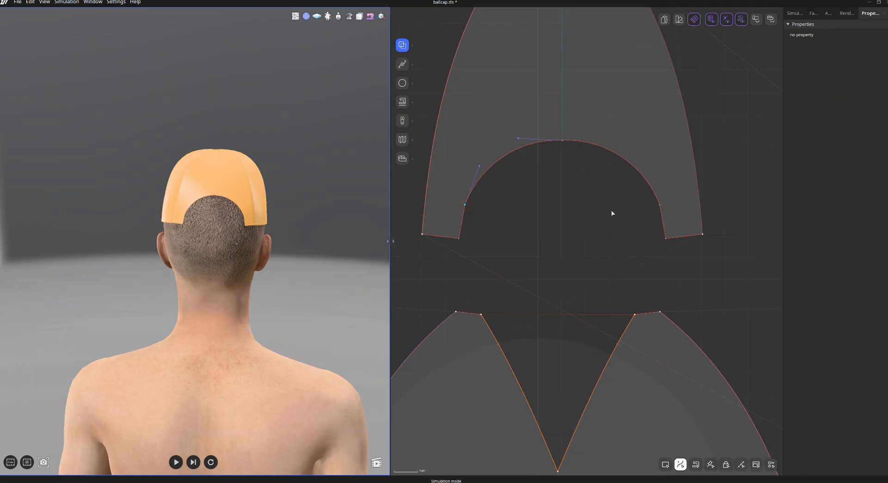
pyautogui.rightClick(661, 207)
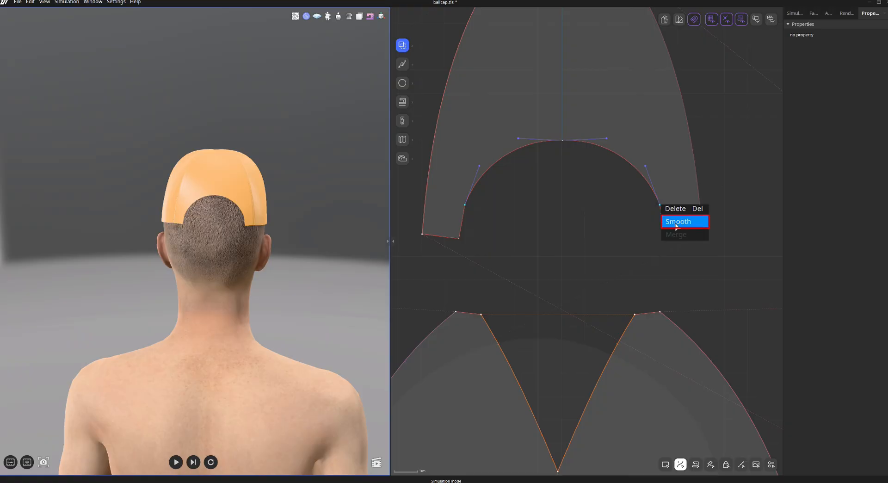
pyautogui.click(676, 223)
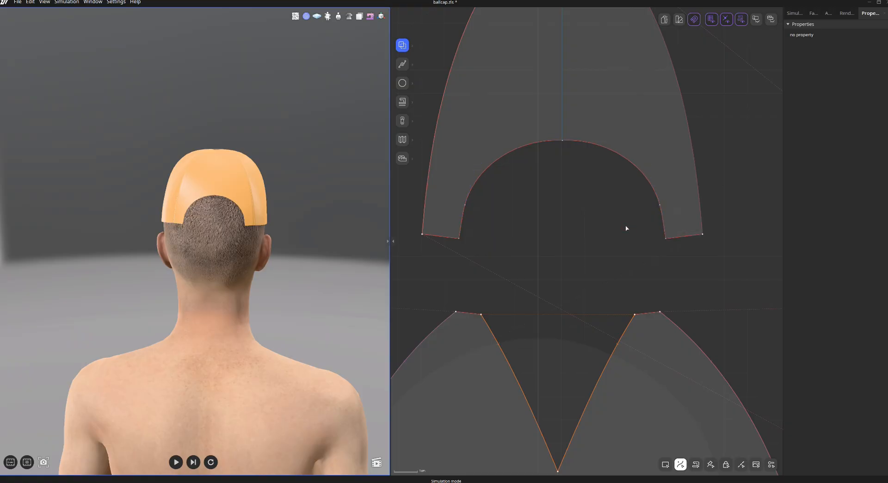
pyautogui.rightClick(562, 140)
pyautogui.click(578, 157)
# Place the two strap pieces behind the avatar with Locate in 3D, Back.
pyautogui.moveTo(645, 437); pyautogui.dragTo(754, 365)
pyautogui.scroll(-3, 89, 248)
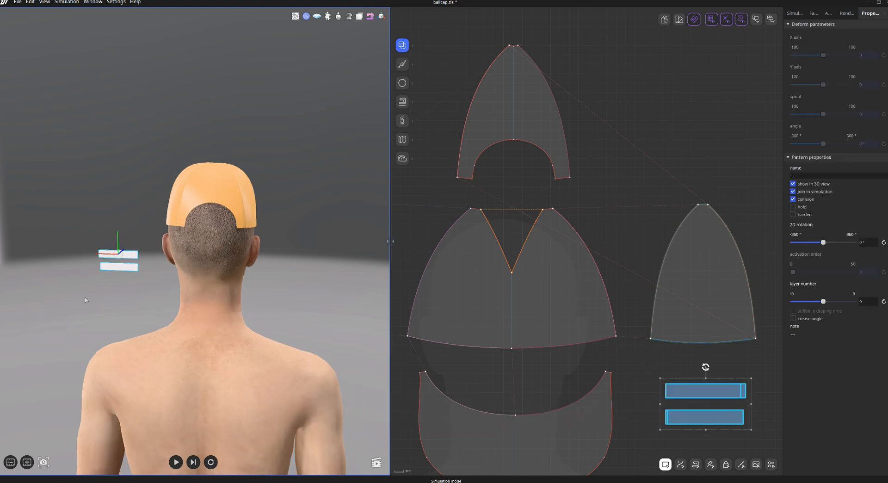
pyautogui.rightClick(718, 391)
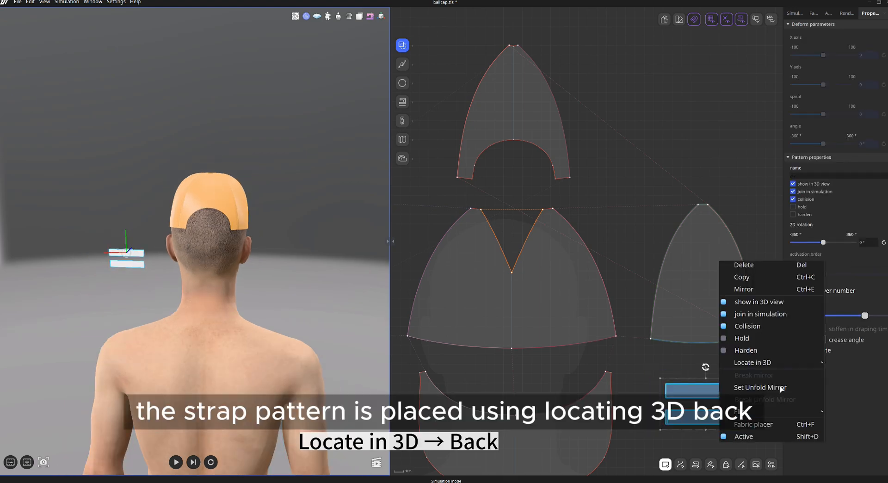
pyautogui.moveTo(786, 362)
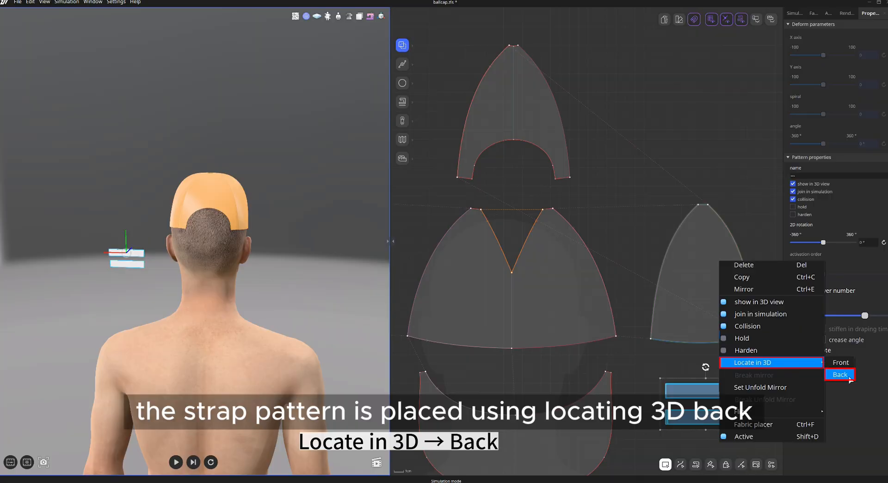
pyautogui.click(840, 374)
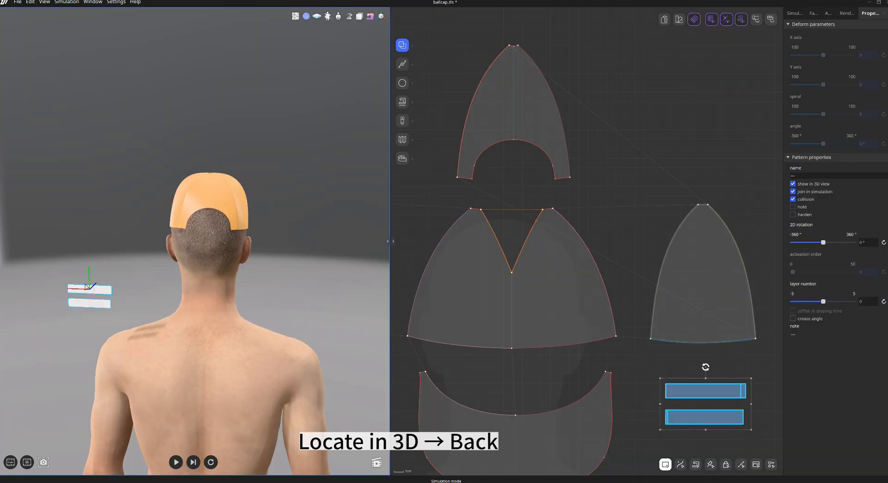
# Sew the strap ends to the straight end segments of the back panel's opening and run the simulation.
pyautogui.scroll(5, 213, 288)
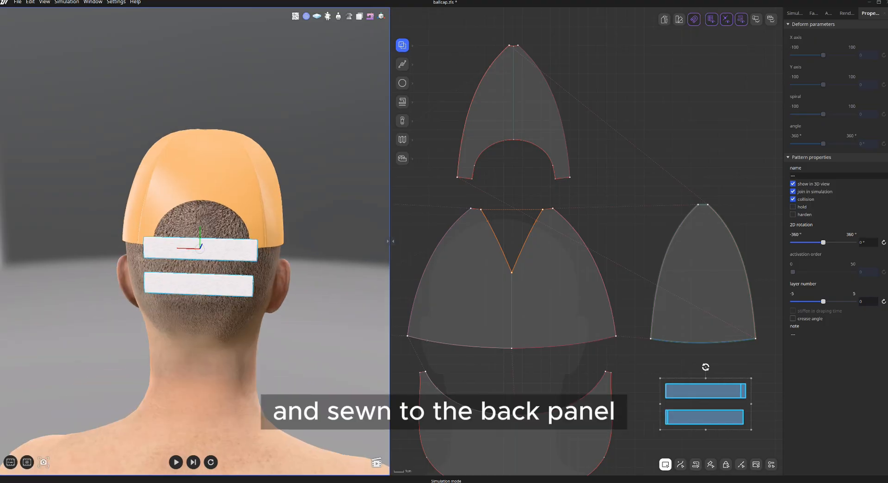
pyautogui.click(402, 120)
pyautogui.click(403, 107)
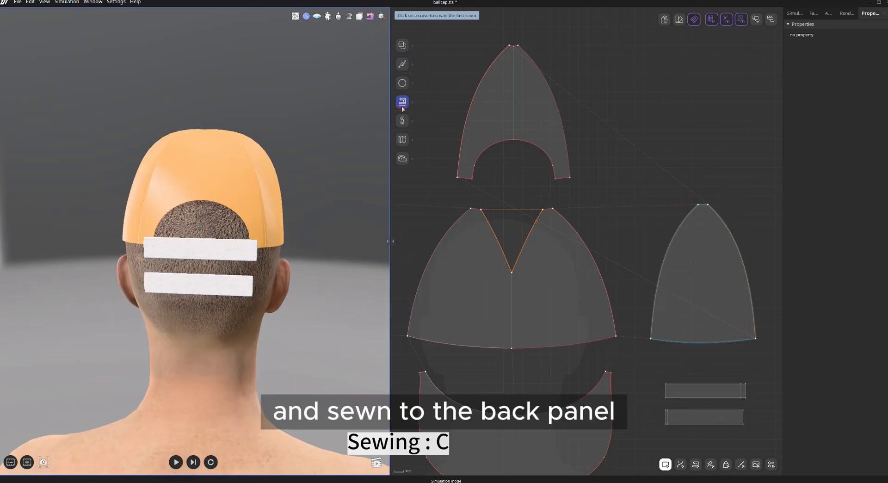
pyautogui.click(666, 418)
pyautogui.click(473, 171)
pyautogui.click(554, 172)
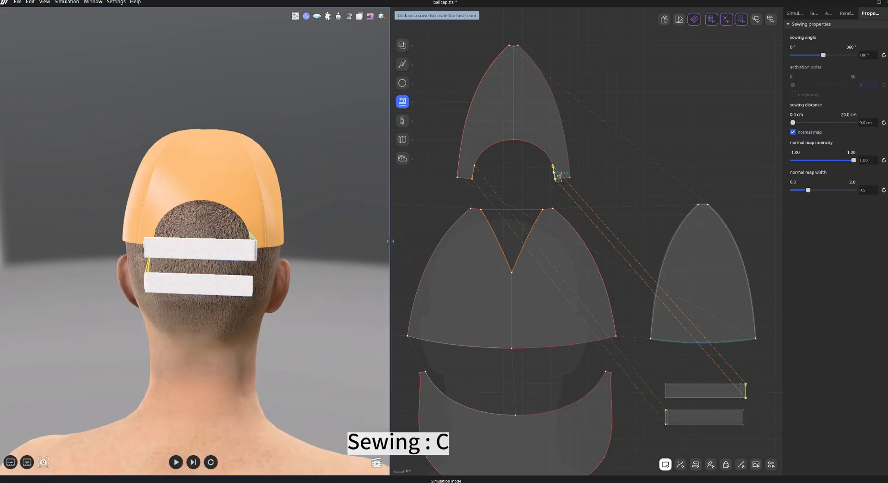
pyautogui.press('space')
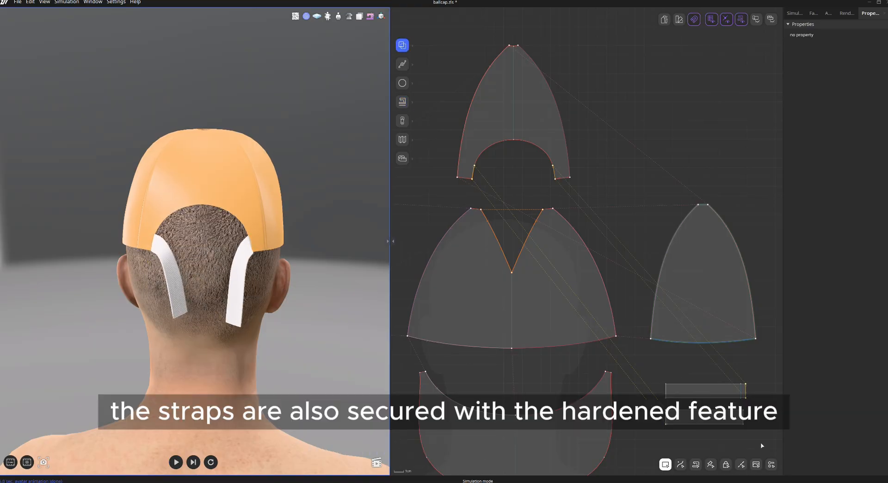
# Enable Harden on the straps, simulate again and drag them up across the back opening.
pyautogui.moveTo(693, 373); pyautogui.dragTo(689, 370)
pyautogui.click(793, 214)
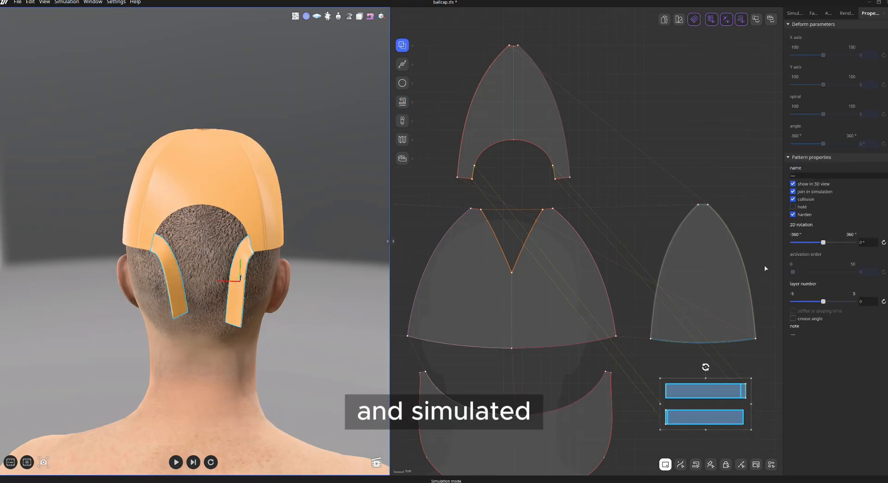
pyautogui.press('space')
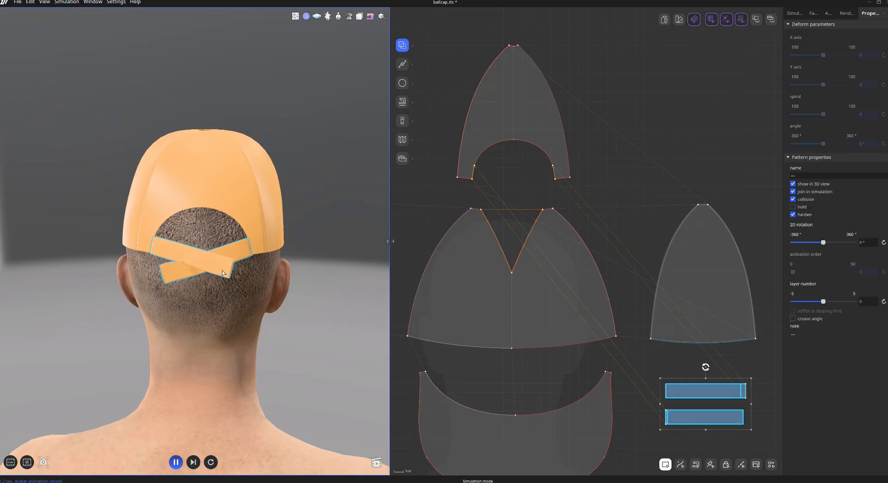
pyautogui.moveTo(173, 273); pyautogui.dragTo(202, 240)
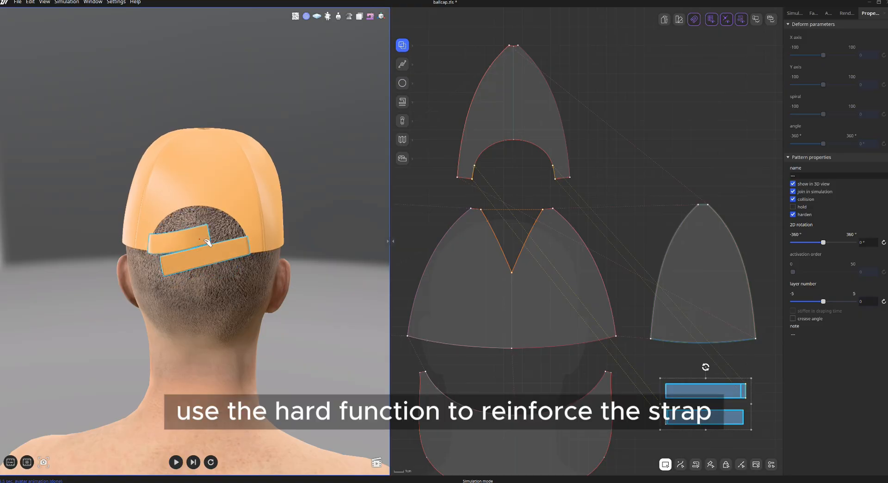
# Sew the left and right ends of the two straps together and turn off the seam's normal map.
pyautogui.click(669, 364)
pyautogui.press('n')
pyautogui.scroll(3, 749, 429)
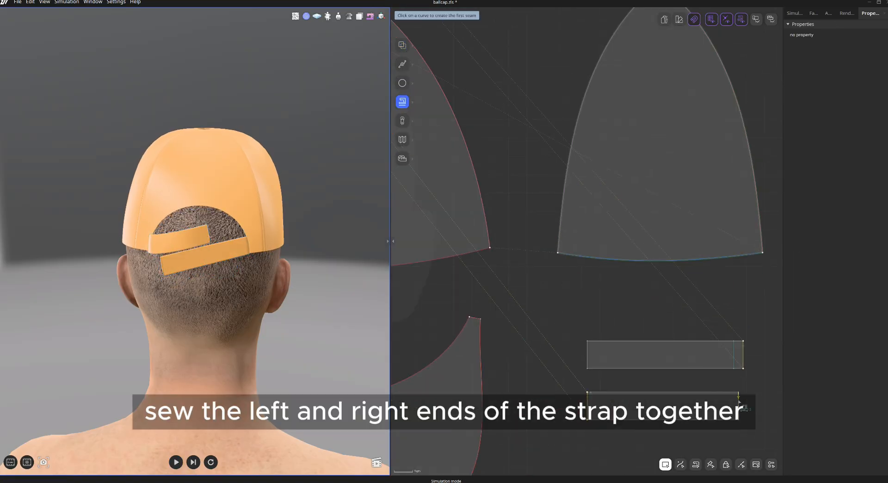
pyautogui.click(739, 399)
pyautogui.click(734, 345)
pyautogui.scroll(5, 311, 301)
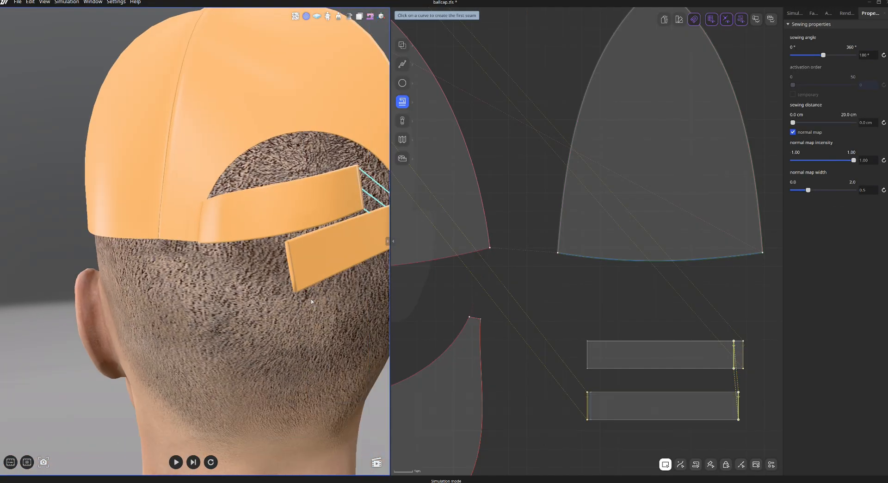
pyautogui.click(588, 406)
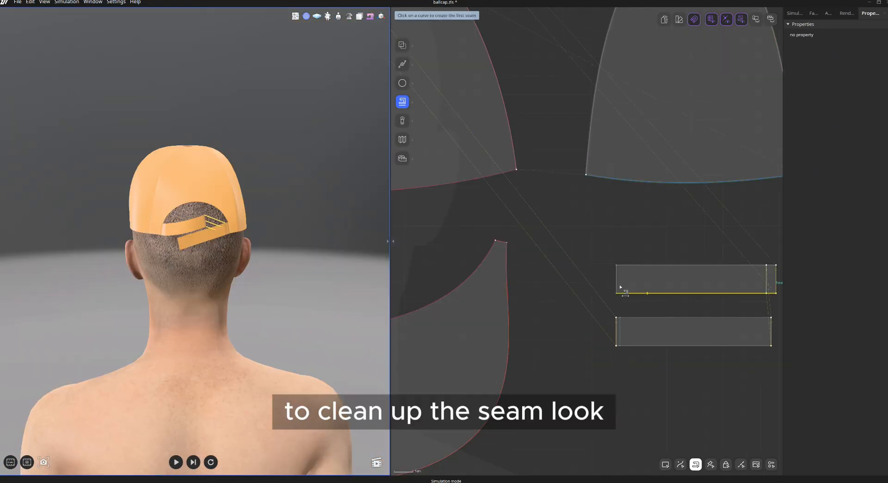
pyautogui.click(618, 331)
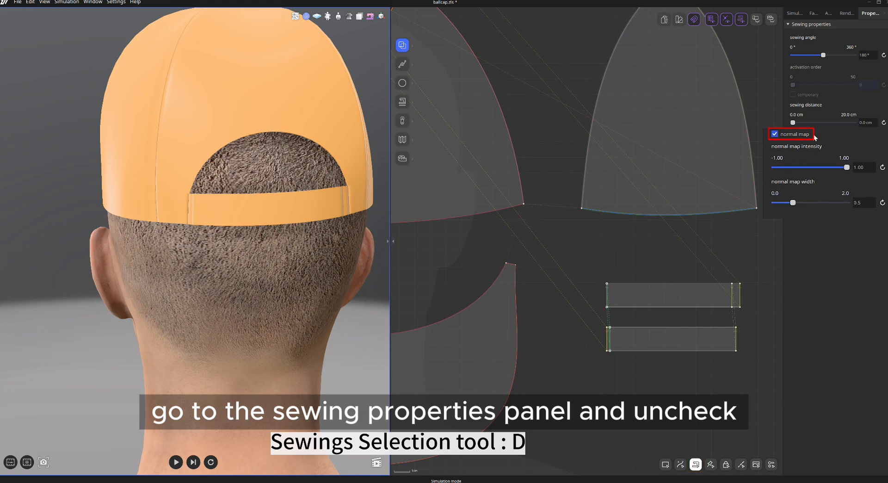
pyautogui.click(775, 134)
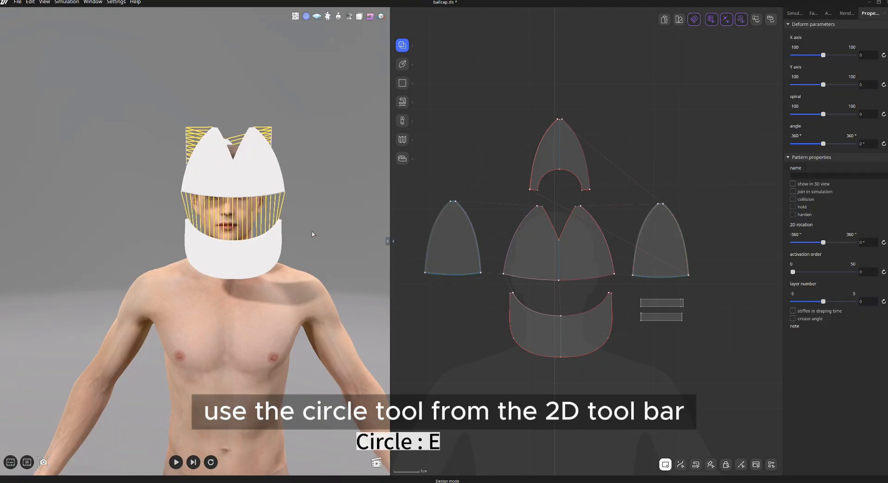
# Create a circle with a 1 cm radius for the cap's top button.
pyautogui.click(403, 84)
pyautogui.click(450, 86)
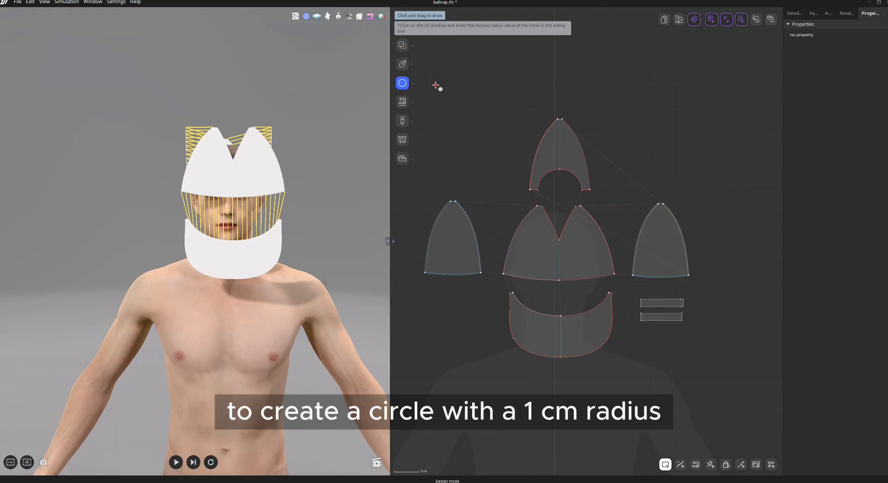
pyautogui.scroll(4, 449, 359)
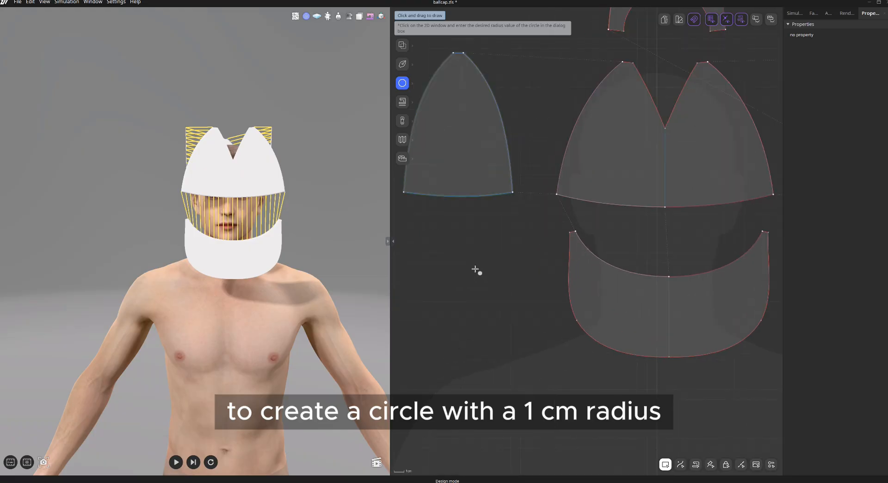
pyautogui.click(455, 270)
pyautogui.write('1')
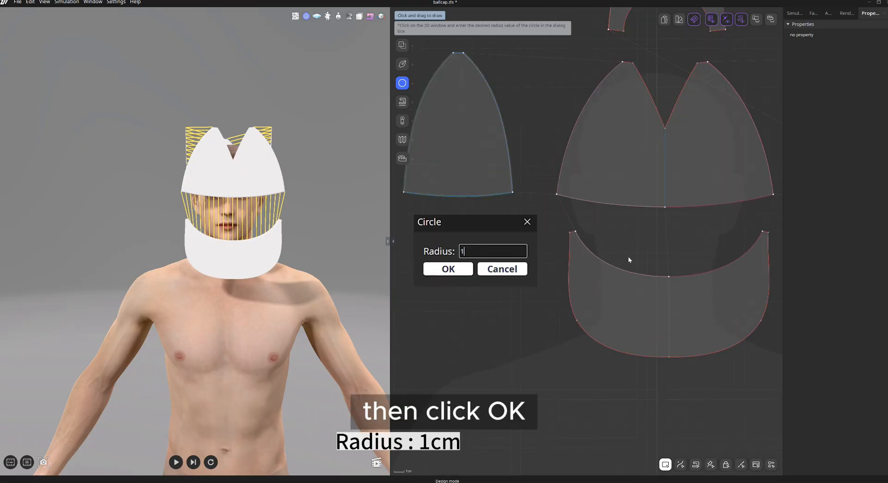
pyautogui.press('Return')
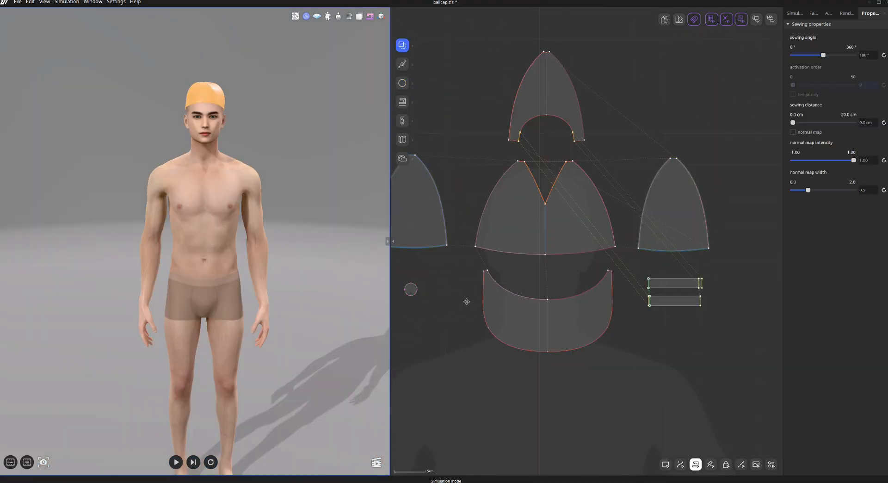
# Rotate and move the button circle in 3D so it sits on top of the cap's crown.
pyautogui.scroll(2, 502, 303)
pyautogui.click(450, 294)
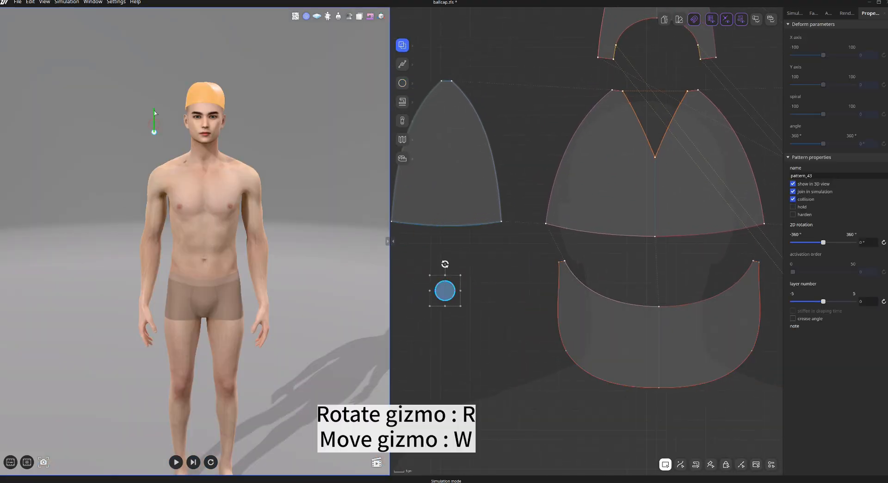
pyautogui.scroll(5, 214, 70)
pyautogui.moveTo(214, 70); pyautogui.dragTo(224, 196, button='right')
pyautogui.press('4')
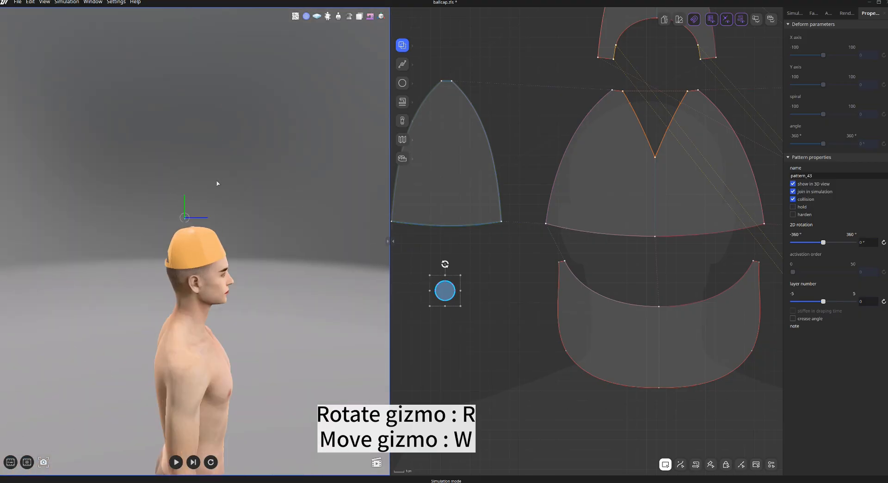
pyautogui.scroll(5, 216, 184)
pyautogui.press('r')
pyautogui.moveTo(161, 158); pyautogui.dragTo(161, 157)
pyautogui.press('8')
pyautogui.press('2')
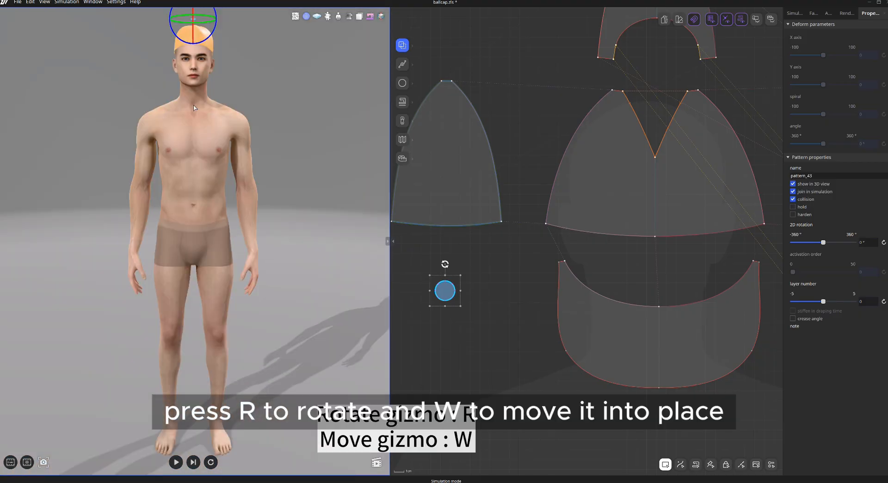
pyautogui.moveTo(199, 37); pyautogui.dragTo(203, 139, button='middle')
pyautogui.press('w')
pyautogui.press('5')
pyautogui.scroll(5, 194, 222)
pyautogui.moveTo(194, 222); pyautogui.dragTo(203, 159, button='right')
pyautogui.moveTo(175, 165); pyautogui.dragTo(188, 178)
pyautogui.click(222, 124)
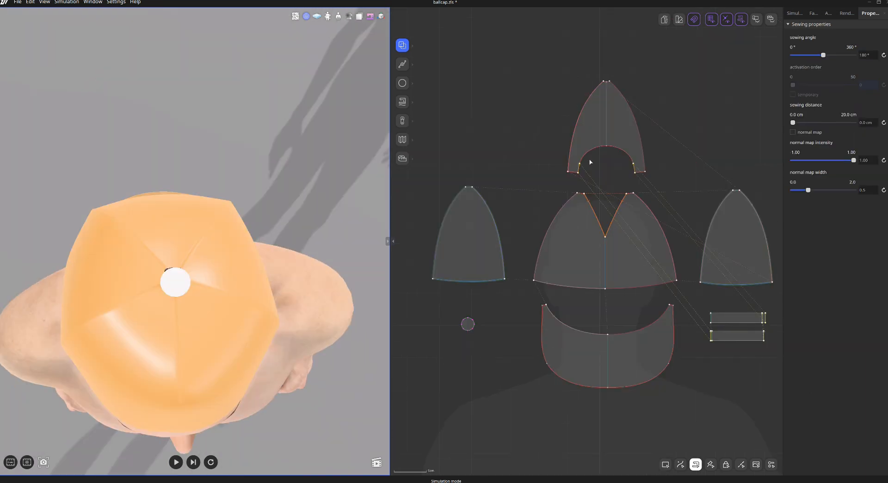
# Multi-sew the button circle's edge to the top tip edges of all crown panels.
pyautogui.click(402, 104)
pyautogui.click(402, 105)
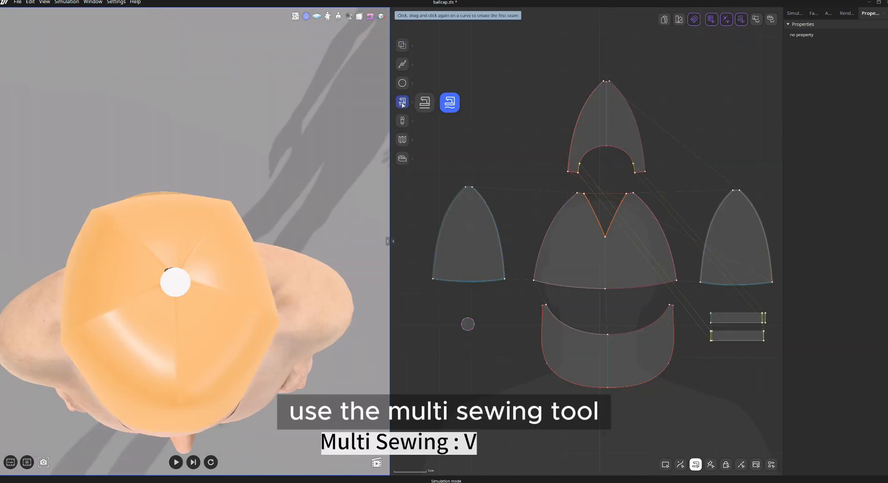
pyautogui.click(447, 103)
pyautogui.scroll(2, 481, 335)
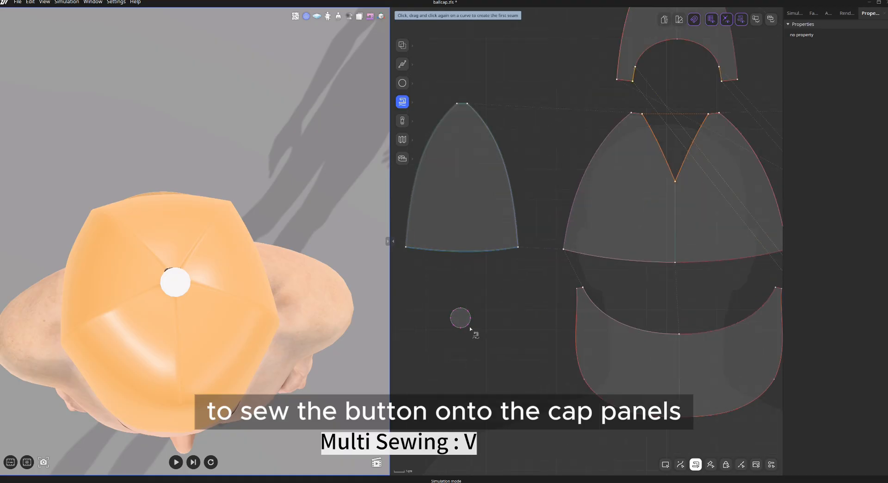
pyautogui.scroll(-1, 495, 307)
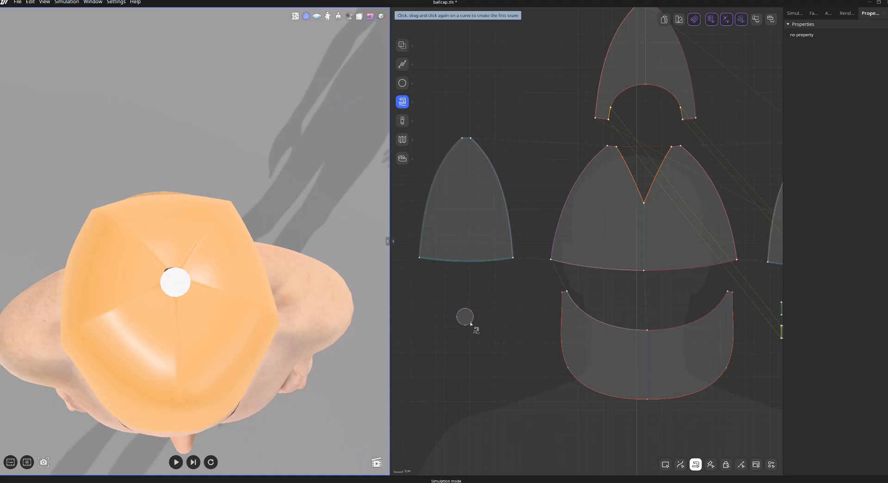
pyautogui.press('Return')
pyautogui.scroll(2, 618, 305)
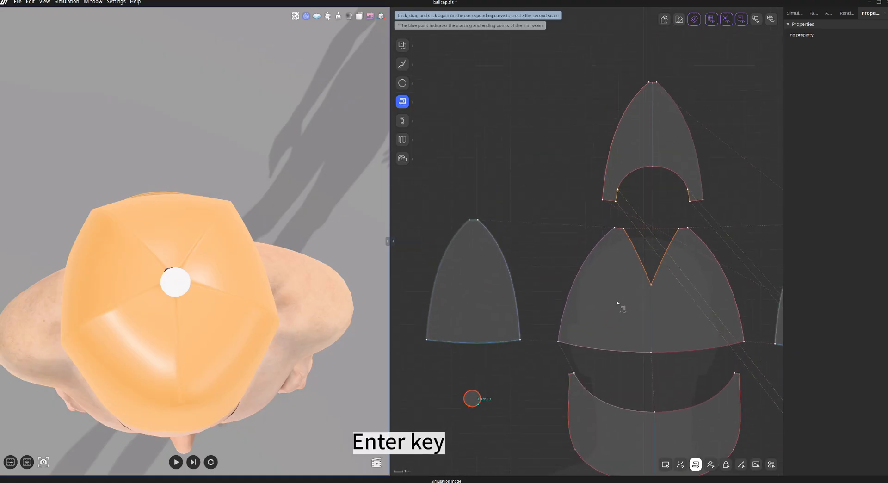
pyautogui.click(687, 216)
pyautogui.click(618, 217)
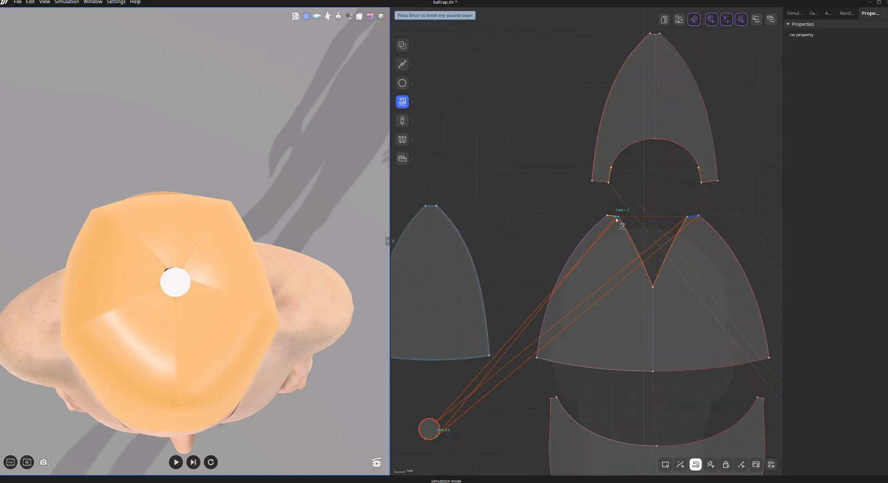
pyautogui.click(607, 217)
pyautogui.click(437, 207)
pyautogui.click(425, 206)
pyautogui.moveTo(703, 175); pyautogui.dragTo(705, 227, button='middle')
pyautogui.click(663, 86)
pyautogui.click(652, 86)
pyautogui.scroll(-5, 654, 88)
pyautogui.scroll(5, 717, 148)
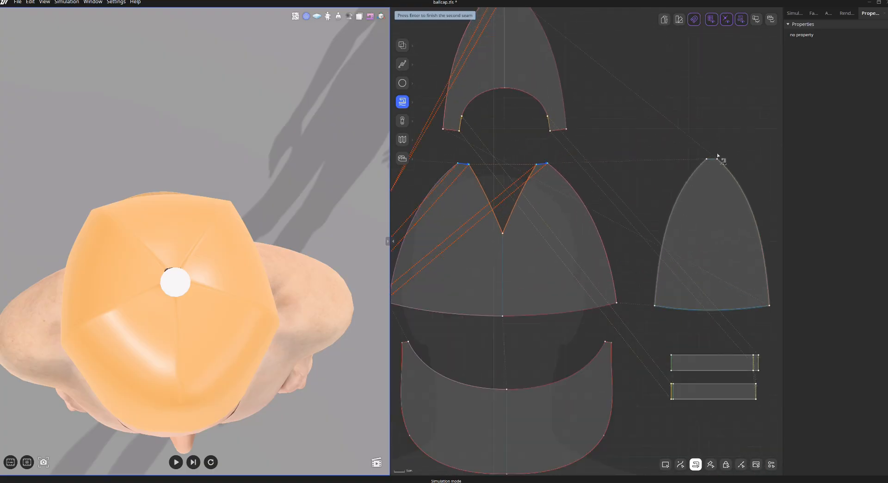
pyautogui.click(716, 160)
pyautogui.press('Return')
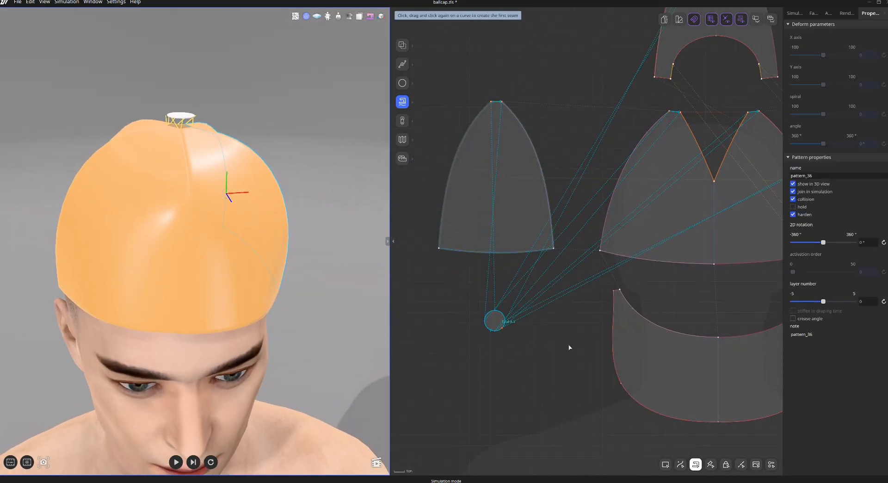
# Set the simulation mesh quality to 1 cm so the top button's details show more clearly.
pyautogui.click(494, 320)
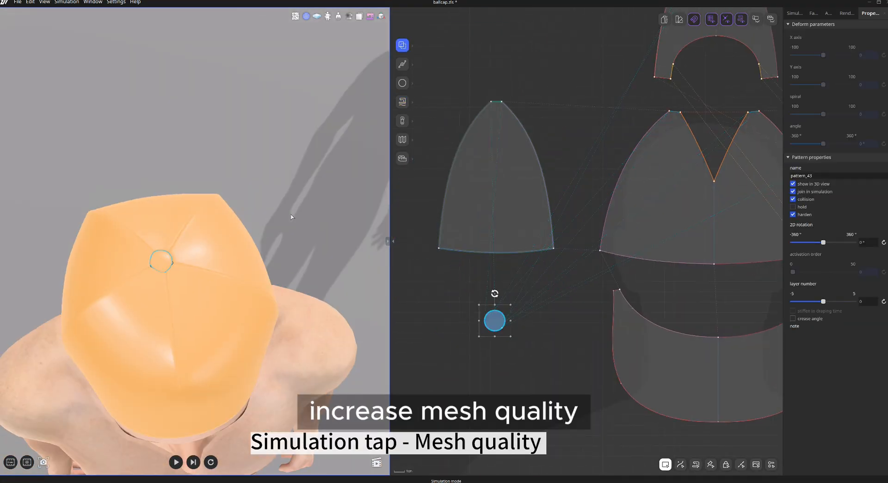
pyautogui.click(794, 13)
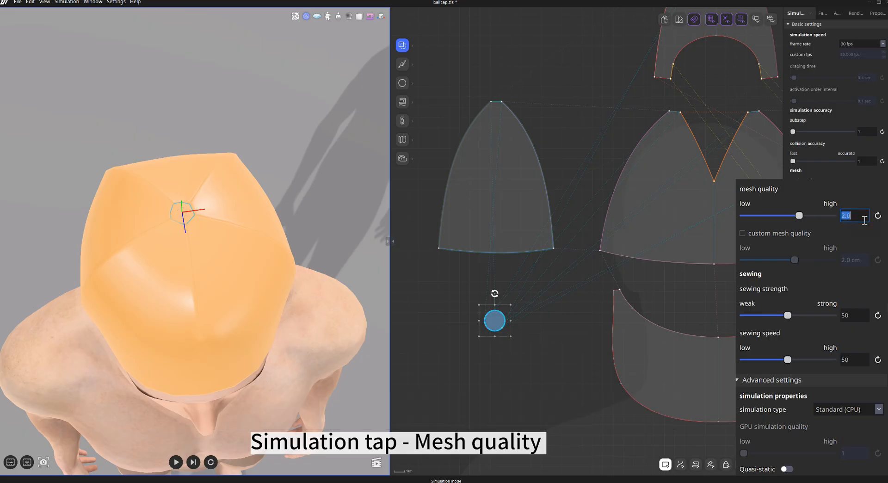
pyautogui.click(864, 219)
pyautogui.write('1')
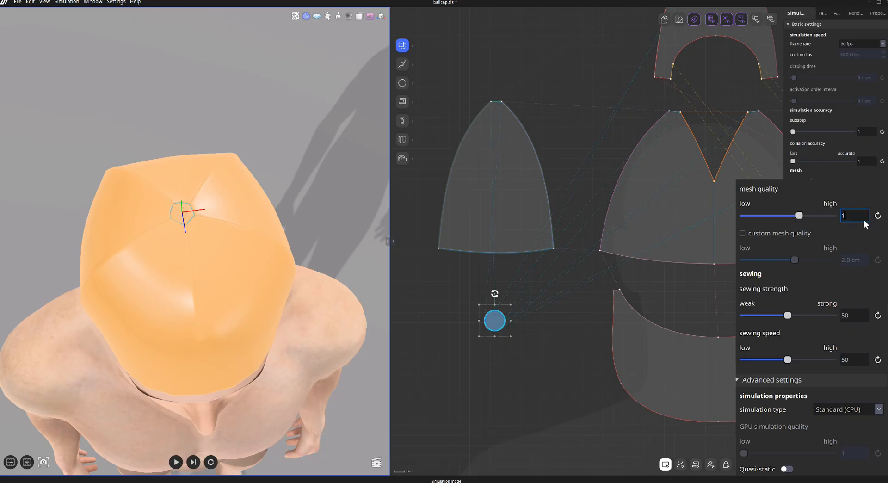
pyautogui.press('Return')
# Run the simulation and pull the cap's top around the button to settle it.
pyautogui.click(357, 271)
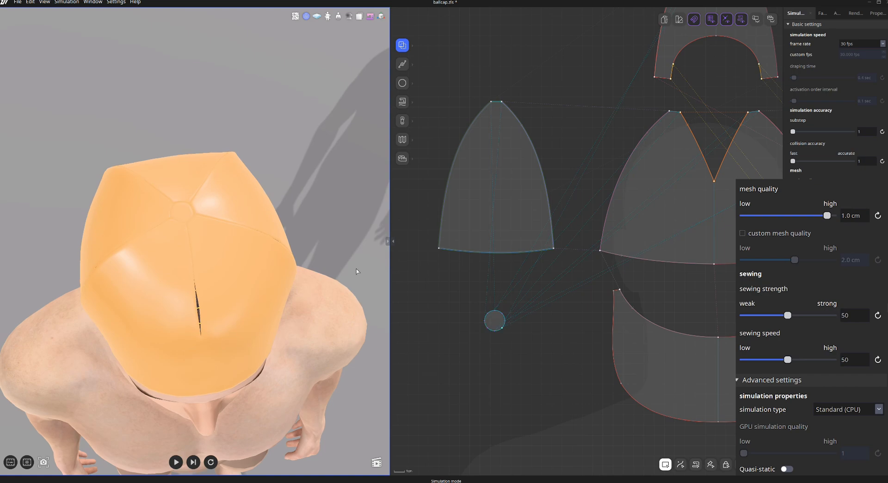
pyautogui.press('space')
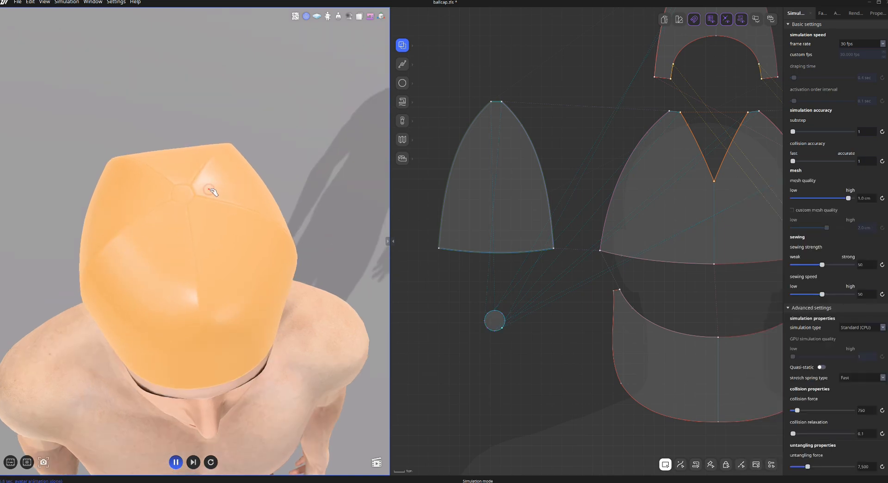
pyautogui.moveTo(212, 191); pyautogui.dragTo(218, 194)
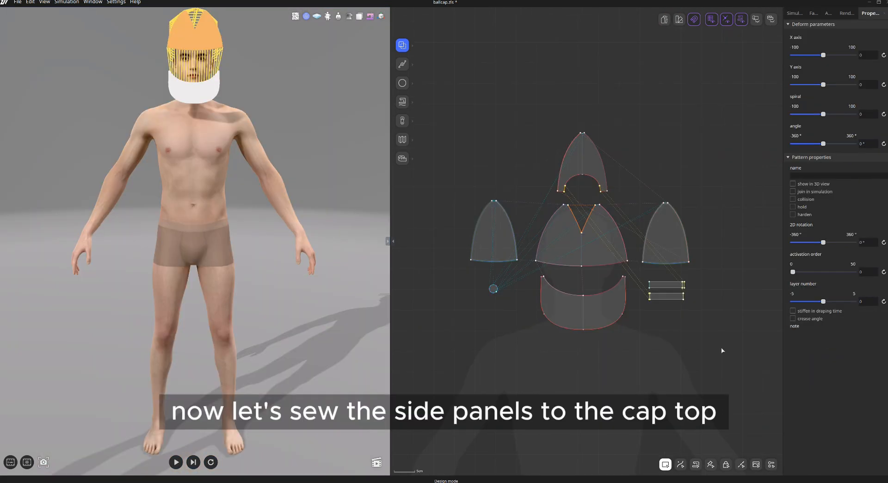
# Multi-sew the visor's inner curved edge to the bottom edges of the crown panels.
pyautogui.scroll(5, 263, 243)
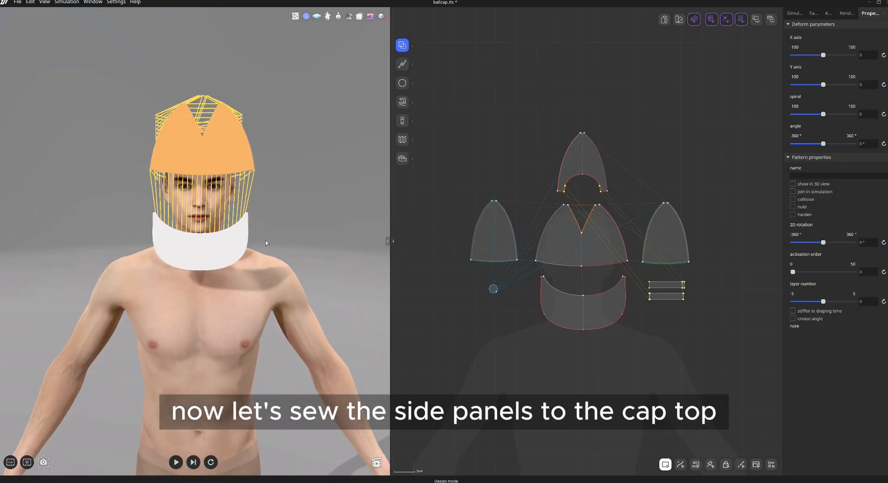
pyautogui.scroll(3, 287, 241)
pyautogui.scroll(5, 574, 305)
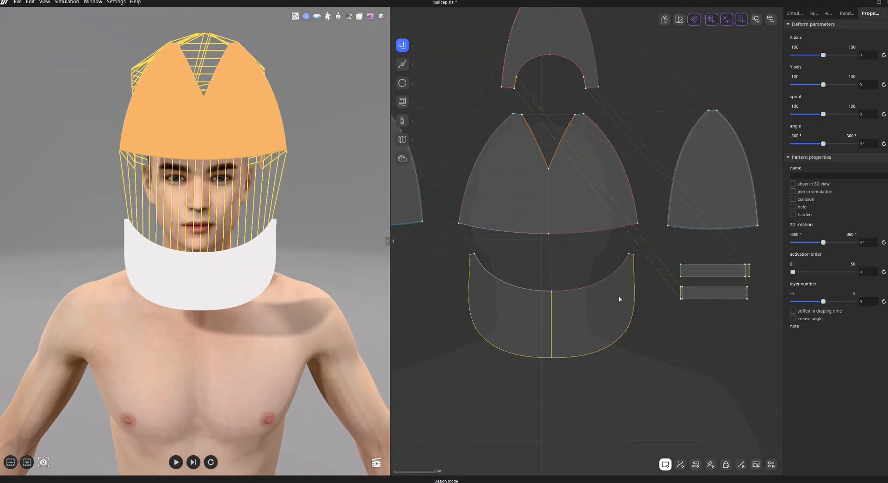
pyautogui.press('v')
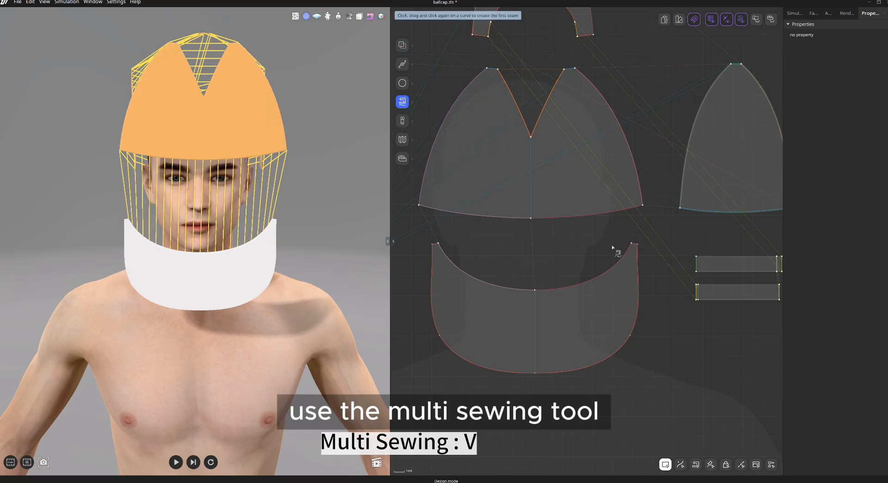
pyautogui.click(637, 245)
pyautogui.scroll(3, 680, 218)
pyautogui.click(676, 203)
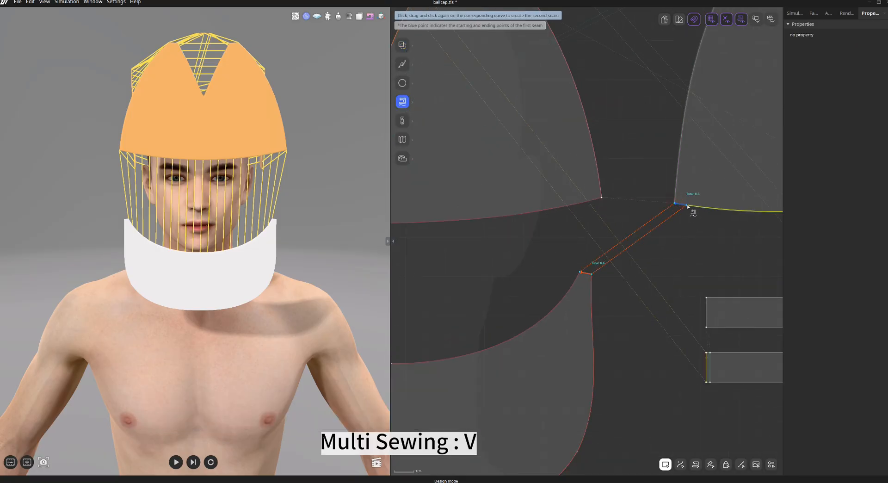
pyautogui.click(687, 206)
pyautogui.moveTo(472, 266); pyautogui.dragTo(643, 239, button='middle')
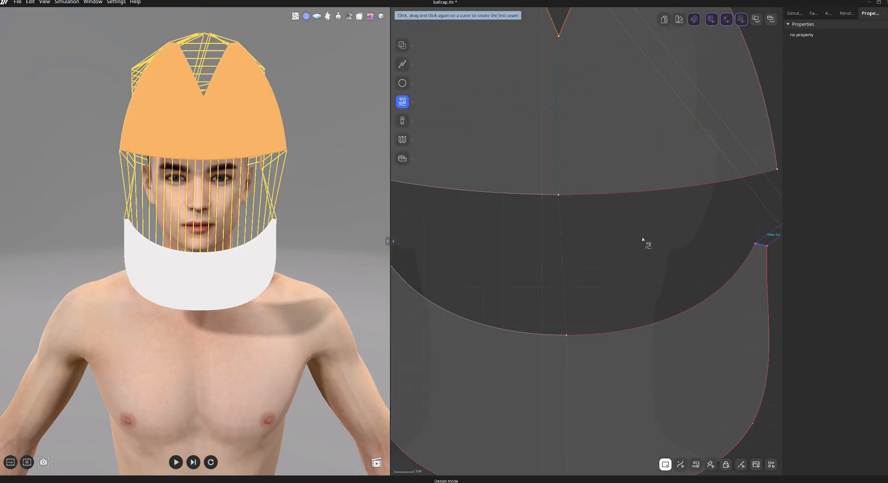
pyautogui.scroll(-3, 584, 251)
pyautogui.moveTo(554, 256); pyautogui.dragTo(624, 247, button='middle')
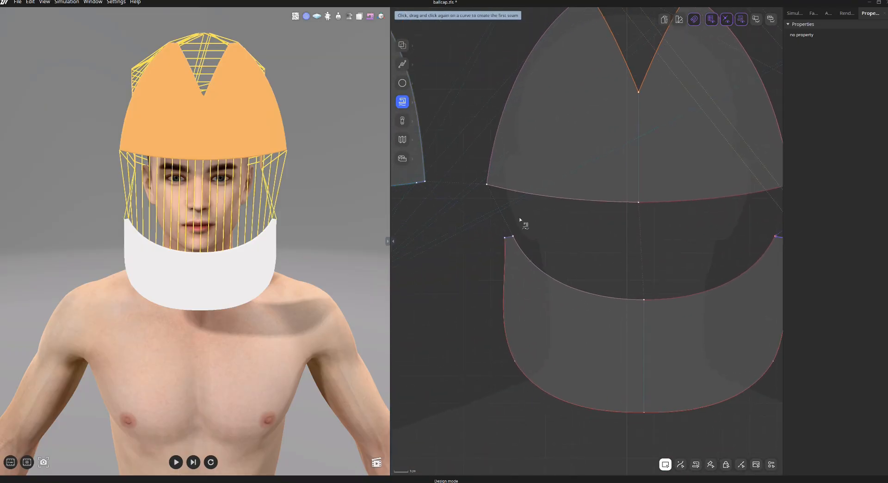
pyautogui.press('Escape')
# Reposition the visor in 3D so it sits in front of the cap crown at forehead height.
pyautogui.click(264, 264)
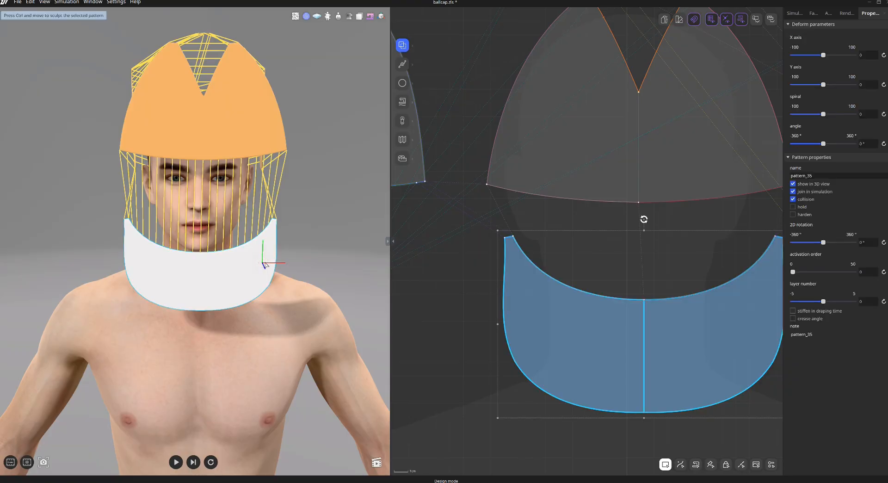
pyautogui.moveTo(263, 264); pyautogui.dragTo(48, 220, button='right')
pyautogui.moveTo(122, 193); pyautogui.dragTo(123, 207)
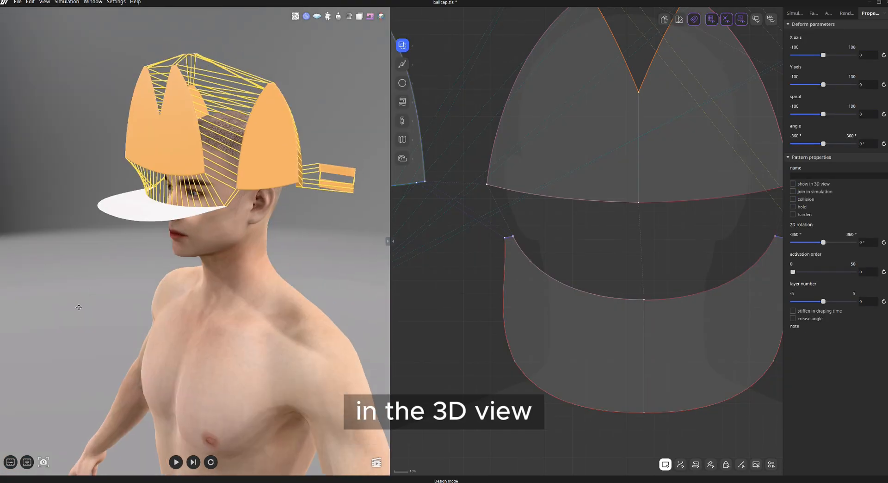
pyautogui.moveTo(78, 307); pyautogui.dragTo(44, 347, button='middle')
pyautogui.moveTo(139, 324); pyautogui.dragTo(55, 296, button='right')
pyautogui.scroll(-3, 451, 265)
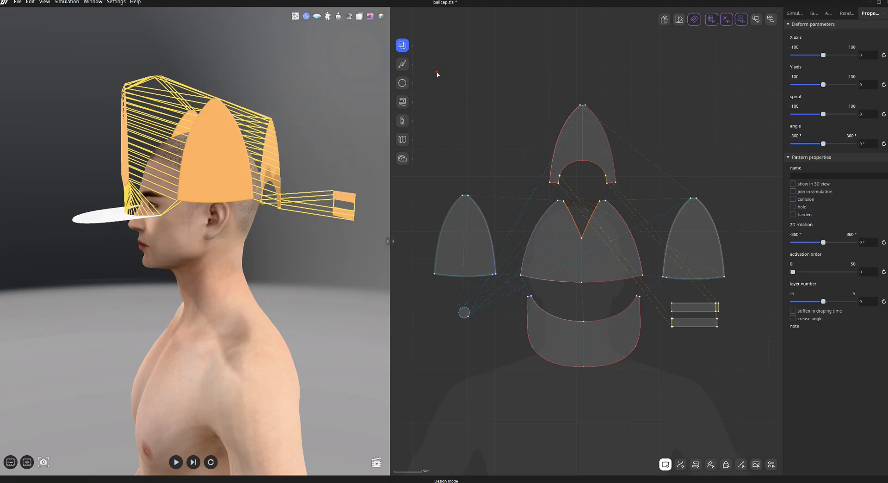
# Select the crown panels, top button and straps and hide them in the 3D view.
pyautogui.moveTo(436, 71); pyautogui.dragTo(740, 250)
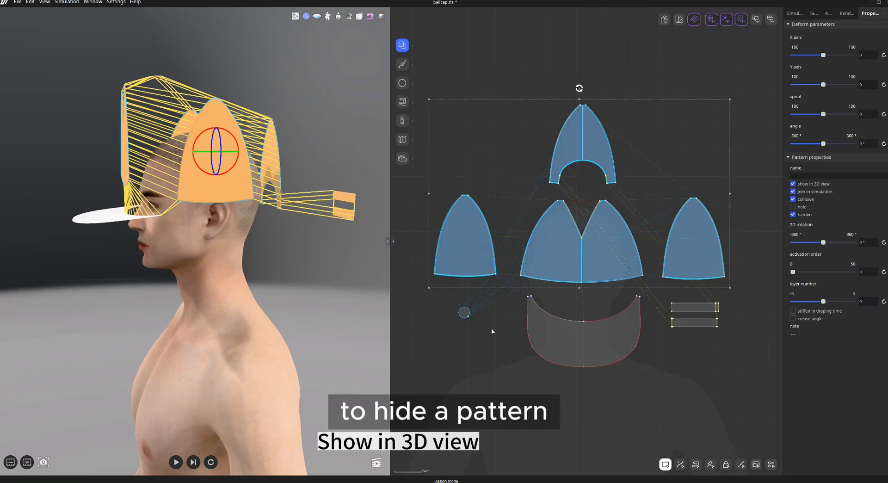
pyautogui.keyDown('shift'); pyautogui.moveTo(689, 315); pyautogui.dragTo(690, 315); pyautogui.keyUp('shift')
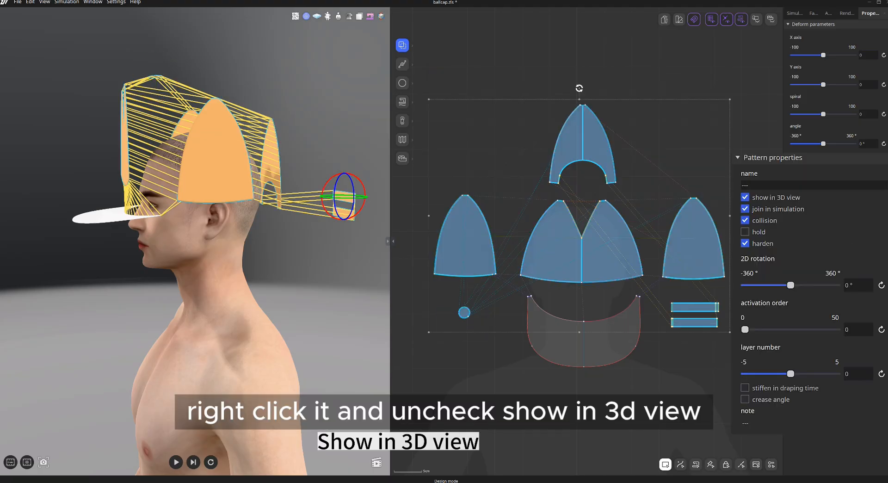
pyautogui.click(744, 198)
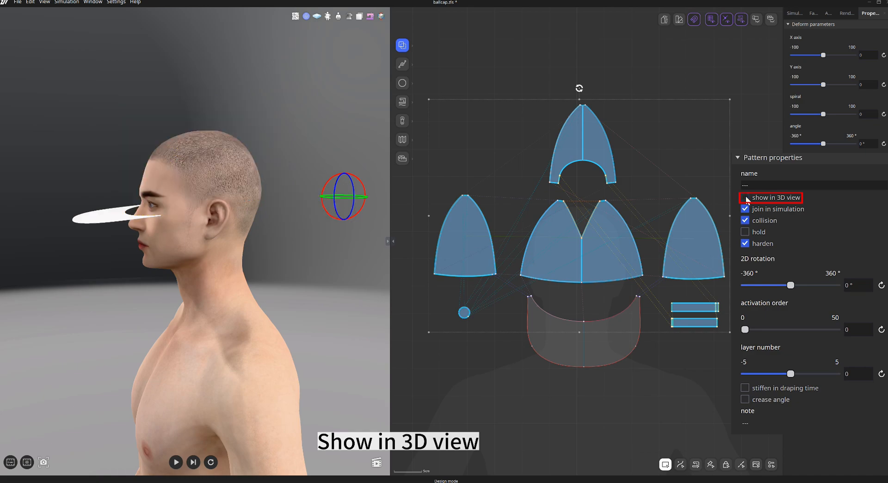
# Curve the visor with an X-axis deform value of -23 and set the visor to hold in place.
pyautogui.click(506, 361)
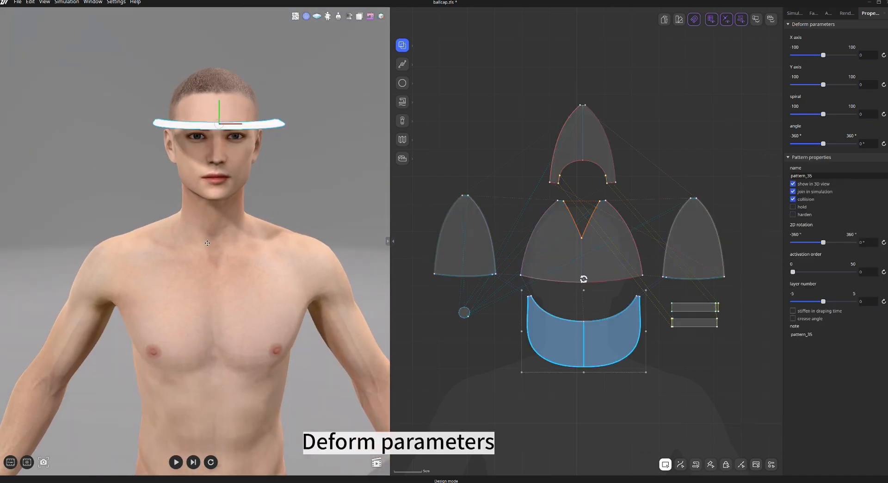
pyautogui.moveTo(207, 243); pyautogui.dragTo(194, 293, button='middle')
pyautogui.moveTo(288, 250)
pyautogui.mouseDown(button='right')
pyautogui.moveTo(282, 237)
pyautogui.moveTo(287, 250)
pyautogui.mouseUp(button='right')
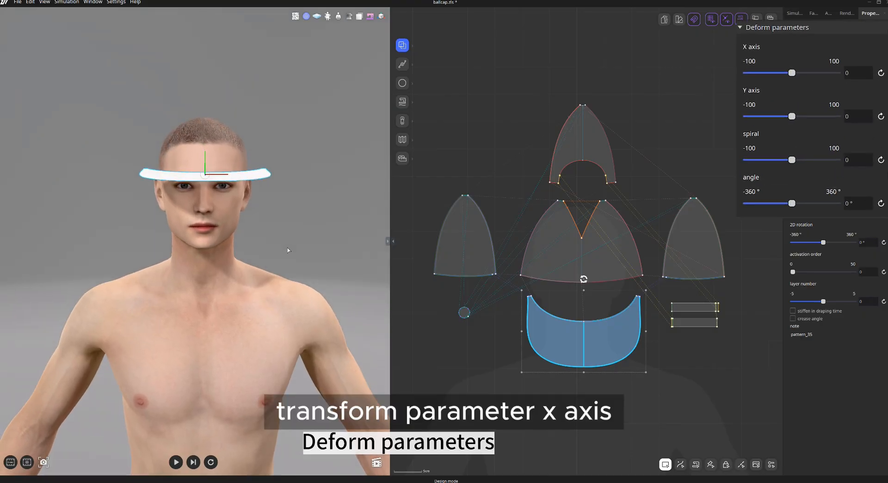
pyautogui.moveTo(790, 74); pyautogui.dragTo(781, 73)
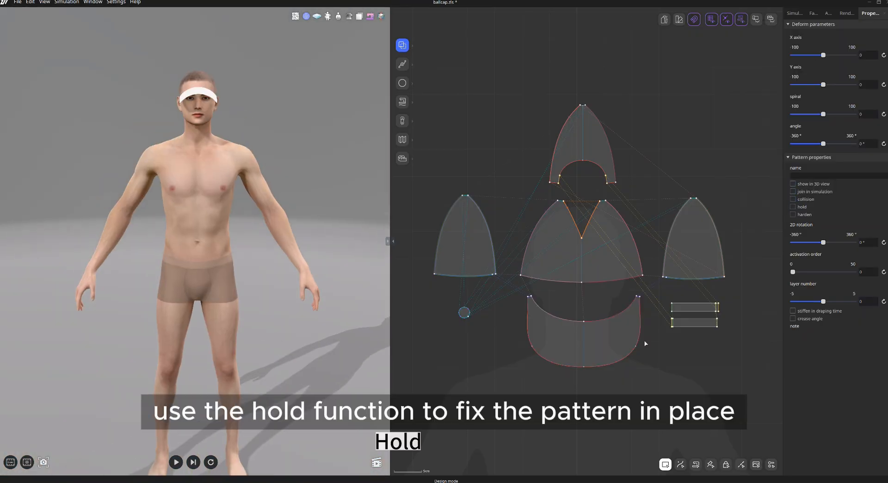
pyautogui.click(627, 333)
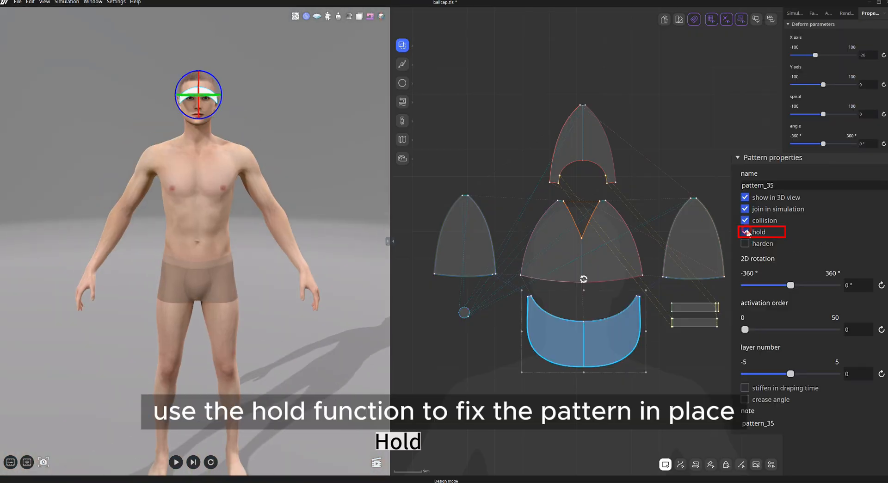
pyautogui.click(336, 171)
# Select the crown panels, top button and straps again and show them in the 3D view.
pyautogui.moveTo(431, 100); pyautogui.dragTo(730, 329)
pyautogui.scroll(5, 281, 185)
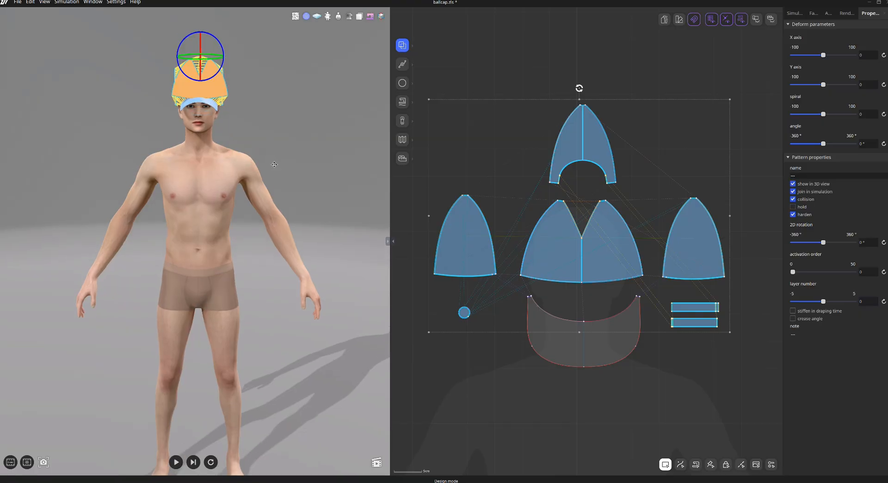
pyautogui.click(279, 211)
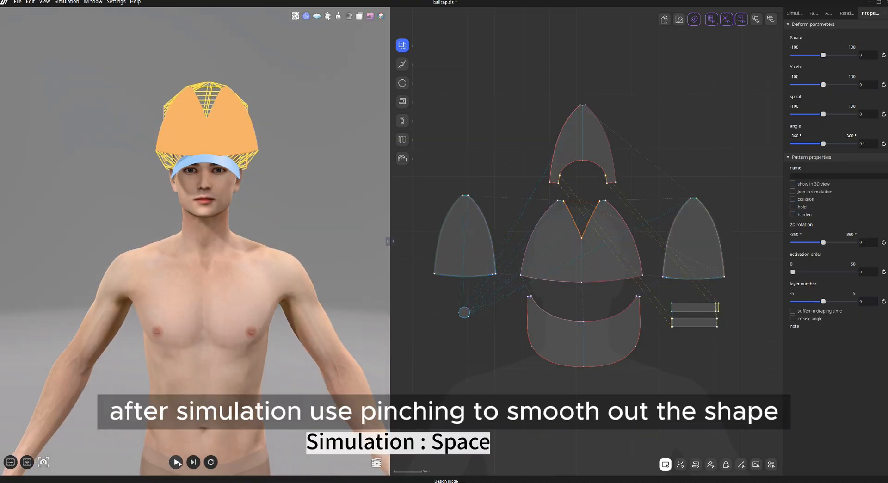
# Run the simulation and pinch the cap in 3D to smooth out its shape.
pyautogui.click(177, 462)
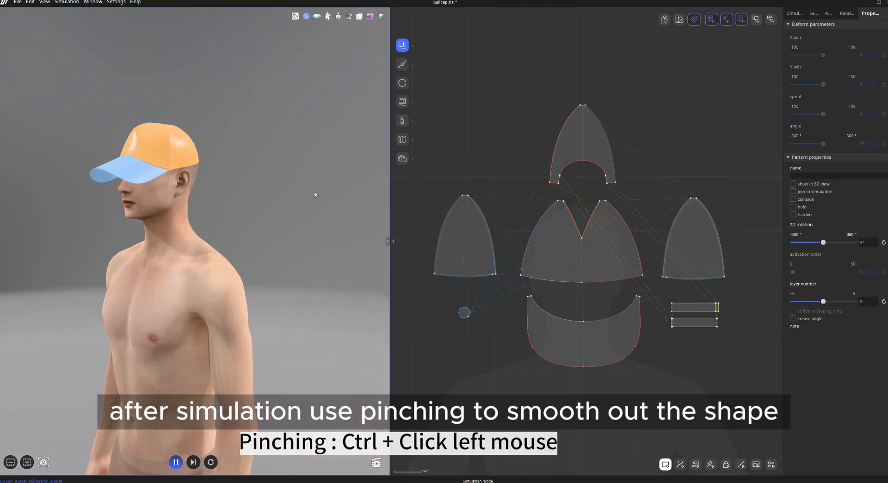
pyautogui.scroll(4, 296, 201)
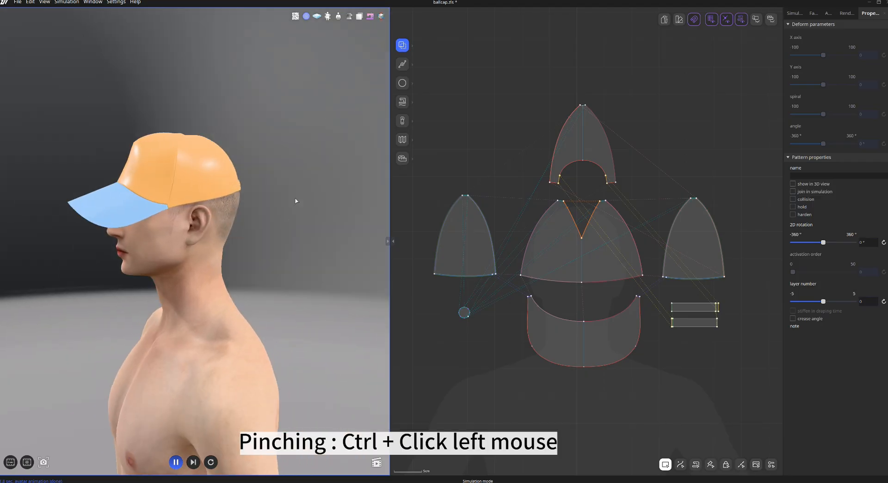
pyautogui.moveTo(296, 200); pyautogui.dragTo(255, 205, button='right')
pyautogui.keyDown('ctrl'); pyautogui.moveTo(227, 210); pyautogui.dragTo(228, 222); pyautogui.keyUp('ctrl')
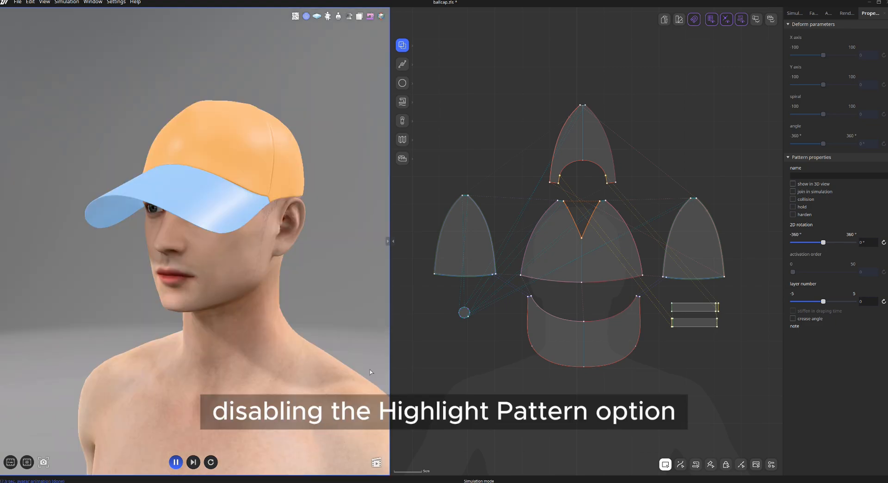
# Set the highlight pattern option to Show all to see the cap's actual fabric.
pyautogui.rightClick(237, 263)
pyautogui.moveTo(283, 276)
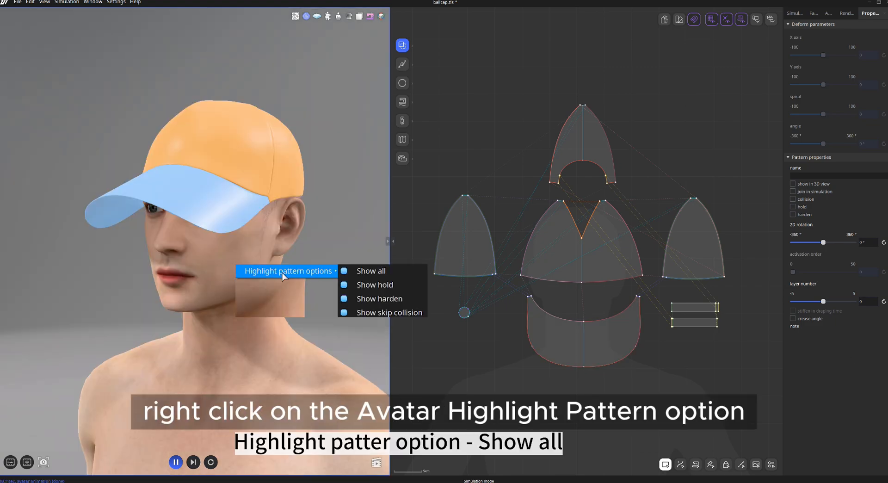
pyautogui.click(378, 271)
pyautogui.moveTo(323, 268)
pyautogui.mouseDown(button='right')
pyautogui.moveTo(275, 277)
pyautogui.moveTo(339, 268)
pyautogui.mouseUp(button='right')
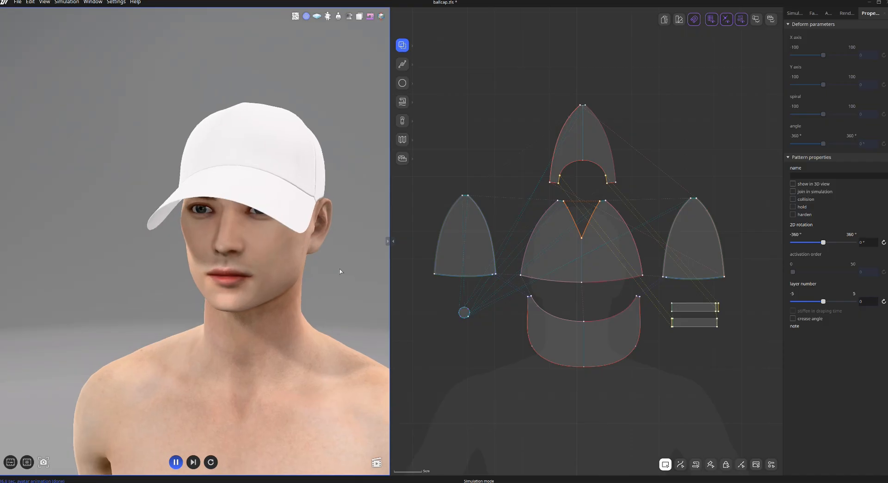
# Give the visor fabric a Double thickness type with a thickness of 3.5 mm.
pyautogui.scroll(2, 340, 269)
pyautogui.click(572, 344)
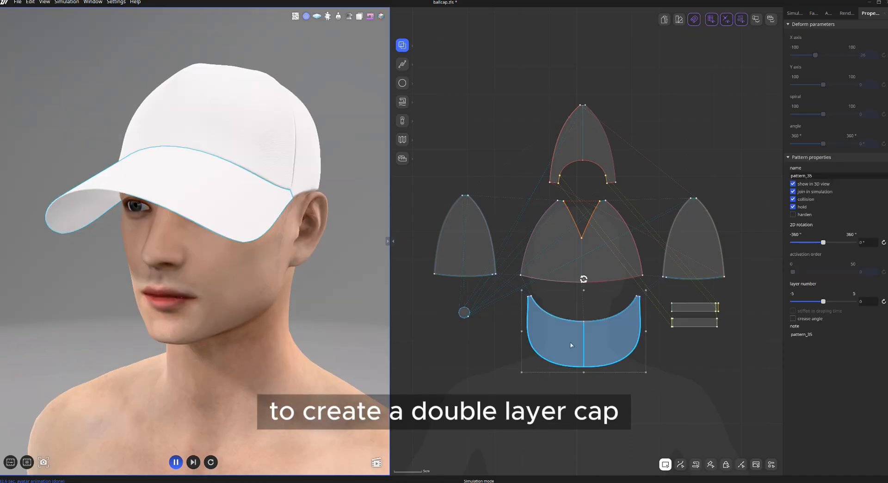
pyautogui.click(813, 13)
pyautogui.scroll(-1, 834, 359)
pyautogui.click(840, 376)
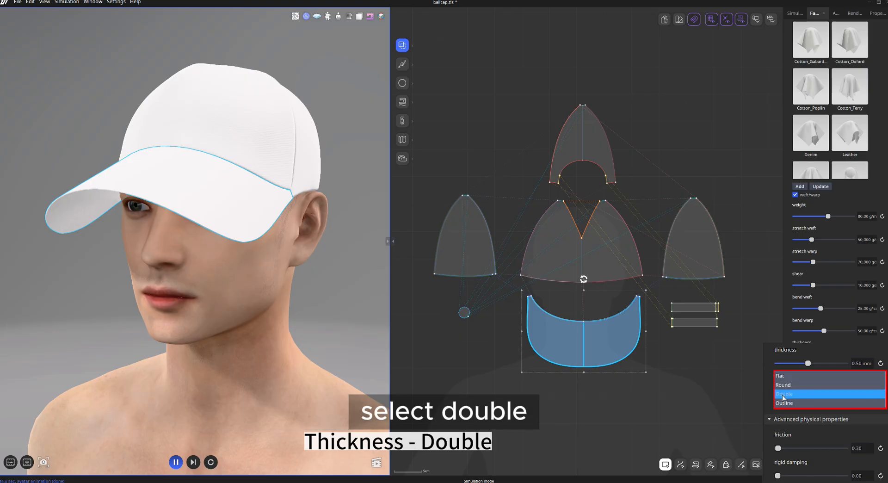
pyautogui.click(806, 394)
pyautogui.write('3.5')
pyautogui.press('Return')
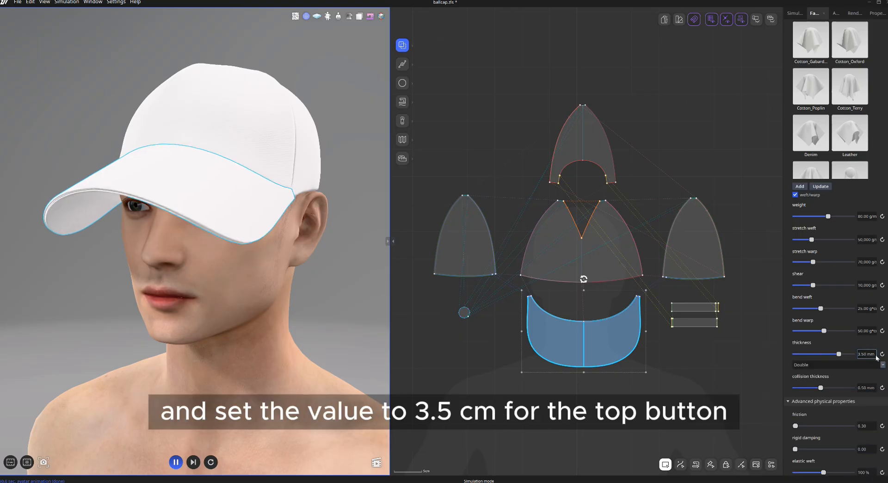
# Select the top button, pause the simulation, and change its fabric thickness type to Round with a thicker value.
pyautogui.click(429, 349)
pyautogui.moveTo(326, 321); pyautogui.dragTo(345, 321, button='right')
pyautogui.click(211, 280)
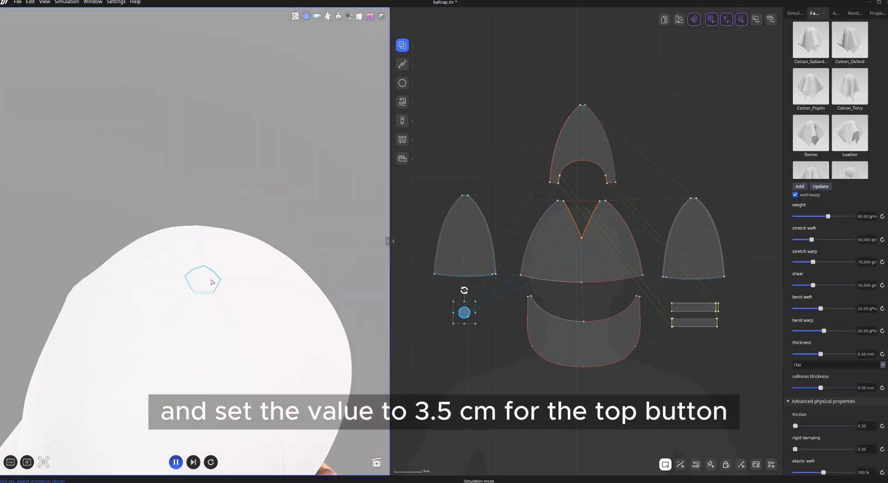
pyautogui.press('space')
pyautogui.click(882, 366)
pyautogui.click(800, 372)
pyautogui.moveTo(820, 354); pyautogui.dragTo(826, 354)
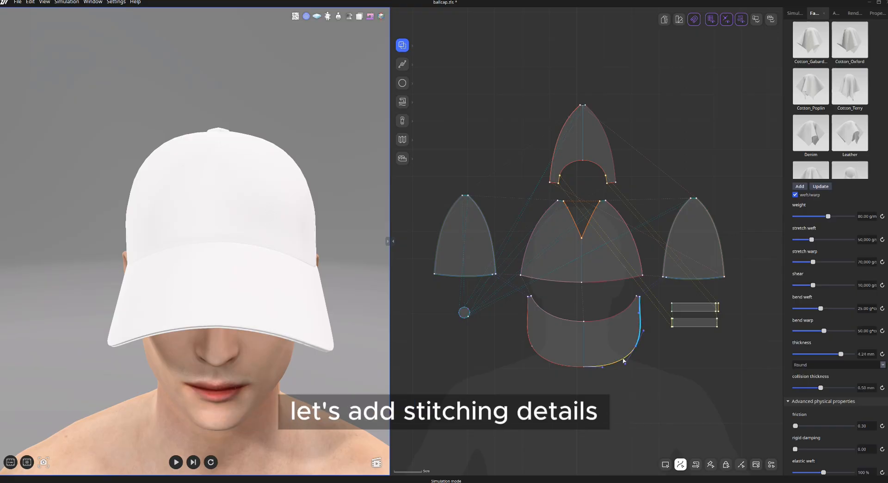
# Offset the visor's outer curve inward 0.5 cm as a stitched inner line with Extend enabled.
pyautogui.click(623, 360)
pyautogui.rightClick(622, 360)
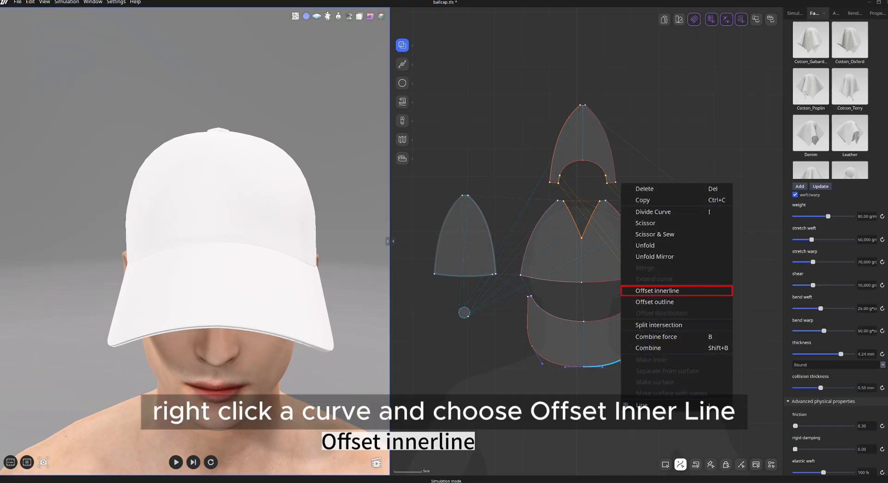
pyautogui.click(668, 290)
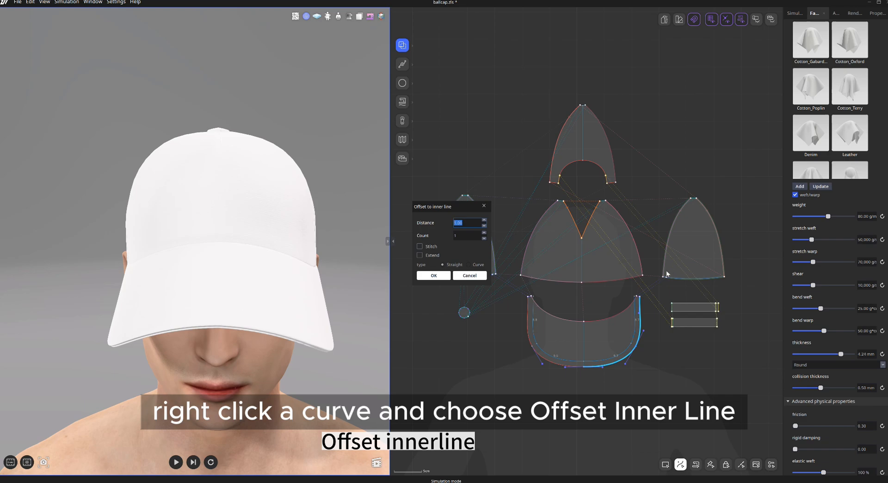
pyautogui.moveTo(466, 212); pyautogui.dragTo(572, 228)
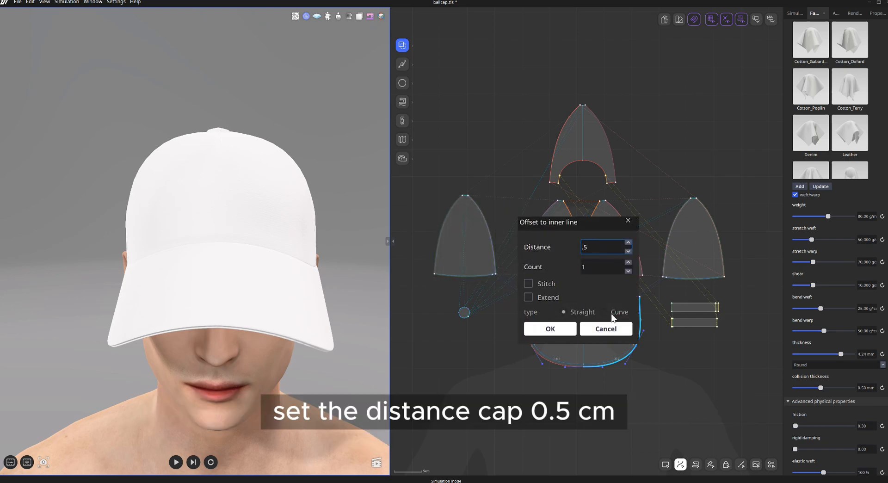
pyautogui.click(528, 297)
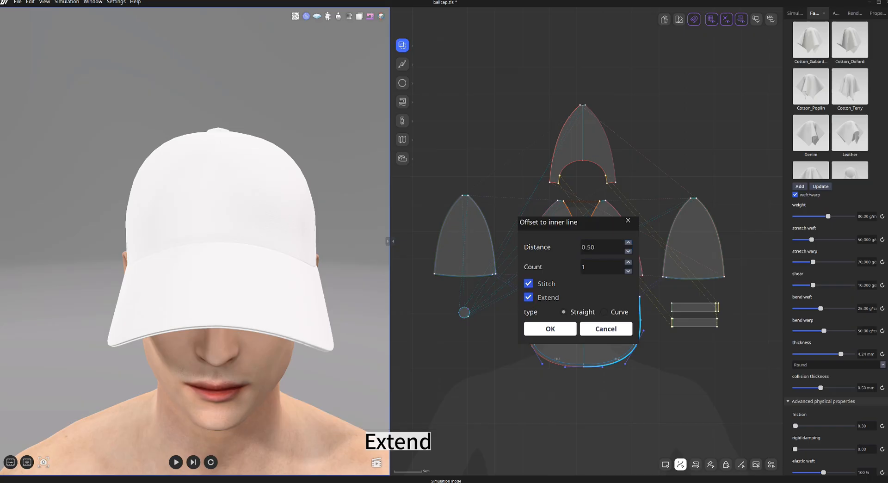
pyautogui.click(539, 329)
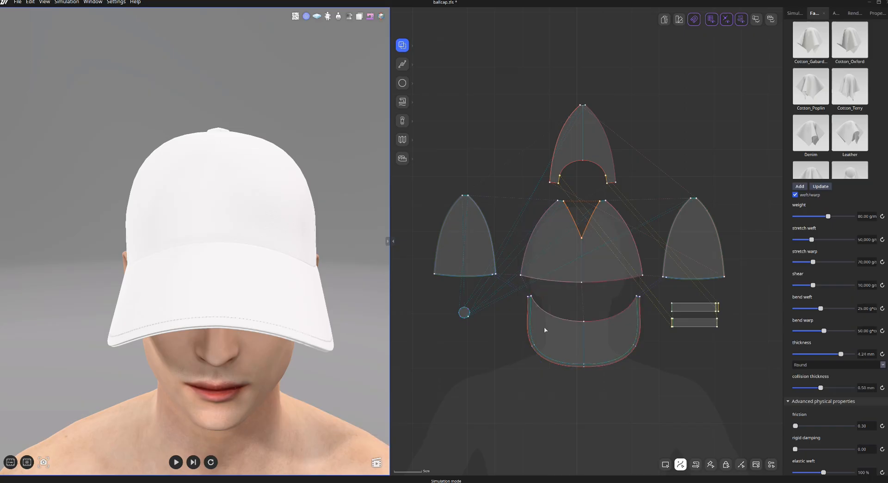
# Offset the front, side and back panel curves inward 0.2 cm as stitched inner lines.
pyautogui.moveTo(347, 373); pyautogui.dragTo(303, 373, button='right')
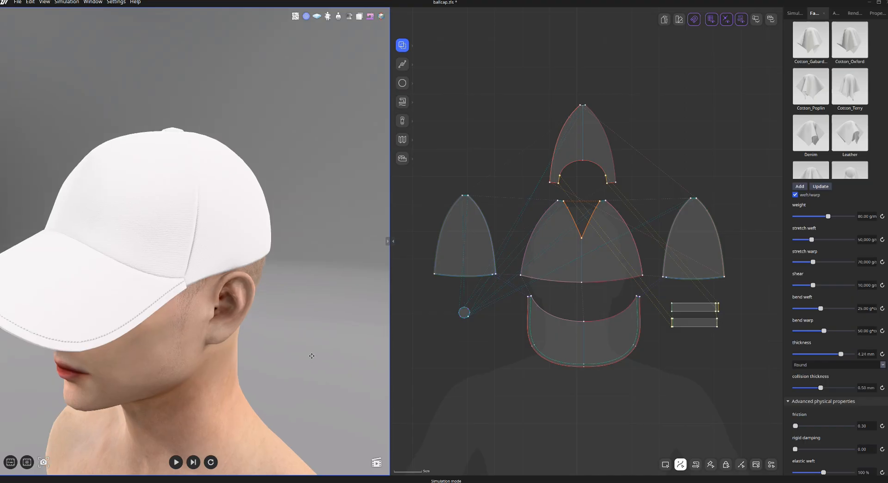
pyautogui.moveTo(310, 355); pyautogui.dragTo(337, 382, button='middle')
pyautogui.moveTo(337, 383); pyautogui.dragTo(303, 374, button='right')
pyautogui.scroll(3, 617, 308)
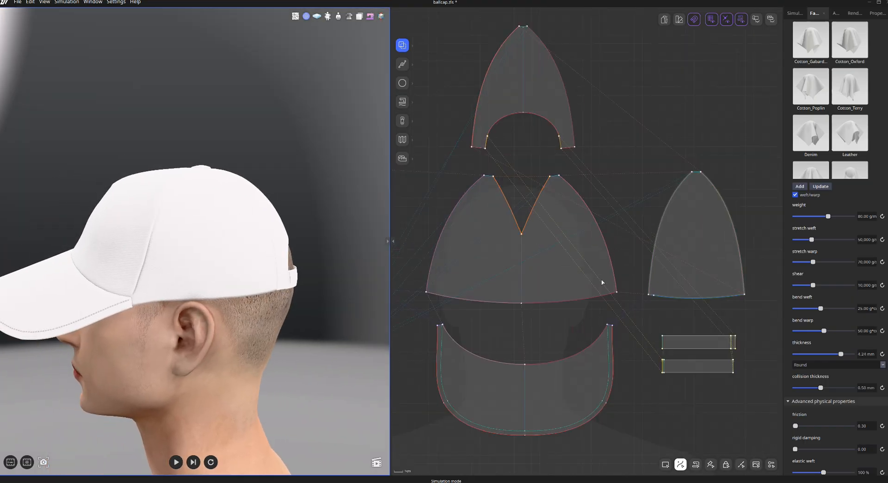
pyautogui.click(710, 194)
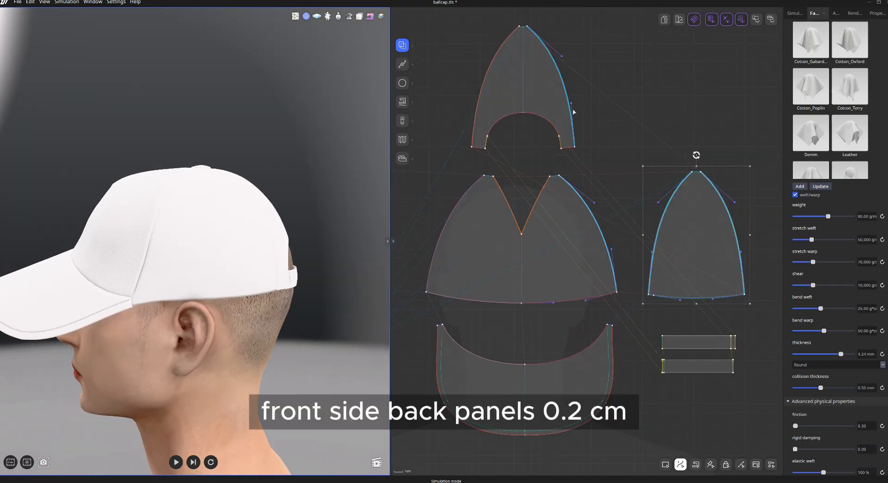
pyautogui.rightClick(548, 124)
pyautogui.click(589, 202)
pyautogui.write('2')
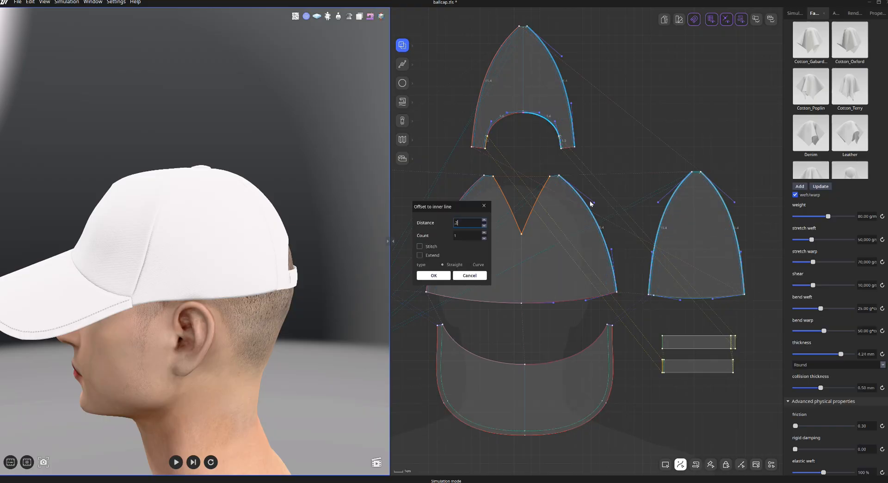
pyautogui.click(425, 248)
pyautogui.click(433, 275)
pyautogui.press('2')
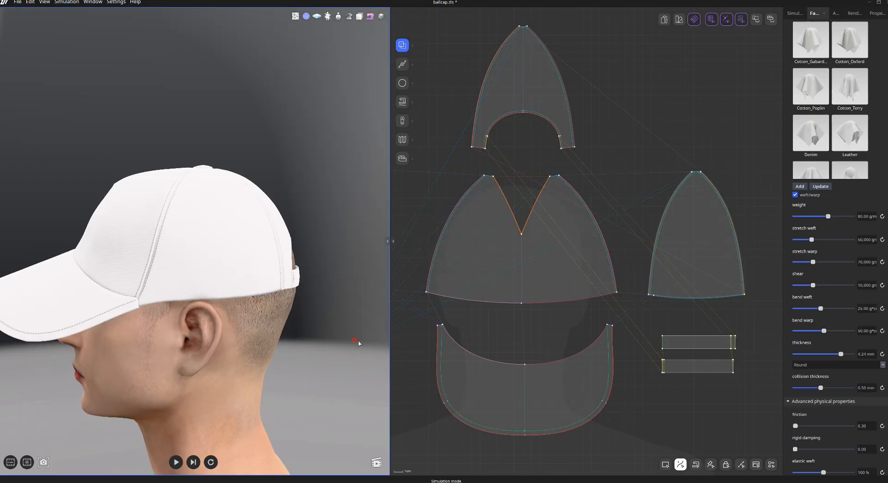
# Offset the strap's edges inward 0.2 cm as stitched inner lines.
pyautogui.moveTo(421, 365); pyautogui.dragTo(206, 369, button='right')
pyautogui.moveTo(185, 387); pyautogui.dragTo(245, 385, button='right')
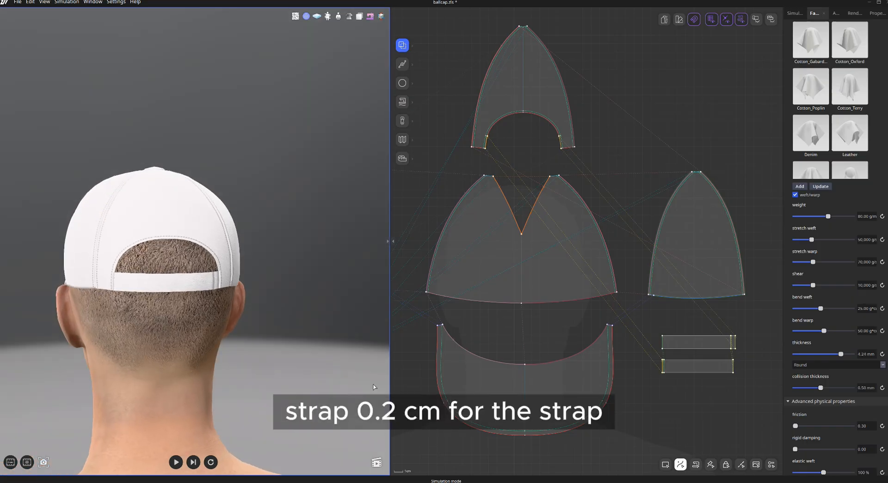
pyautogui.scroll(2, 722, 365)
pyautogui.moveTo(721, 365); pyautogui.dragTo(669, 324, button='middle')
pyautogui.press('1')
pyautogui.press('2')
pyautogui.moveTo(667, 317); pyautogui.dragTo(695, 342)
pyautogui.rightClick(690, 337)
pyautogui.click(760, 250)
pyautogui.write('0.2')
pyautogui.click(420, 247)
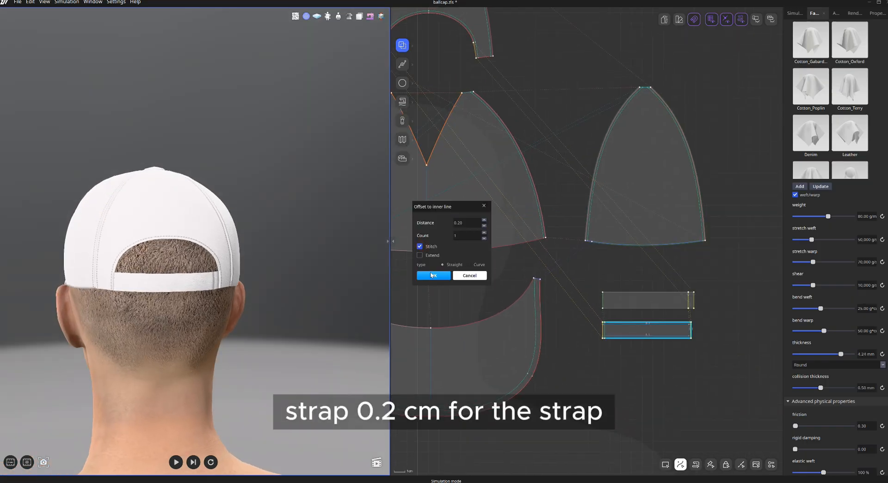
pyautogui.click(434, 275)
# Set both straps' fabric thickness type to Round with a thickness of 1.5 mm.
pyautogui.moveTo(348, 354); pyautogui.dragTo(355, 347, button='middle')
pyautogui.press('1')
pyautogui.moveTo(735, 393); pyautogui.dragTo(664, 297)
pyautogui.click(813, 12)
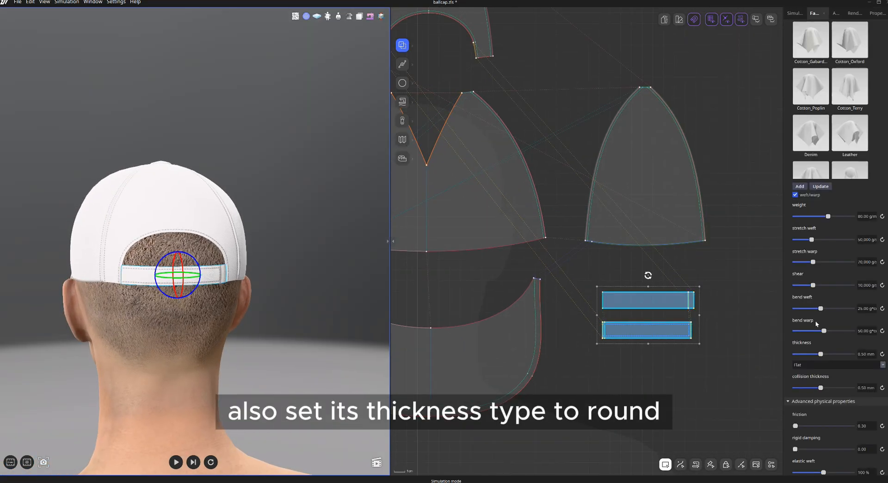
pyautogui.click(837, 365)
pyautogui.click(814, 375)
pyautogui.doubleClick(863, 354)
pyautogui.press('Return')
pyautogui.click(327, 341)
pyautogui.moveTo(327, 342); pyautogui.dragTo(334, 341, button='right')
pyautogui.scroll(-3, 301, 348)
pyautogui.moveTo(277, 350); pyautogui.dragTo(333, 354, button='right')
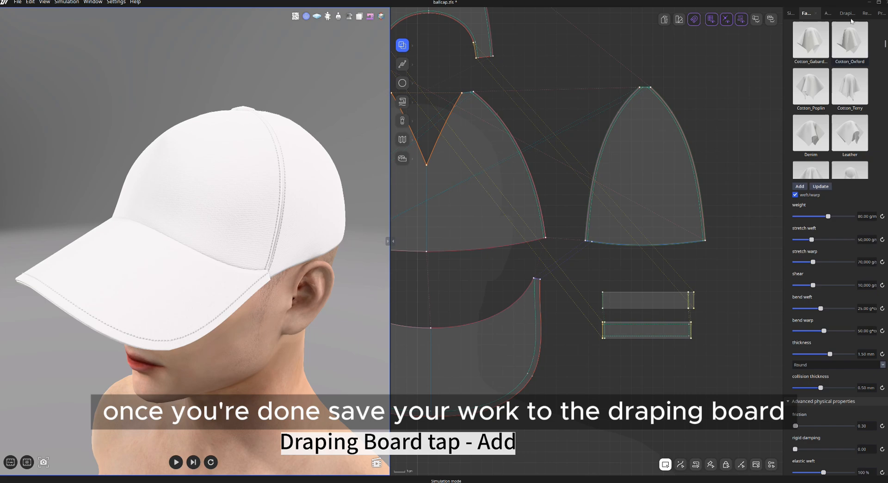
# Add the current draping to the Draping Board and rename the new item ballcap.
pyautogui.click(849, 14)
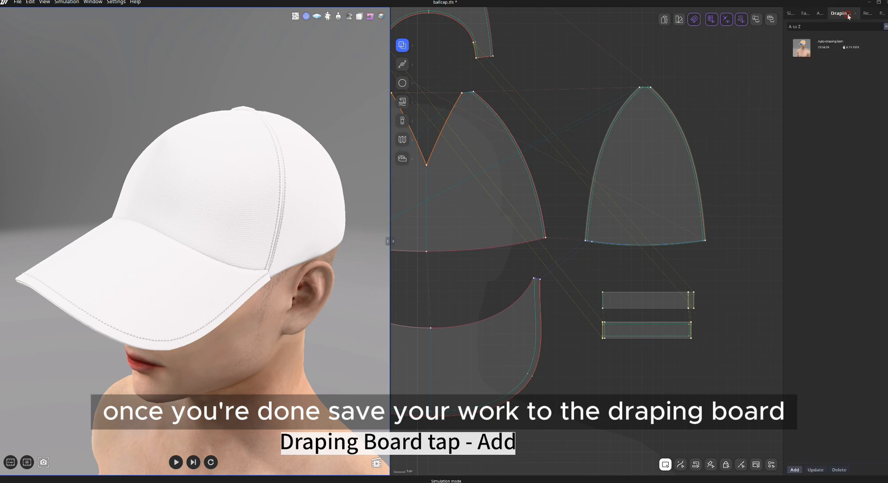
pyautogui.click(799, 467)
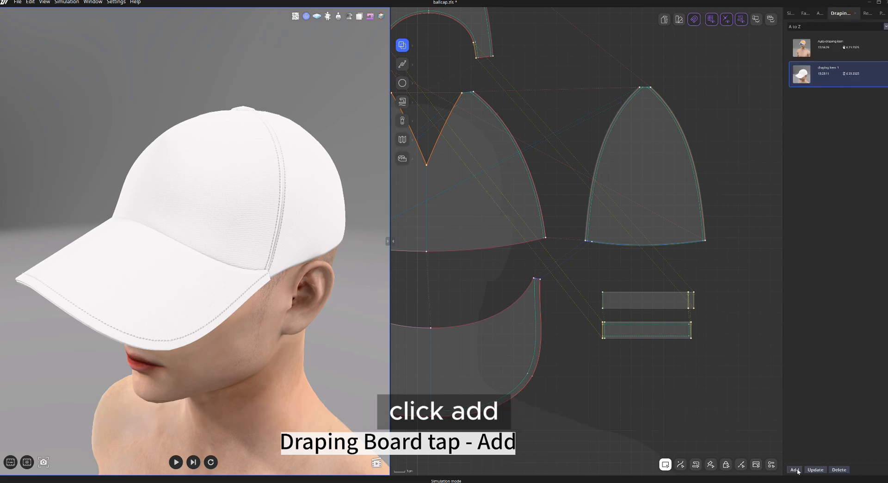
pyautogui.rightClick(833, 71)
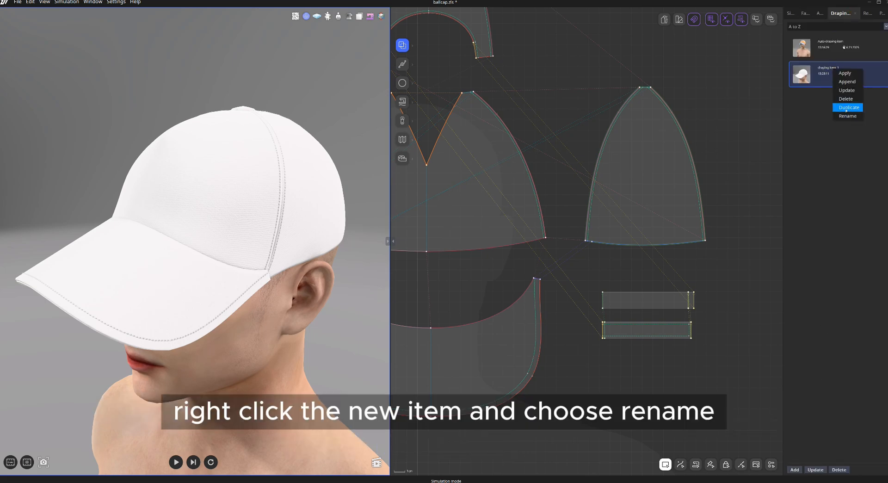
pyautogui.click(846, 117)
pyautogui.write('b')
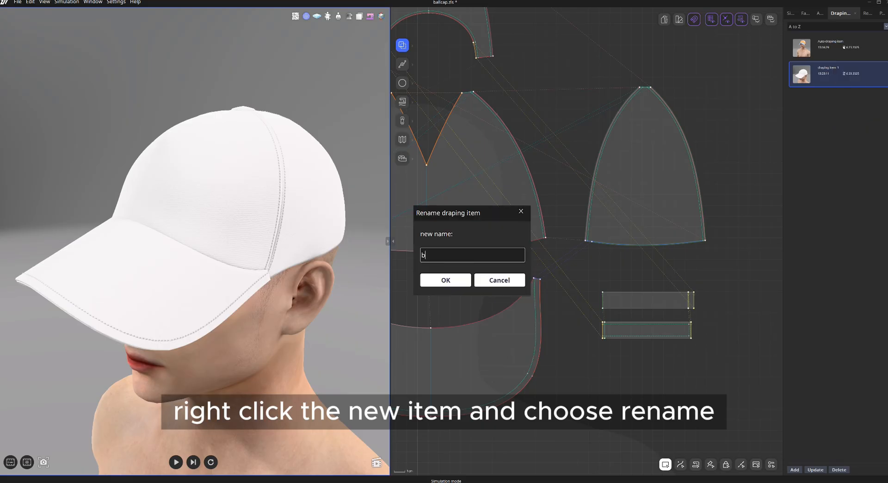
pyautogui.press('BackSpace')
pyautogui.press('BackSpace')
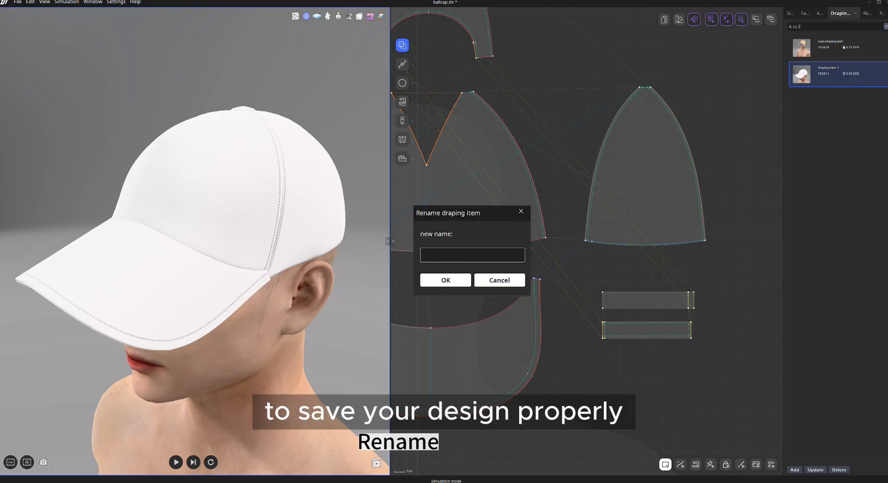
pyautogui.write('ll')
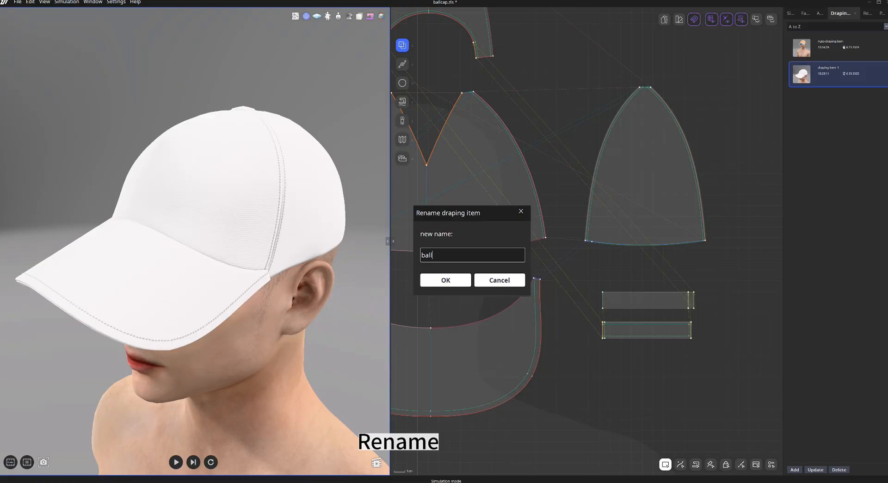
pyautogui.write('cap')
pyautogui.press('Return')
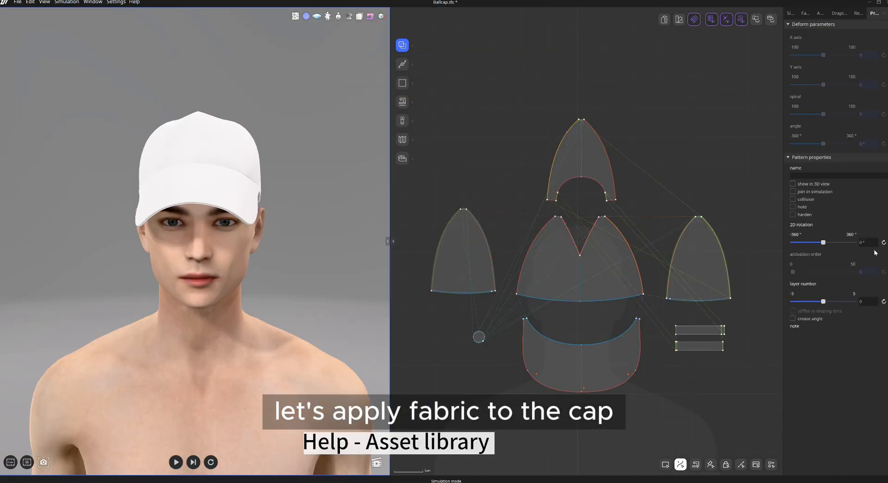
# Open the Asset Library website and browse its free fabrics.
pyautogui.click(135, 2)
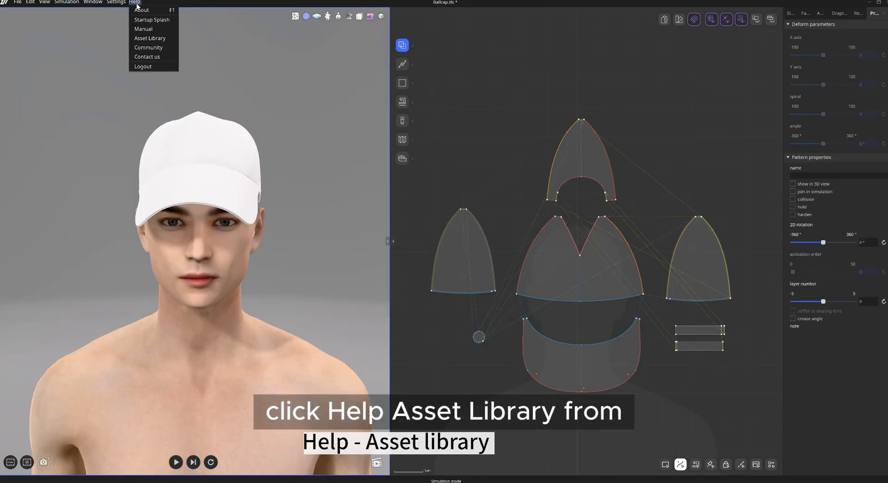
pyautogui.click(179, 53)
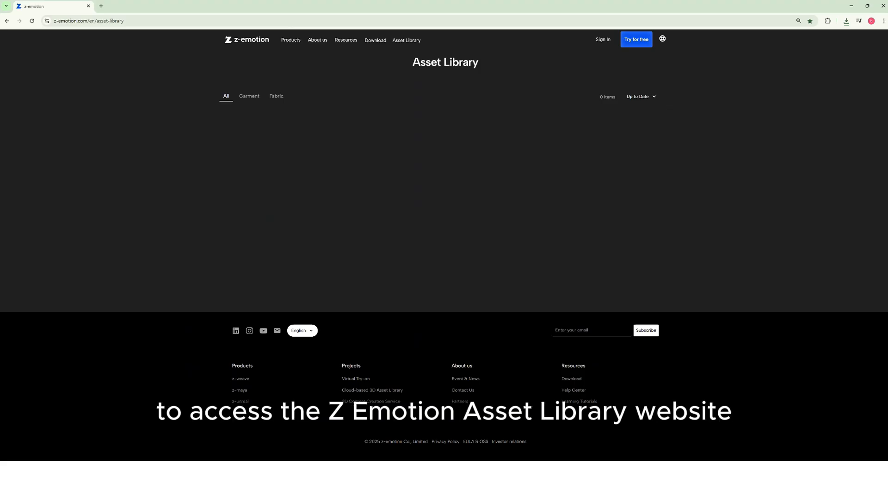
pyautogui.scroll(-15, 818, 283)
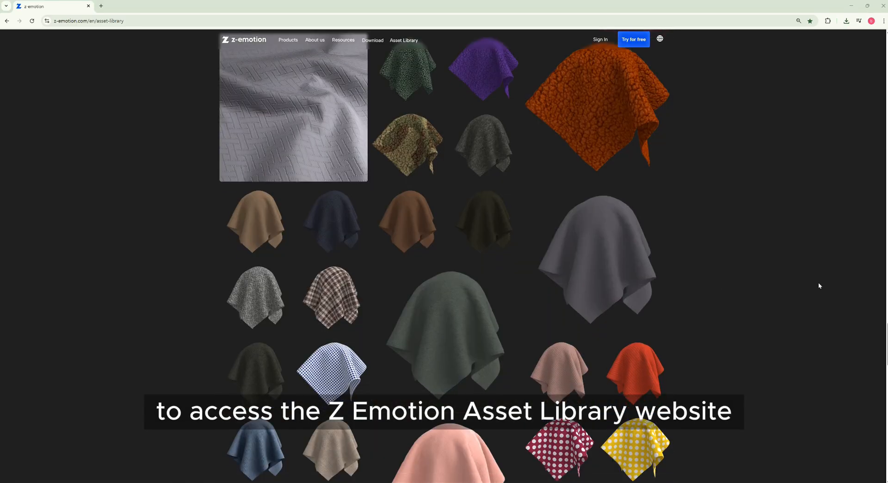
pyautogui.scroll(-4, 818, 283)
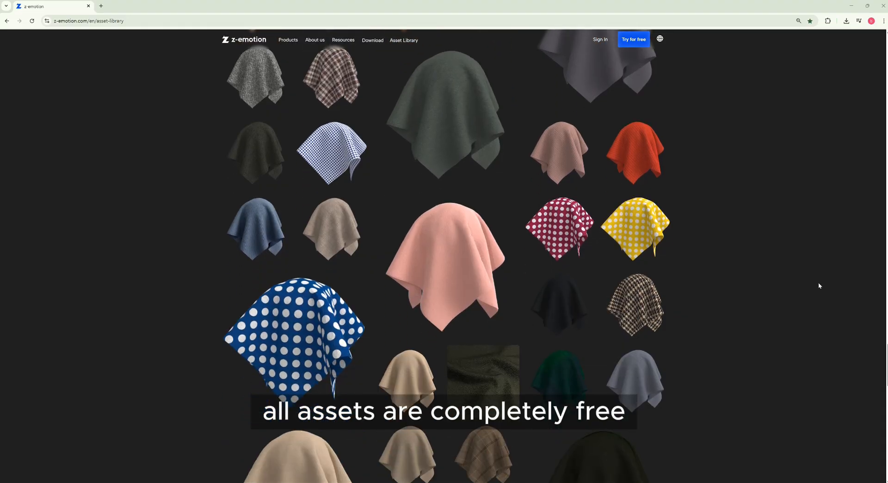
pyautogui.scroll(-1, 819, 285)
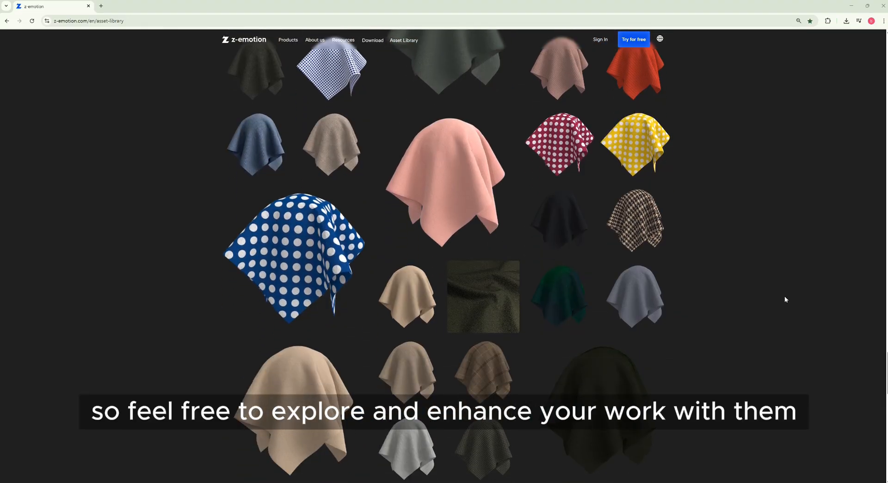
pyautogui.click(363, 285)
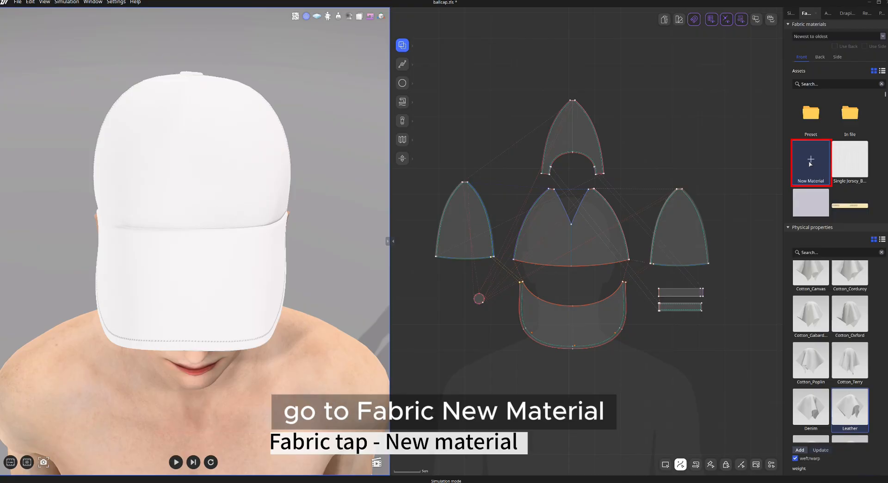
# Select all cap patterns and apply the blue polka-dot WV-00154 fabric material to them.
pyautogui.click(156, 56)
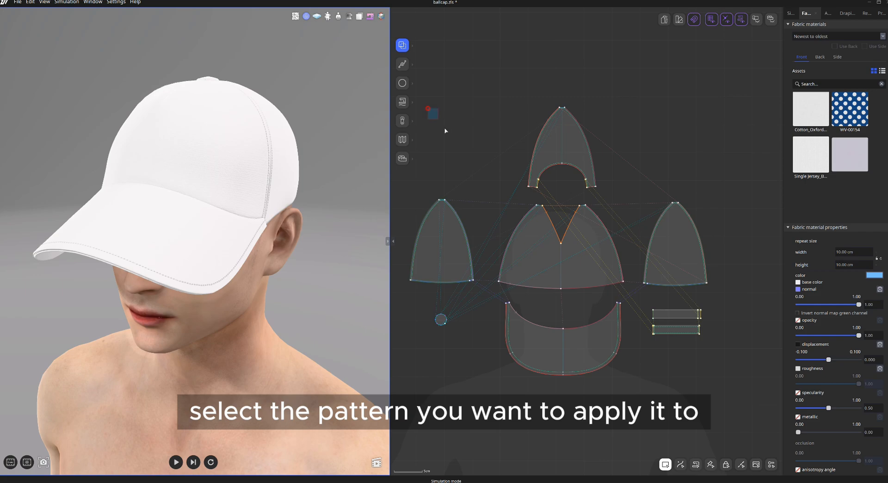
pyautogui.moveTo(445, 131); pyautogui.dragTo(715, 268)
pyautogui.moveTo(731, 394); pyautogui.dragTo(500, 298)
pyautogui.doubleClick(850, 109)
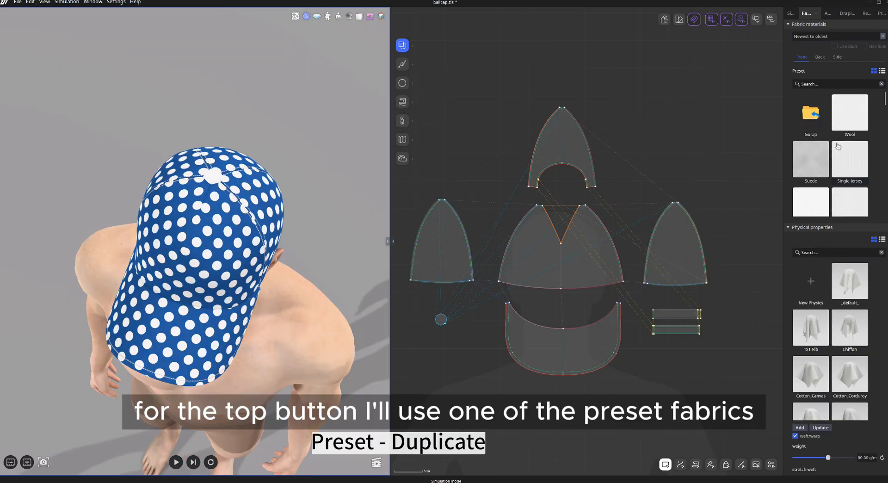
# Duplicate the Cotton_Oxford preset fabric into the assets.
pyautogui.scroll(-3, 844, 148)
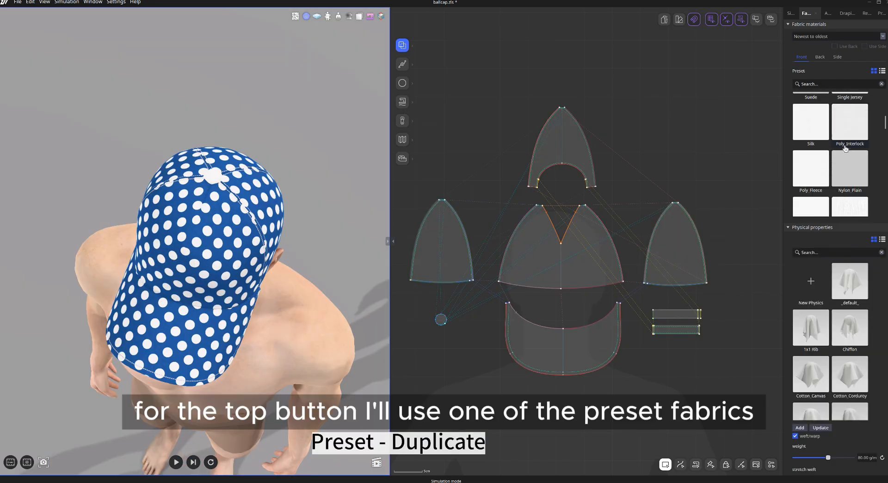
pyautogui.scroll(-5, 845, 148)
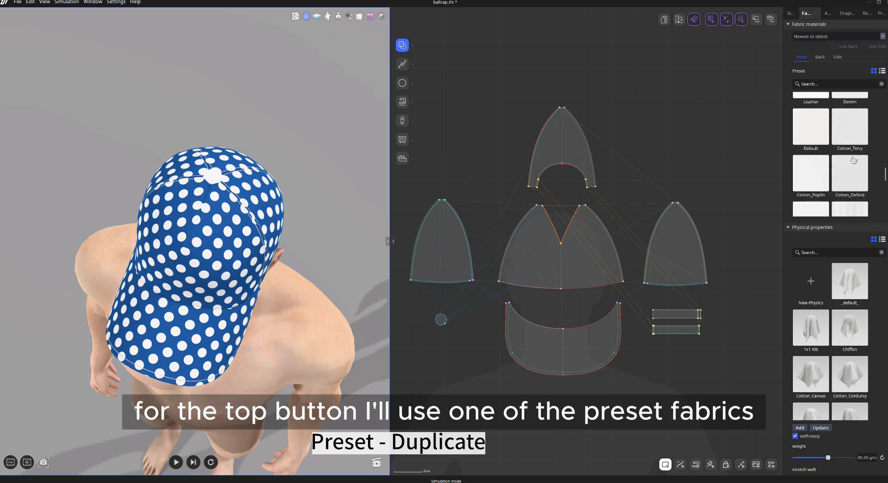
pyautogui.rightClick(844, 166)
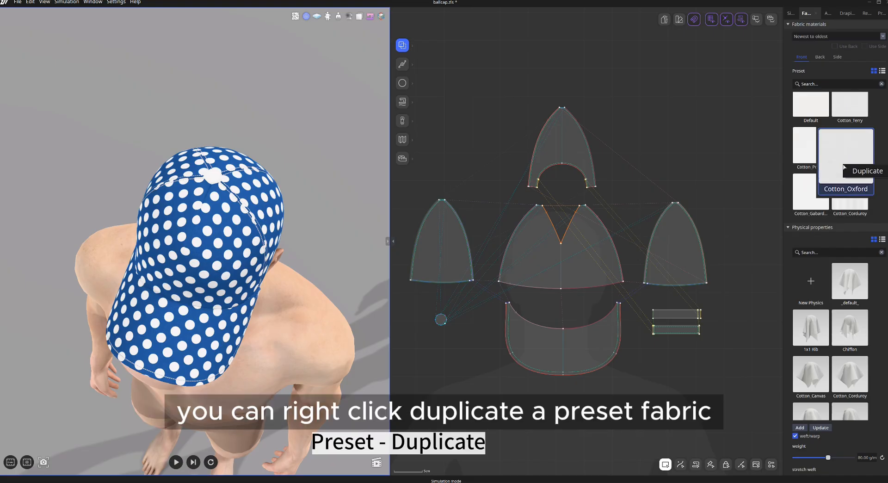
pyautogui.click(865, 171)
# Apply the Cotton_Oxford copy to the top button and set its color by picking the cap's blue.
pyautogui.click(441, 319)
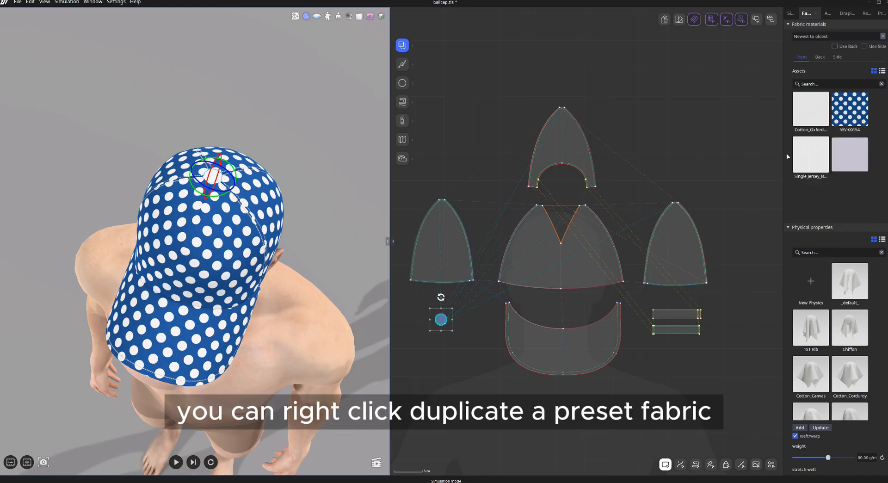
pyautogui.click(815, 116)
pyautogui.click(874, 274)
pyautogui.moveTo(467, 227)
pyautogui.mouseDown()
pyautogui.moveTo(503, 198)
pyautogui.moveTo(451, 227)
pyautogui.mouseUp()
pyautogui.click(395, 251)
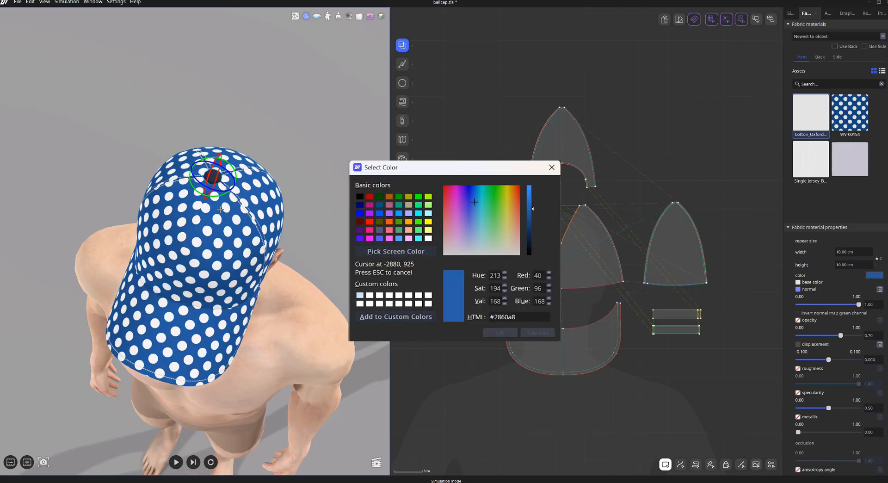
pyautogui.click(220, 209)
pyautogui.click(499, 333)
pyautogui.click(477, 326)
# Select all stitches and set their color by picking the cap's blue from the 3D view.
pyautogui.moveTo(358, 350); pyautogui.dragTo(343, 295, button='right')
pyautogui.scroll(2, 343, 296)
pyautogui.click(741, 466)
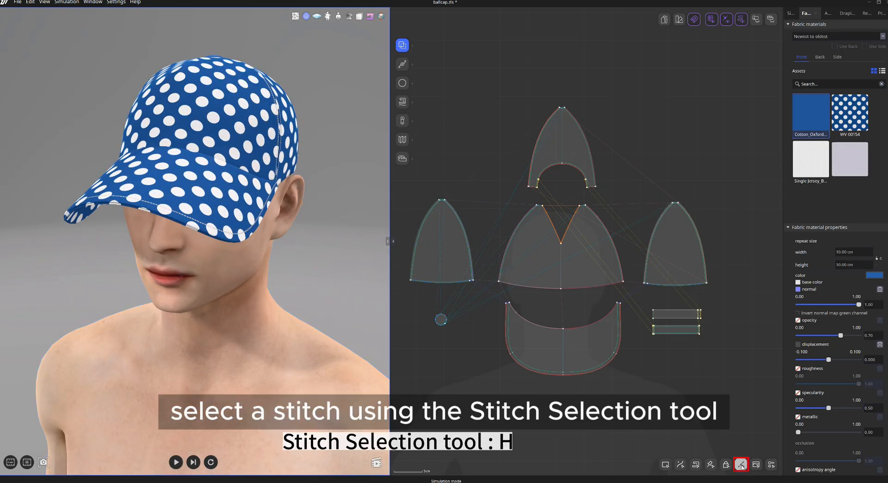
pyautogui.moveTo(742, 421); pyautogui.dragTo(409, 109)
pyautogui.click(879, 13)
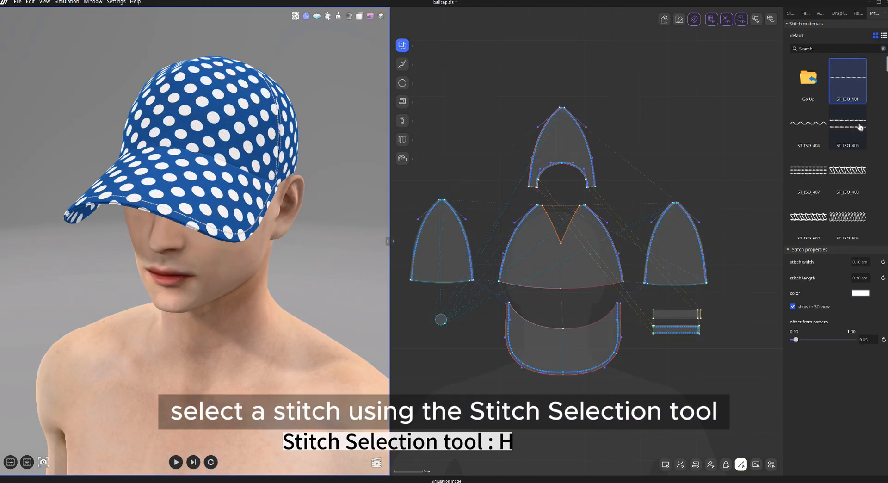
pyautogui.click(861, 292)
pyautogui.click(404, 237)
pyautogui.click(199, 188)
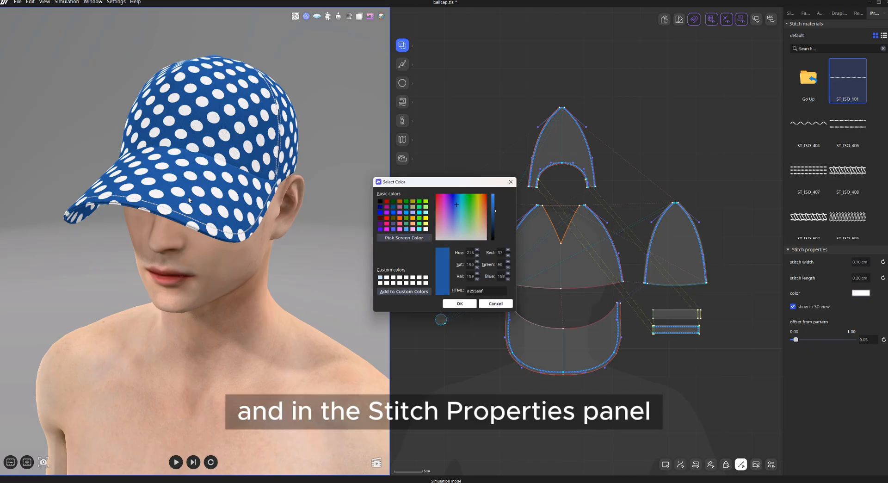
pyautogui.click(459, 304)
# Add the current cap look to the draping board and rename the new item ballcap_blue.
pyautogui.moveTo(369, 306); pyautogui.dragTo(346, 298, button='right')
pyautogui.click(837, 13)
pyautogui.click(794, 469)
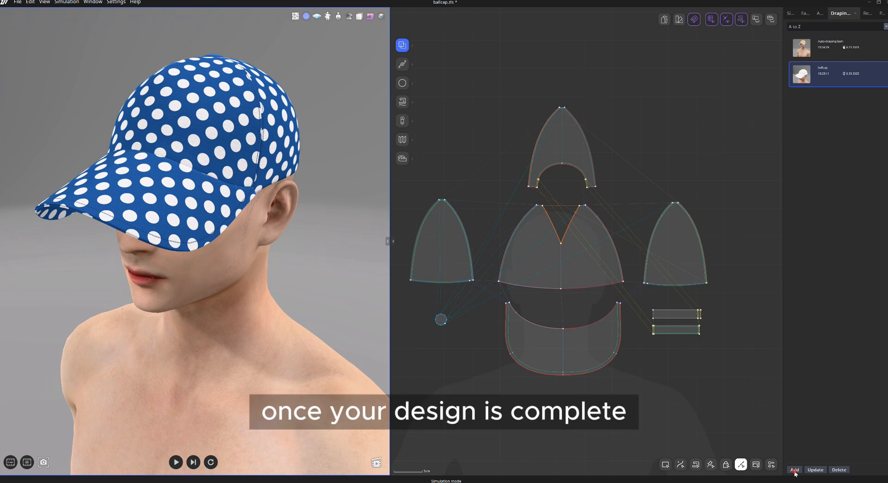
pyautogui.rightClick(840, 96)
pyautogui.click(852, 142)
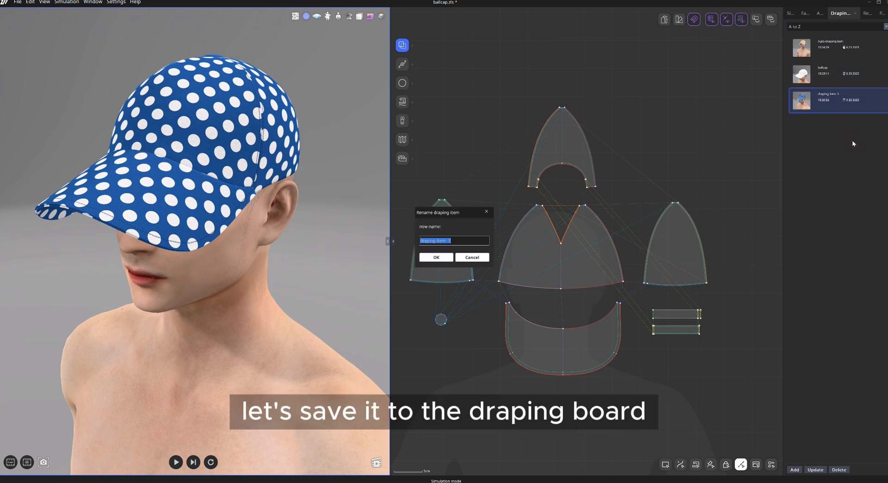
pyautogui.write('ballcap_b')
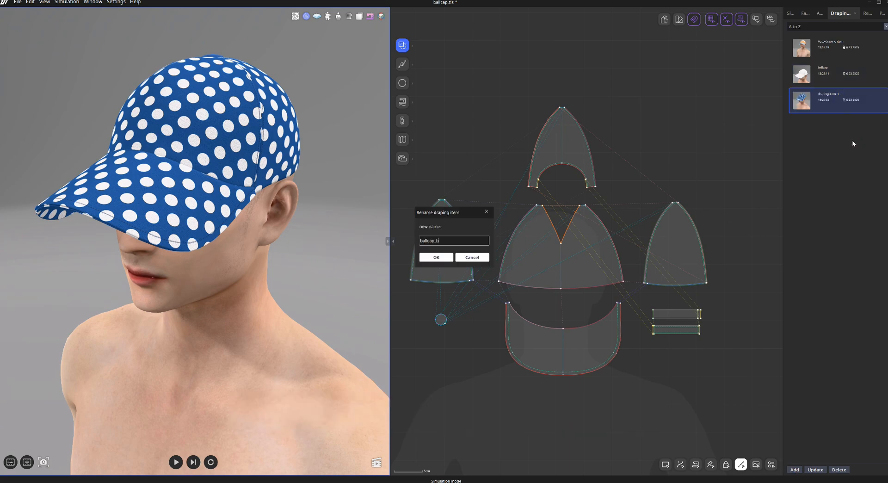
pyautogui.write('lue')
pyautogui.press('Return')
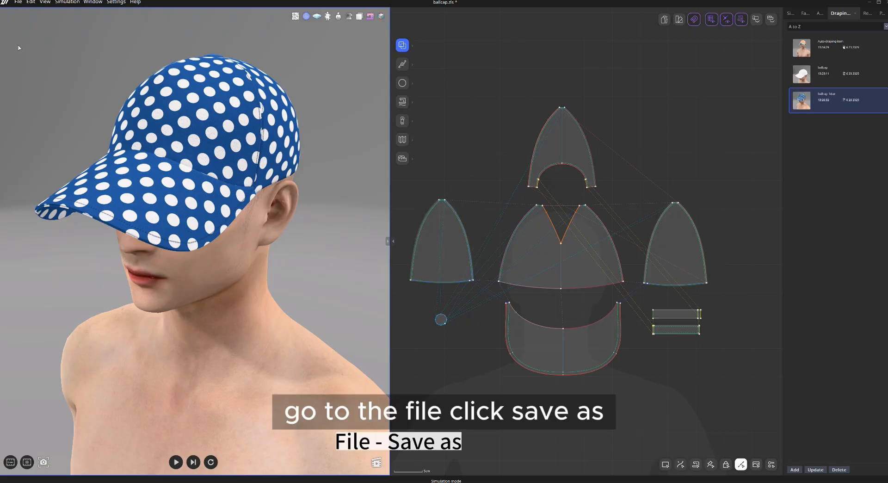
# Save the project as ballcap.
pyautogui.click(19, 2)
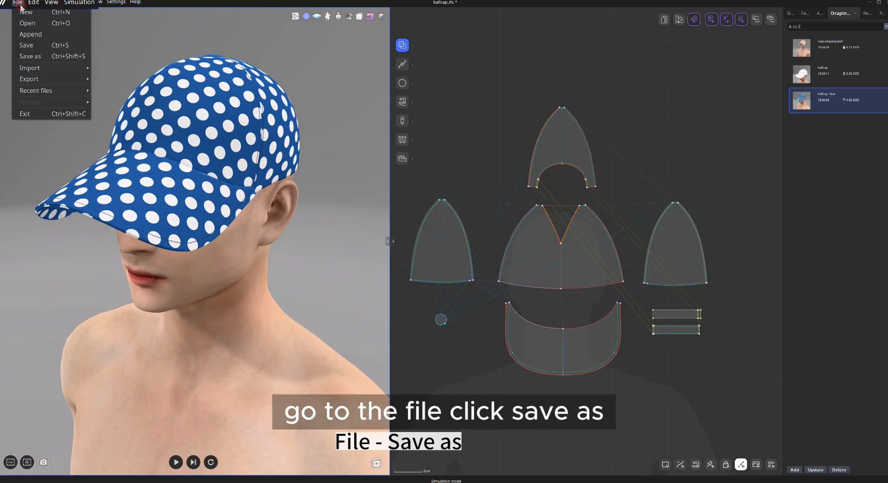
pyautogui.click(29, 47)
pyautogui.write('ballcap')
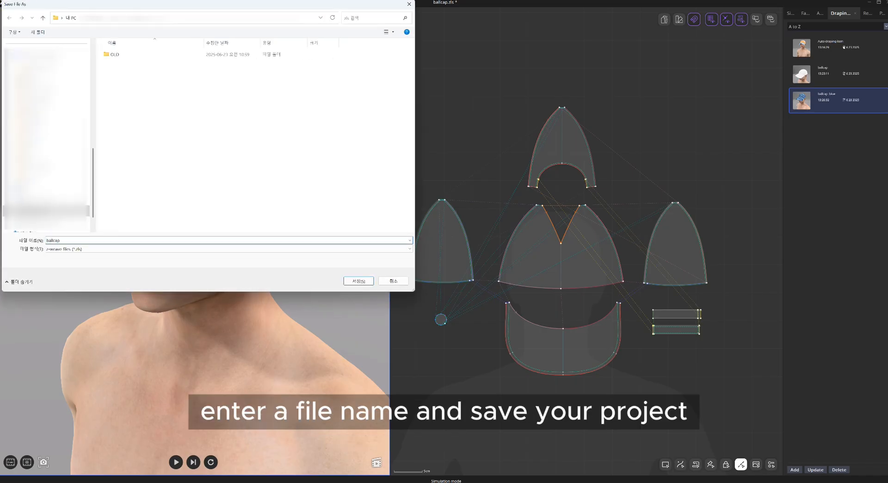
pyautogui.press('Return')
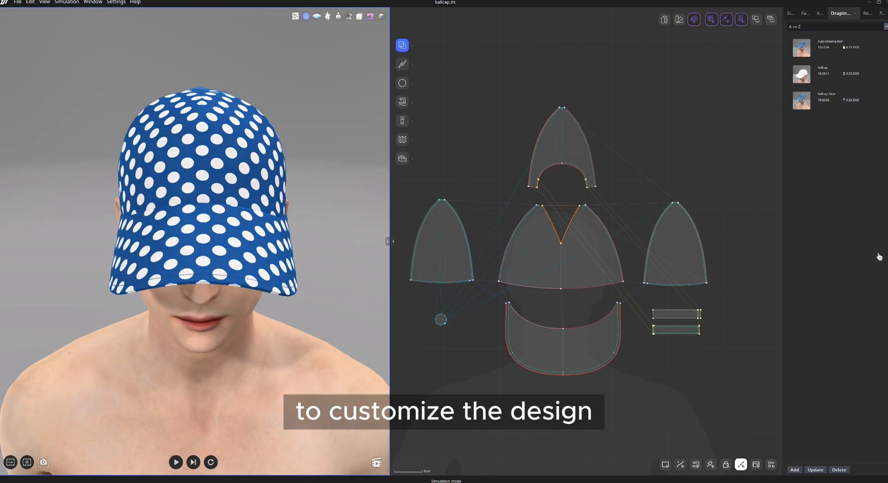
# Duplicate the WV-00154 polka-dot fabric and apply the copy to all cap patterns.
pyautogui.click(805, 13)
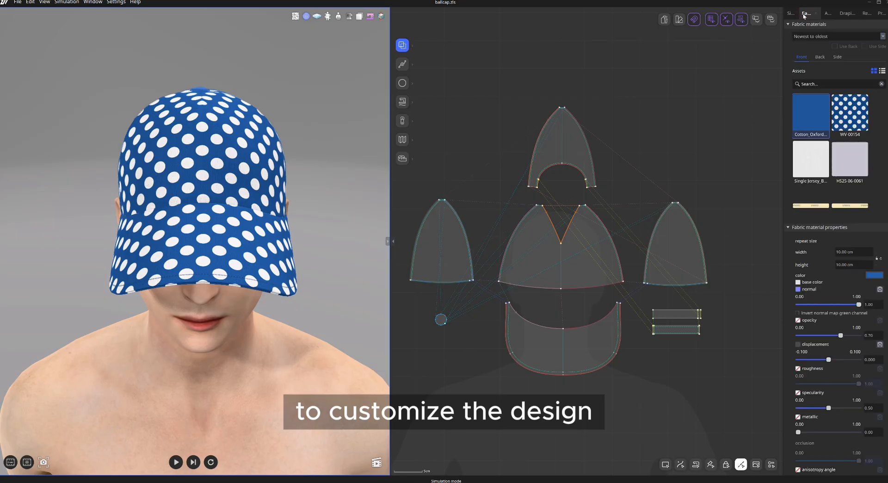
pyautogui.rightClick(846, 120)
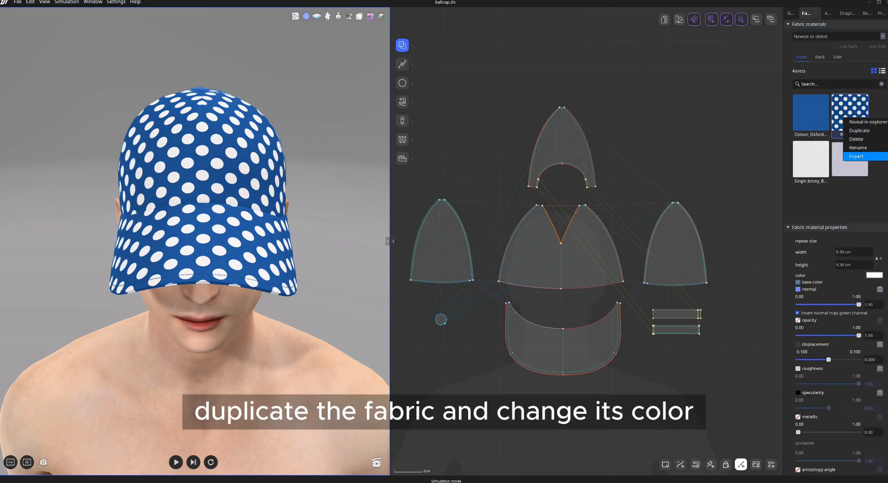
pyautogui.click(855, 131)
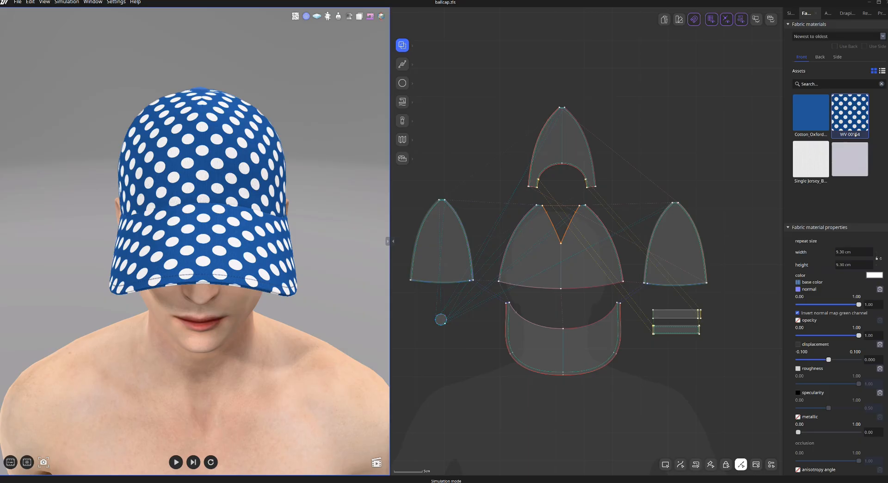
pyautogui.click(665, 464)
pyautogui.moveTo(438, 106); pyautogui.dragTo(680, 292)
pyautogui.keyDown('shift'); pyautogui.moveTo(697, 374); pyautogui.dragTo(546, 305); pyautogui.keyUp('shift')
pyautogui.scroll(10, 852, 185)
pyautogui.doubleClick(850, 164)
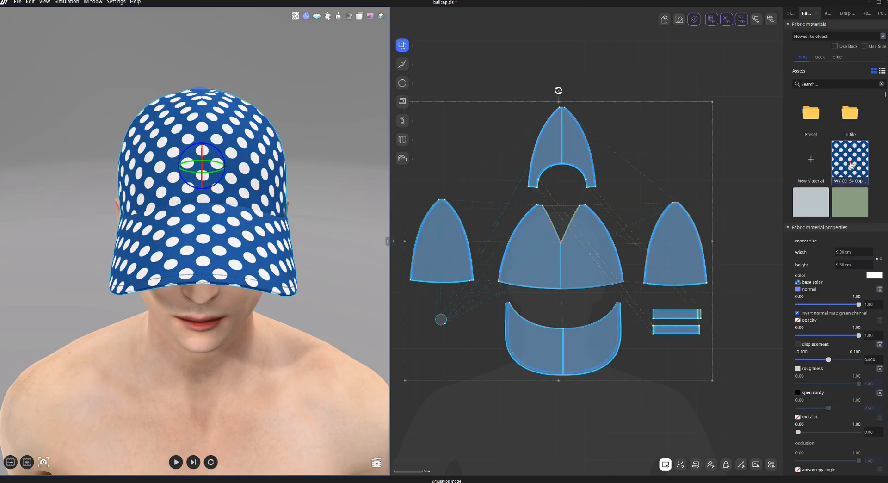
# Set the copied polka-dot fabric's color to dark navy and rename it WV-00154_navy.
pyautogui.click(876, 274)
pyautogui.moveTo(494, 195); pyautogui.dragTo(495, 235)
pyautogui.click(472, 292)
pyautogui.rightClick(843, 168)
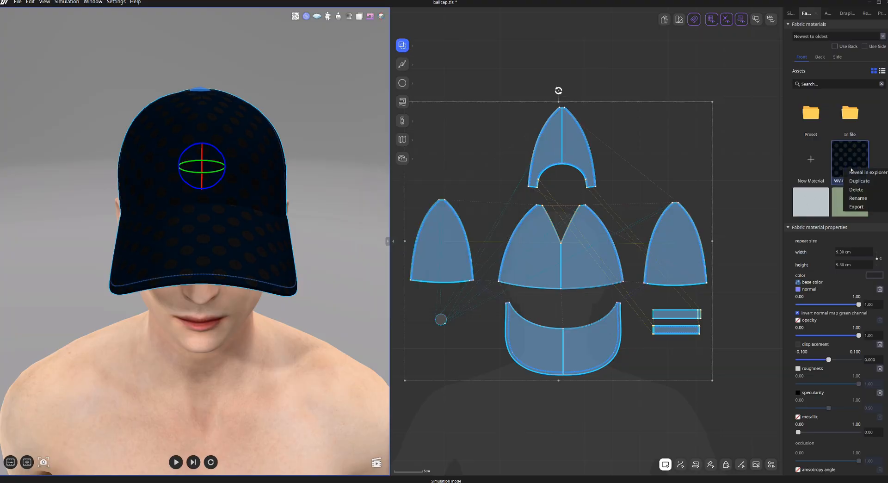
pyautogui.click(862, 198)
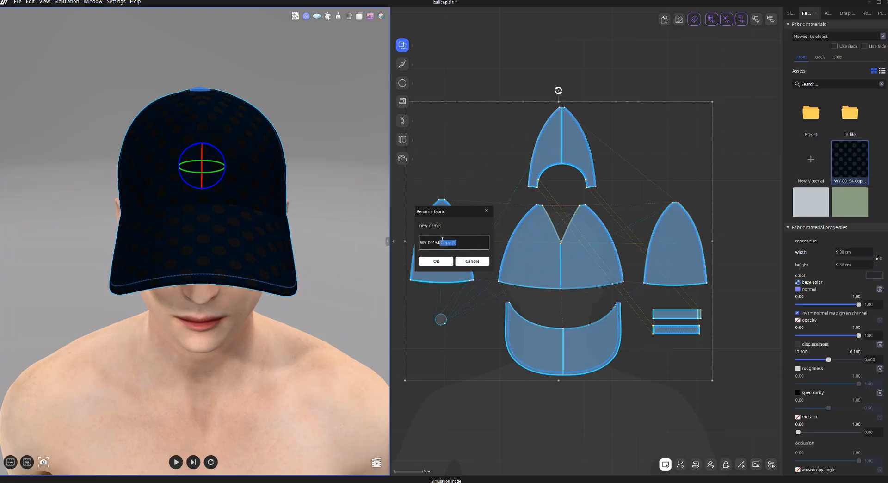
pyautogui.write('_BLK')
pyautogui.click(841, 174)
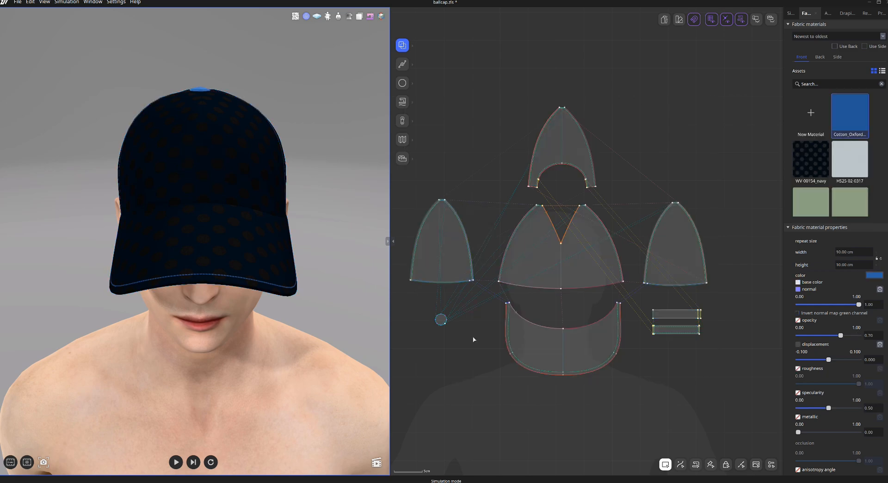
# Set the Cotton_Oxford copy's color to dark navy and append _navy to its name.
pyautogui.click(856, 158)
pyautogui.click(874, 275)
pyautogui.click(494, 236)
pyautogui.click(473, 292)
pyautogui.click(476, 310)
pyautogui.rightClick(843, 151)
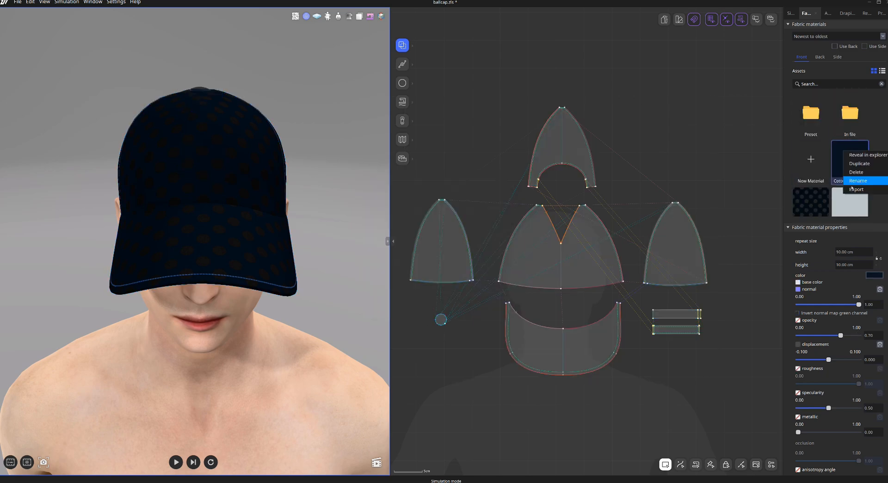
pyautogui.click(858, 182)
pyautogui.click(452, 242)
pyautogui.write('_navy')
pyautogui.press('Return')
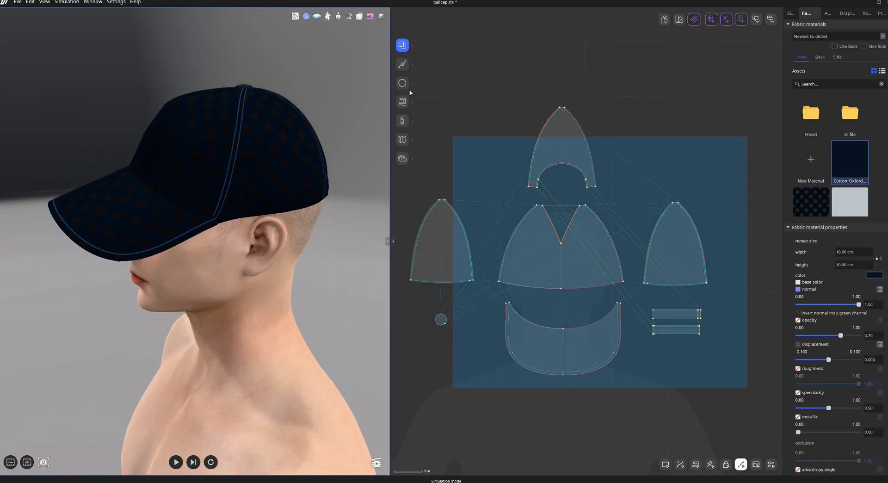
# Select all stitches and set their color to dark navy #010912.
pyautogui.moveTo(452, 137); pyautogui.dragTo(745, 388)
pyautogui.click(860, 293)
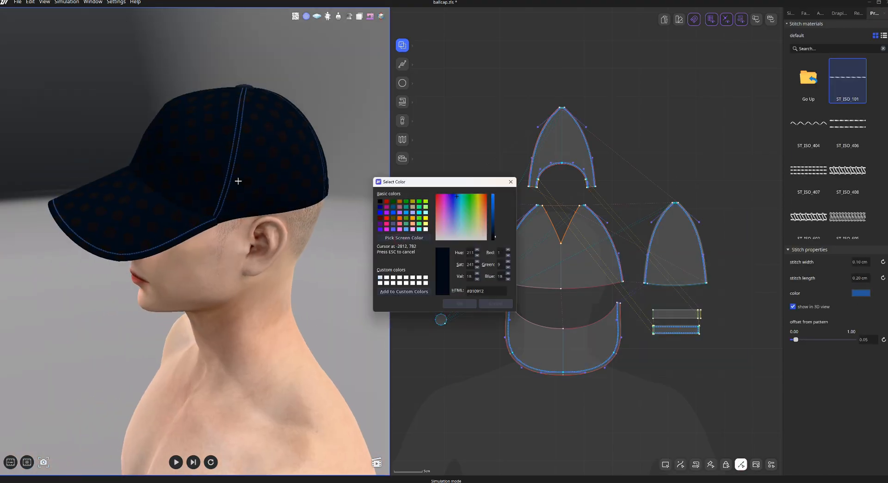
pyautogui.press('Return')
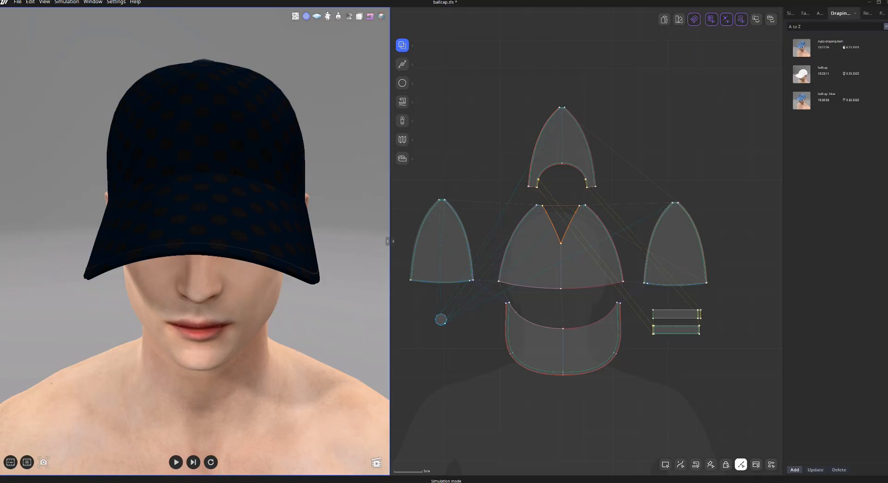
# With the Artwork tool, import [Logo_Embroidery_Z_Star]_Base.png as a new custom artwork material.
pyautogui.click(406, 124)
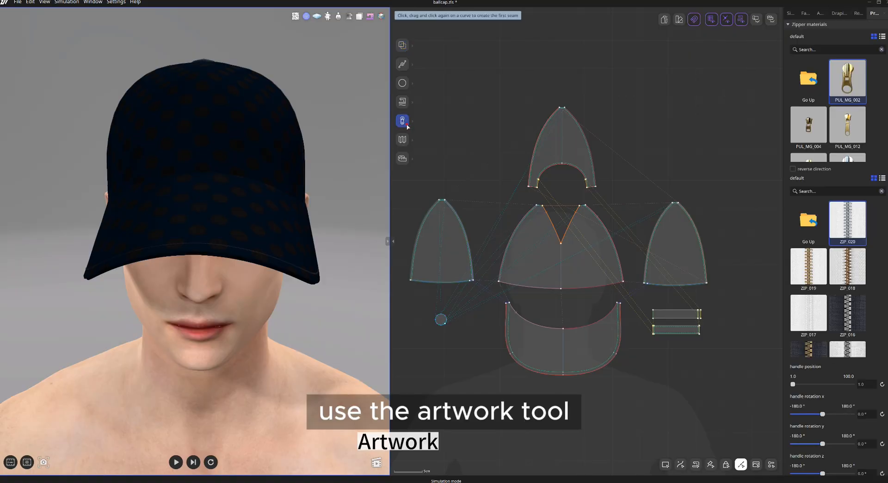
pyautogui.click(407, 124)
pyautogui.click(457, 120)
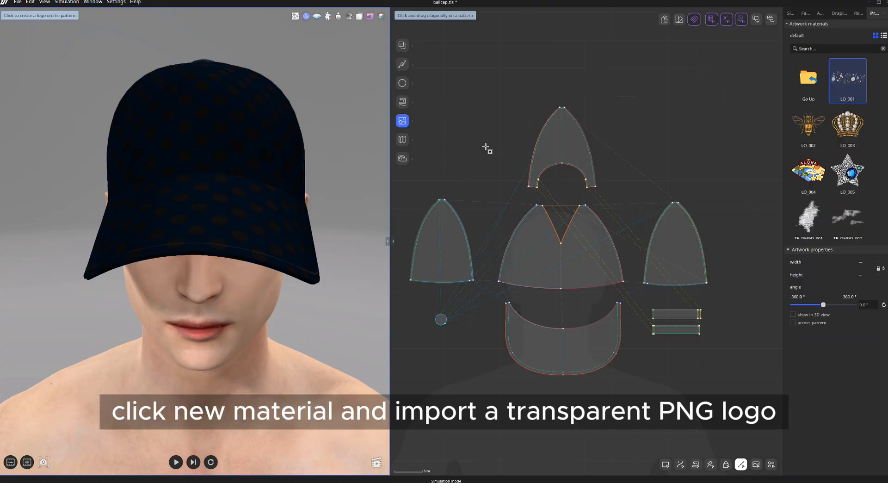
pyautogui.click(808, 88)
pyautogui.click(850, 90)
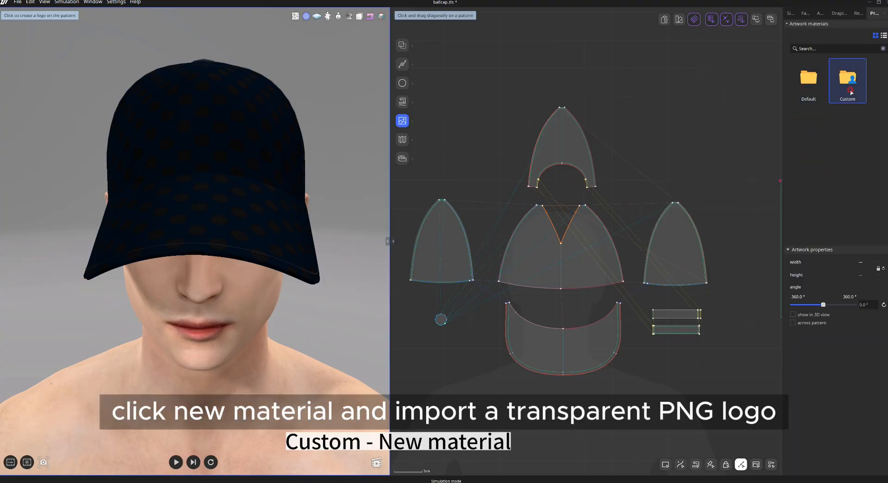
pyautogui.doubleClick(850, 90)
pyautogui.click(847, 79)
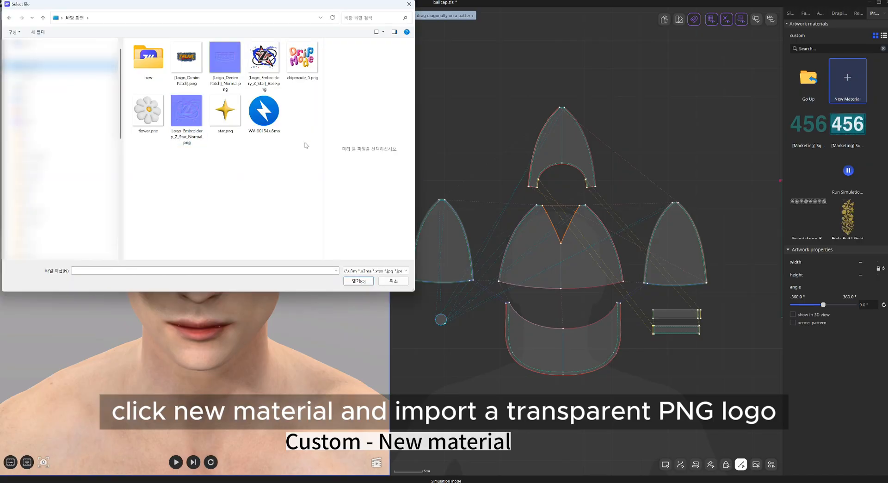
pyautogui.click(273, 75)
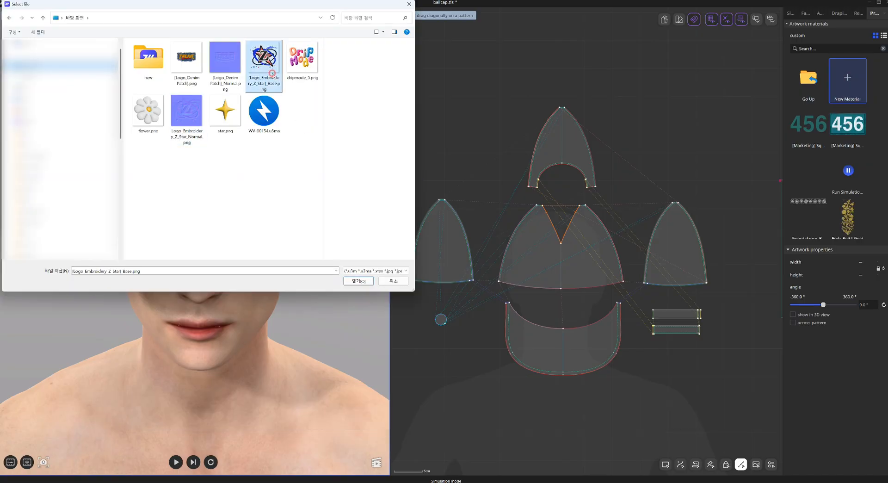
pyautogui.click(359, 281)
# Place the Z star logo on the front crown panel, about 9.3 cm square, and select it.
pyautogui.click(809, 121)
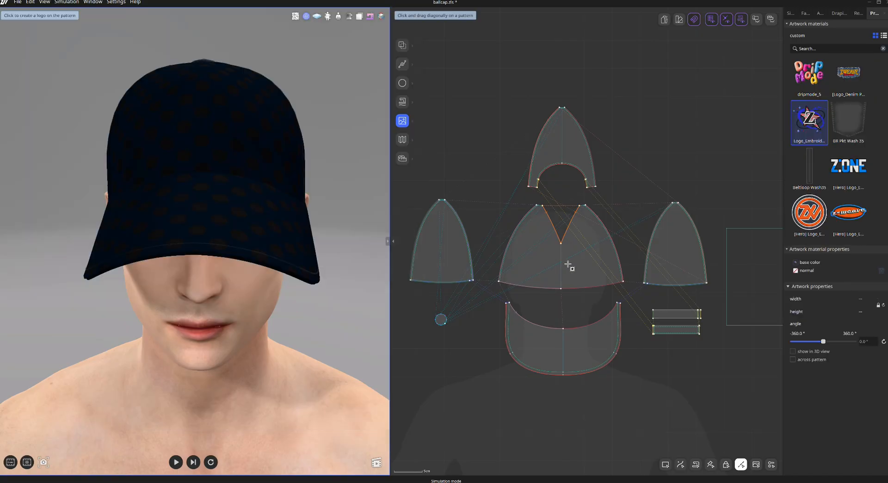
pyautogui.moveTo(536, 248); pyautogui.dragTo(590, 286)
pyautogui.press('j')
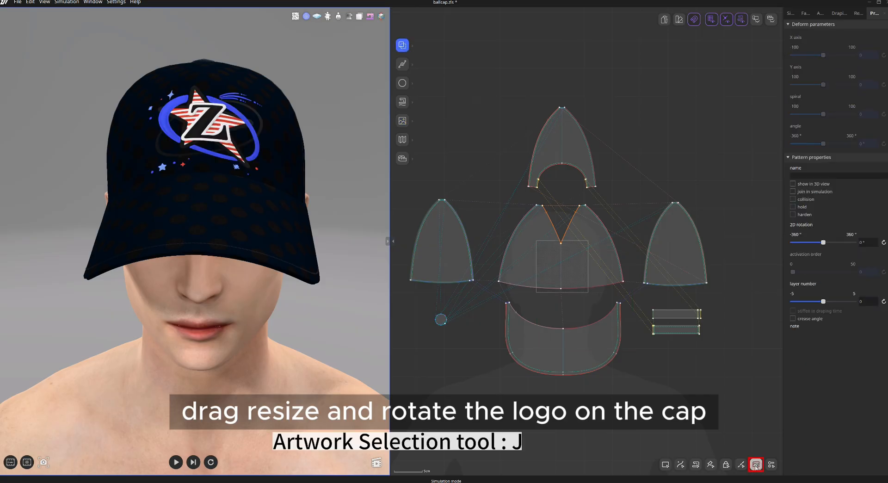
pyautogui.click(586, 292)
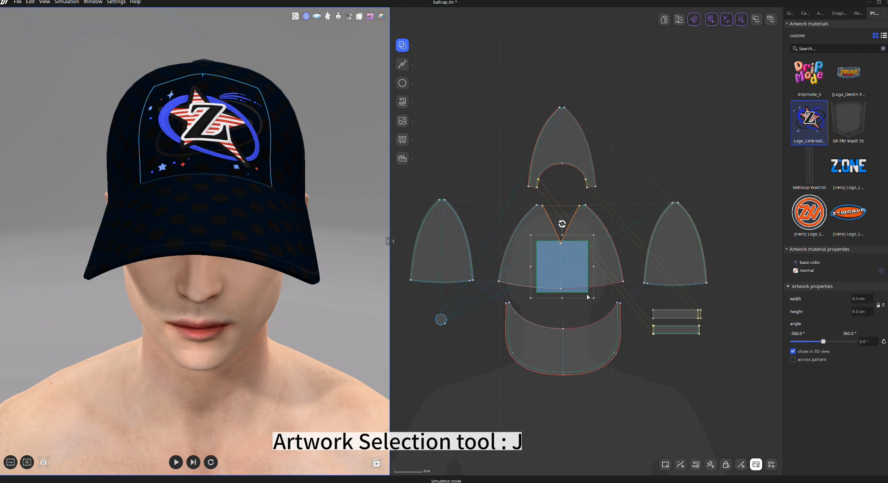
# Resize the logo to 9.0 cm square and reset its rotation angle to 0°.
pyautogui.moveTo(594, 297); pyautogui.dragTo(587, 292)
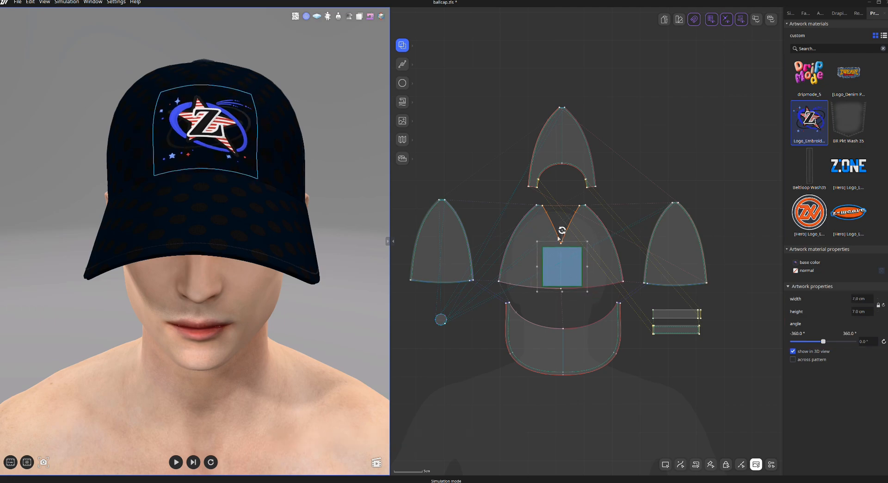
pyautogui.moveTo(562, 230)
pyautogui.mouseDown()
pyautogui.moveTo(528, 253)
pyautogui.moveTo(546, 234)
pyautogui.moveTo(535, 291)
pyautogui.moveTo(594, 254)
pyautogui.moveTo(575, 260)
pyautogui.moveTo(565, 231)
pyautogui.mouseUp()
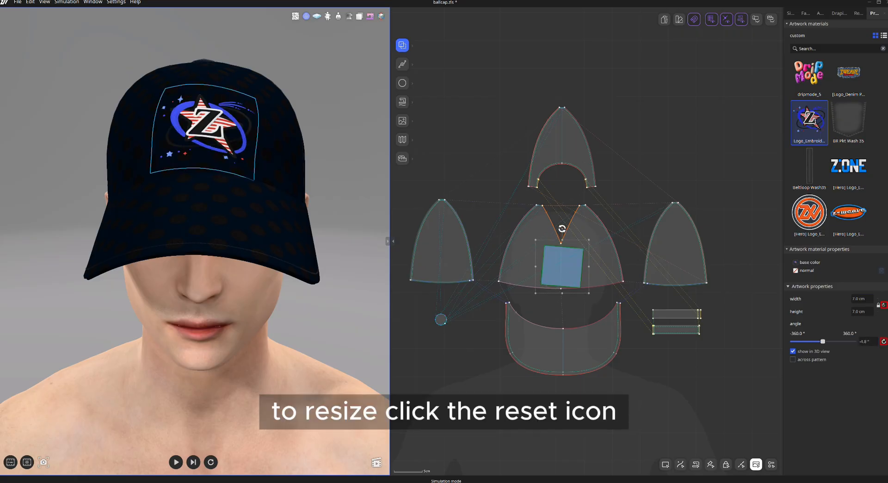
pyautogui.click(883, 342)
pyautogui.moveTo(588, 241); pyautogui.dragTo(594, 237)
pyautogui.moveTo(561, 268); pyautogui.dragTo(561, 266)
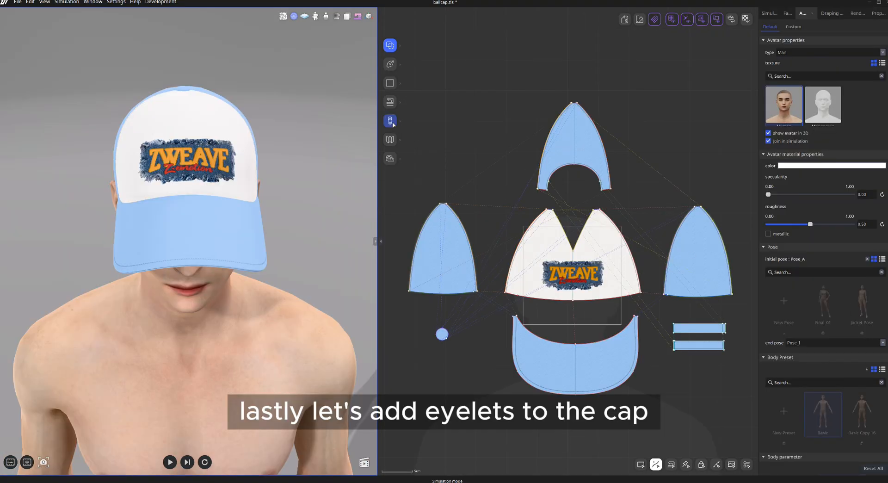
# Switch to the ButtonHole tool to add eyelets to the cap.
pyautogui.click(393, 123)
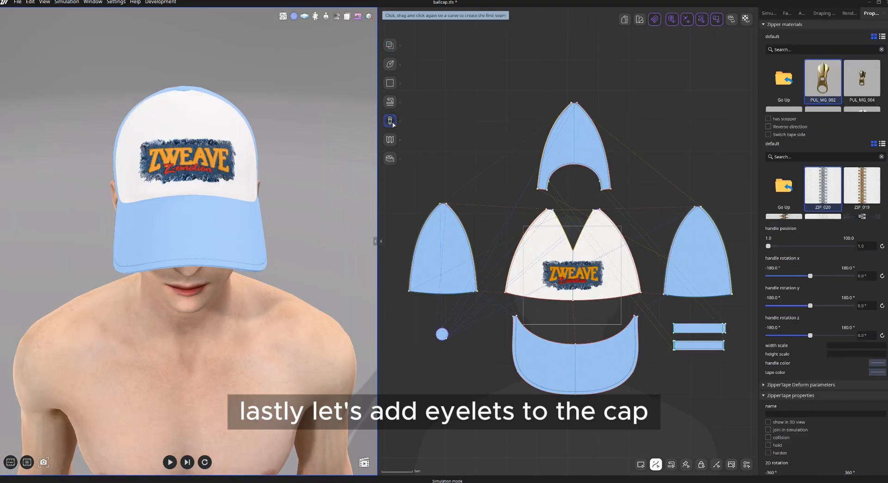
pyautogui.click(393, 123)
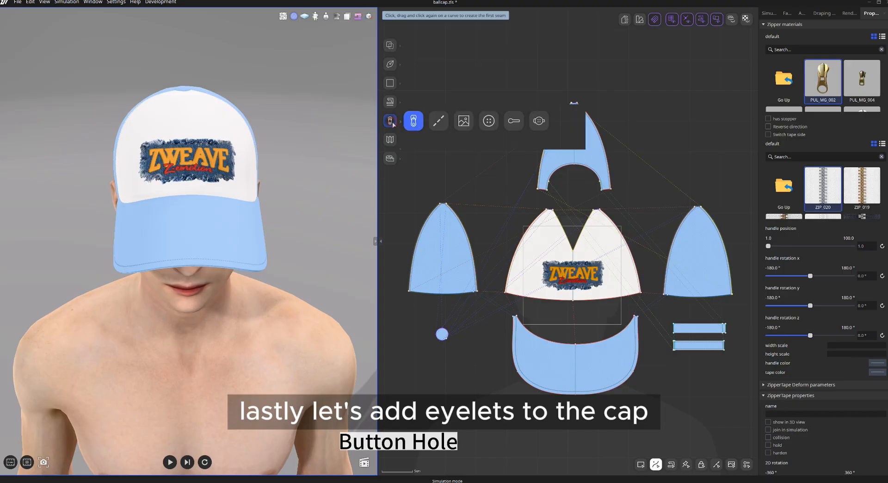
pyautogui.click(512, 122)
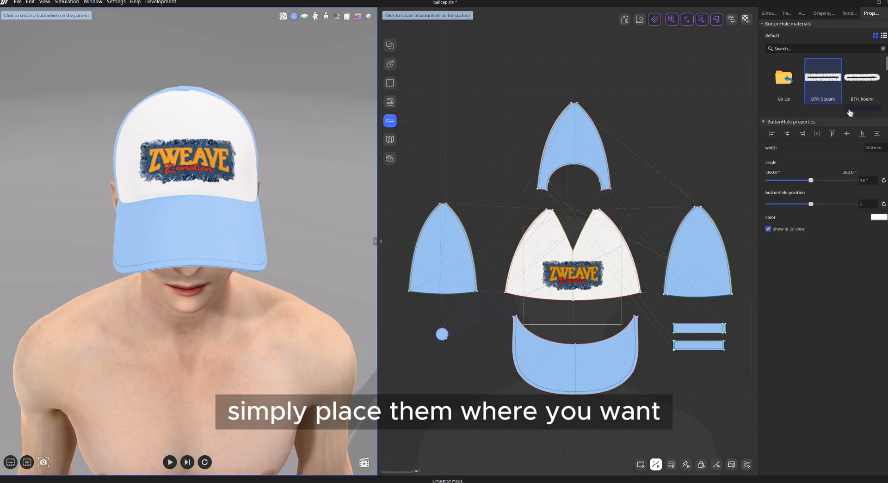
# Choose the BTH_Eyelet buttonhole material and place an eyelet on the front crown panel above the logo's right end.
pyautogui.moveTo(842, 113); pyautogui.dragTo(842, 215)
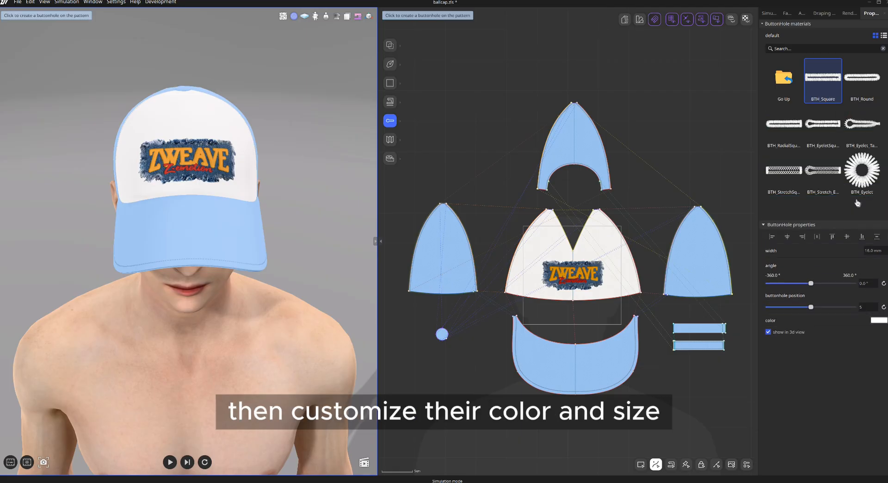
pyautogui.click(868, 177)
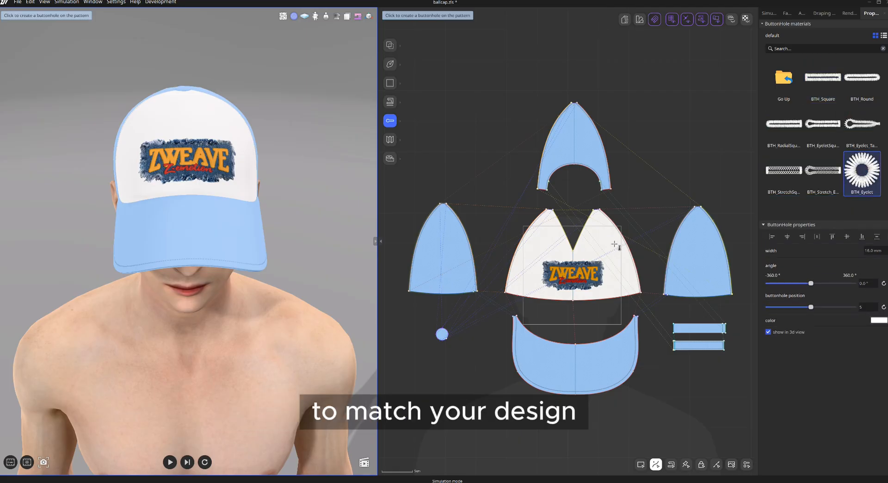
pyautogui.scroll(3, 606, 239)
pyautogui.click(597, 236)
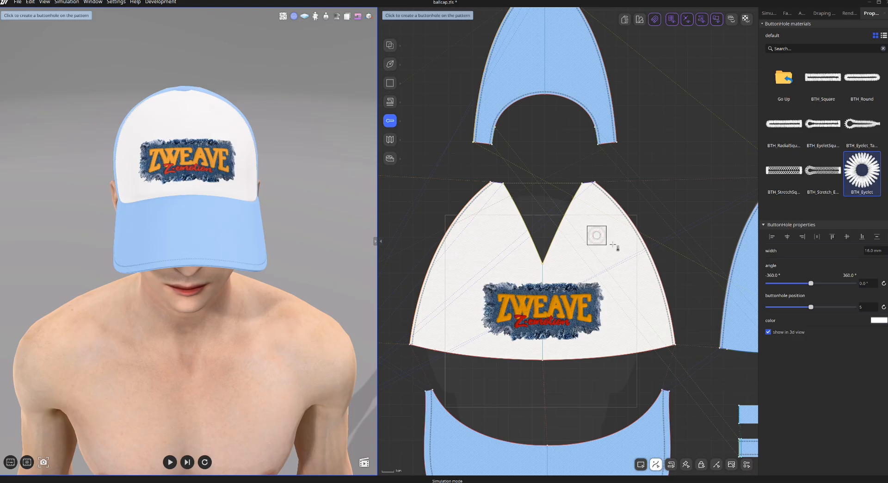
# Select the eyelet, nudge it into position, and set its color with the color picker.
pyautogui.press('Escape')
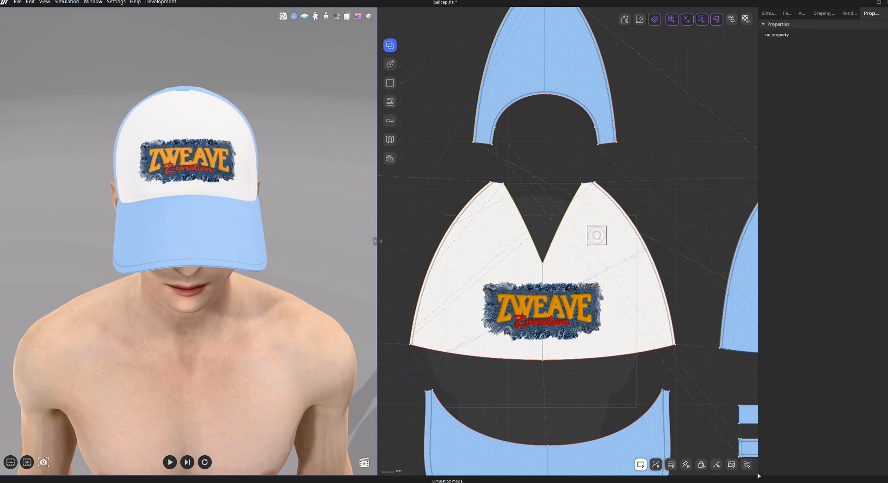
pyautogui.click(598, 237)
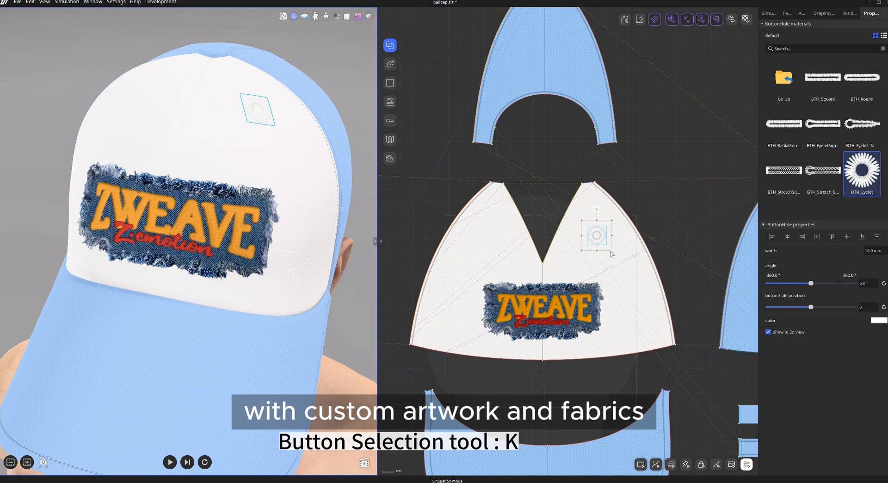
pyautogui.moveTo(606, 245); pyautogui.dragTo(601, 240)
pyautogui.click(878, 320)
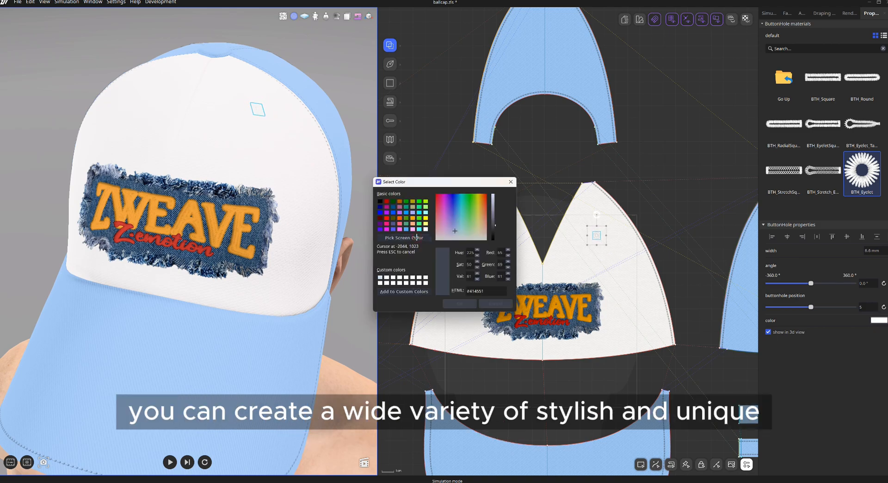
pyautogui.click(464, 304)
pyautogui.moveTo(505, 239); pyautogui.dragTo(545, 223, button='middle')
pyautogui.click(530, 220)
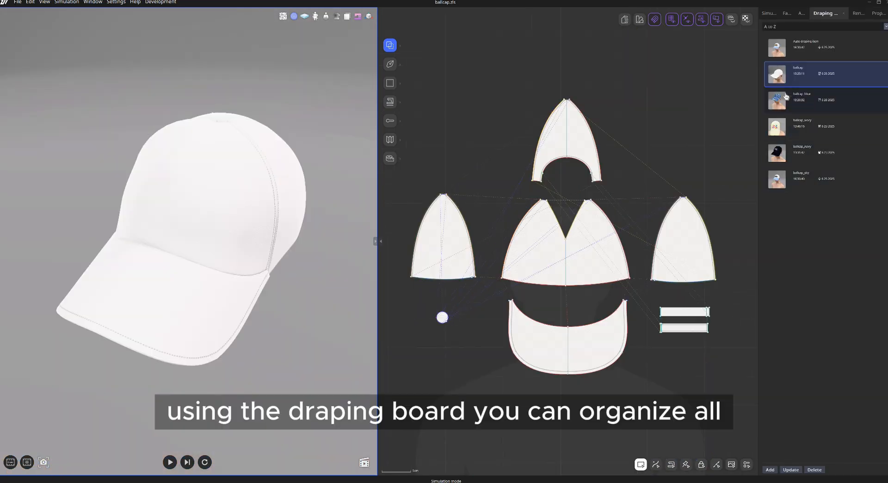
# Browse the saved cap designs on the draping board, reopening the ballcap_navy and last saved variants.
pyautogui.click(776, 101)
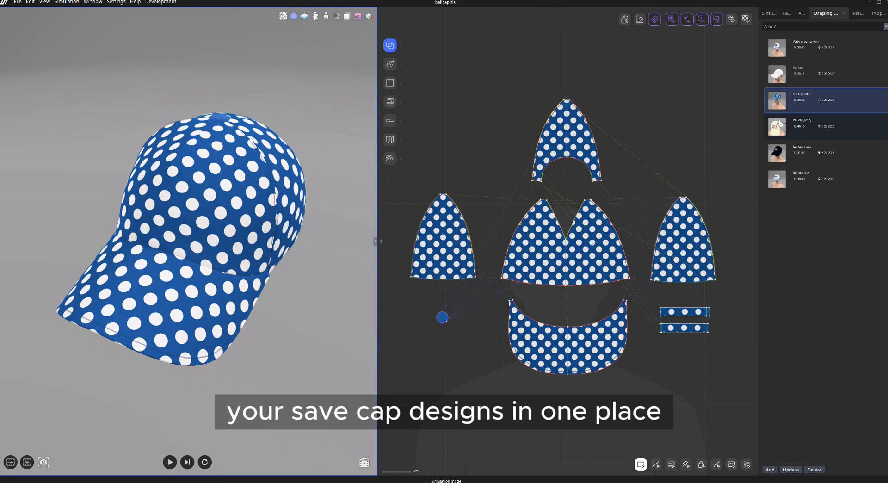
pyautogui.click(781, 128)
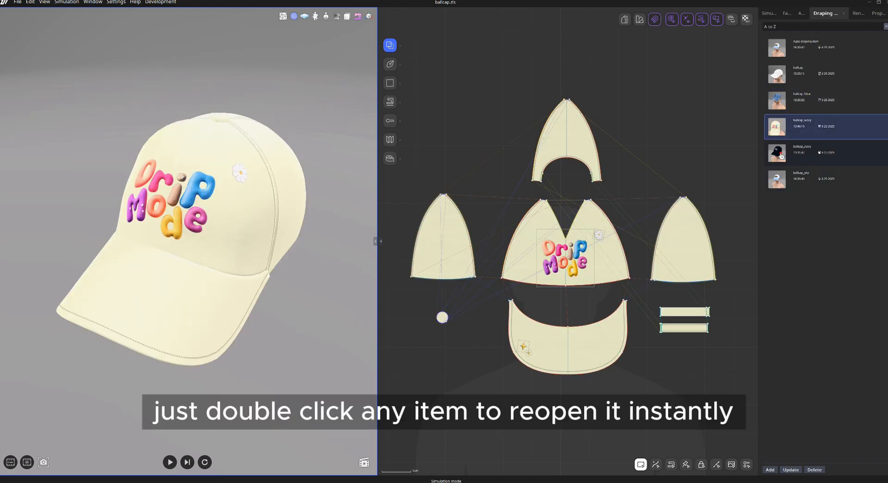
pyautogui.doubleClick(815, 153)
pyautogui.doubleClick(807, 179)
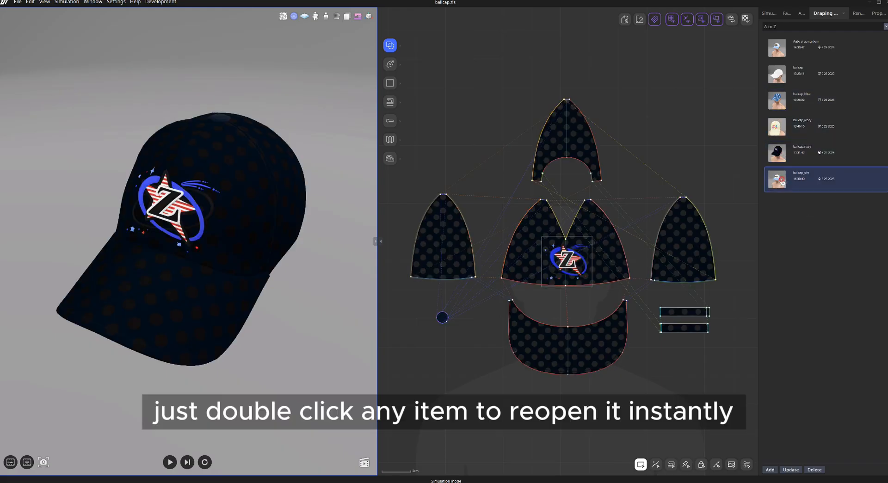